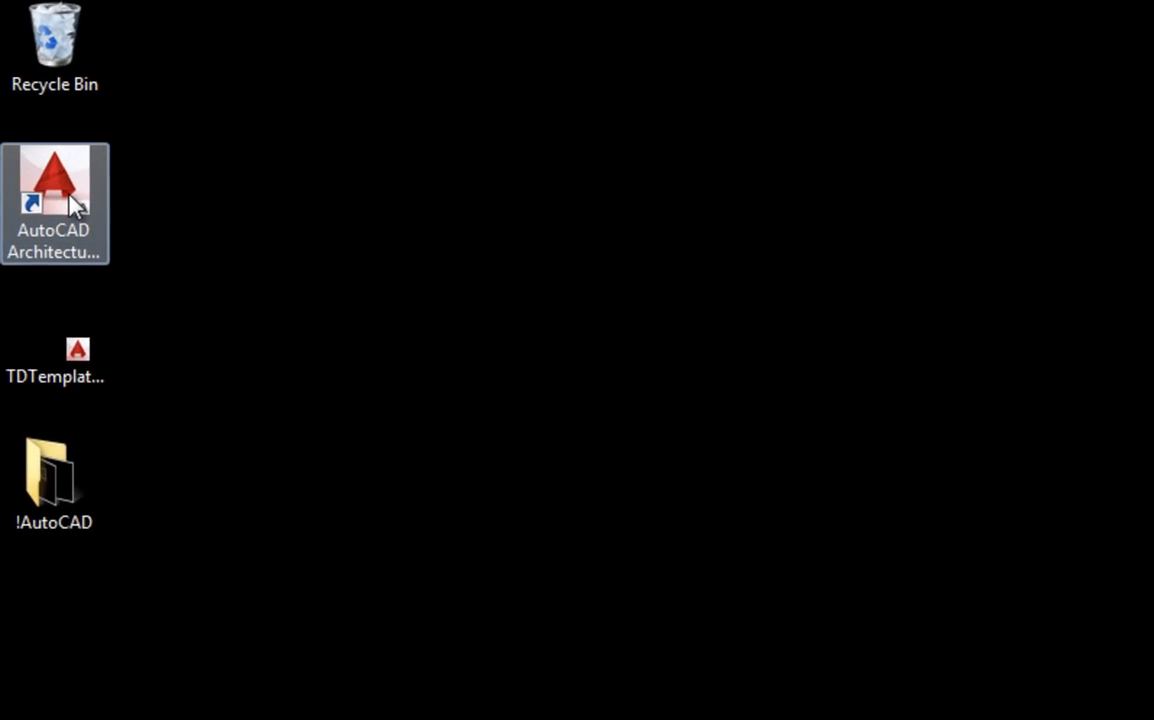
Launch AutoCAD Architecture from the desktop
double_click(85, 208)
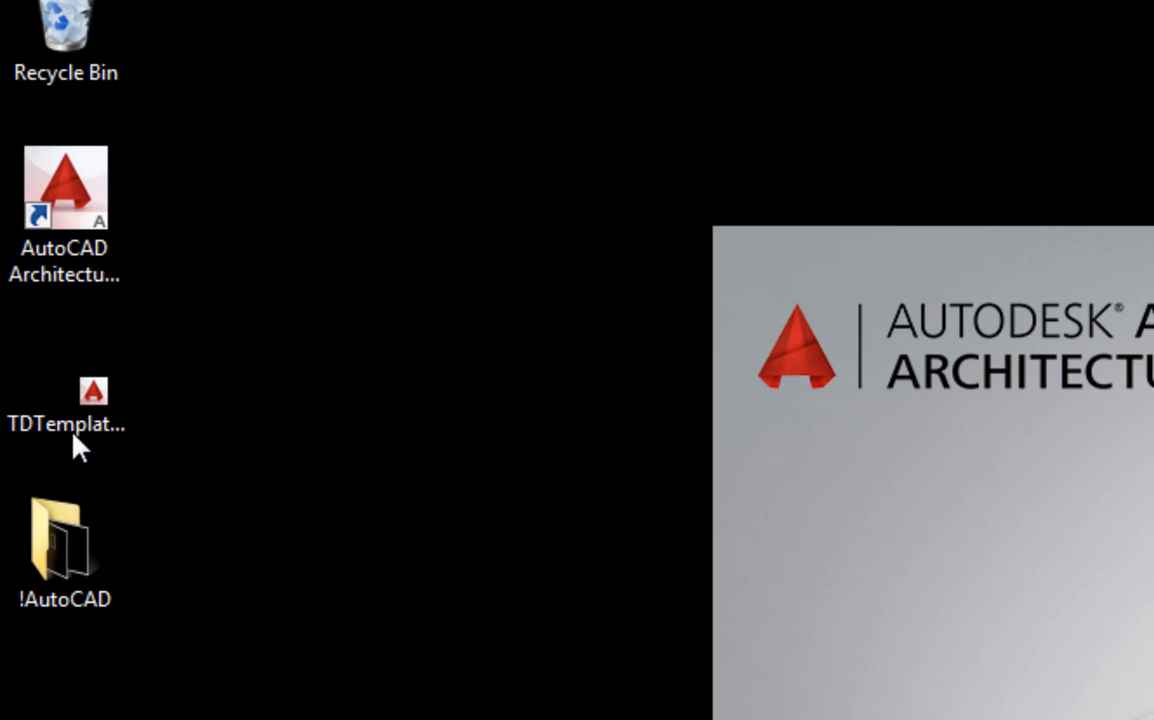
left_click(62, 381)
double_click(52, 562)
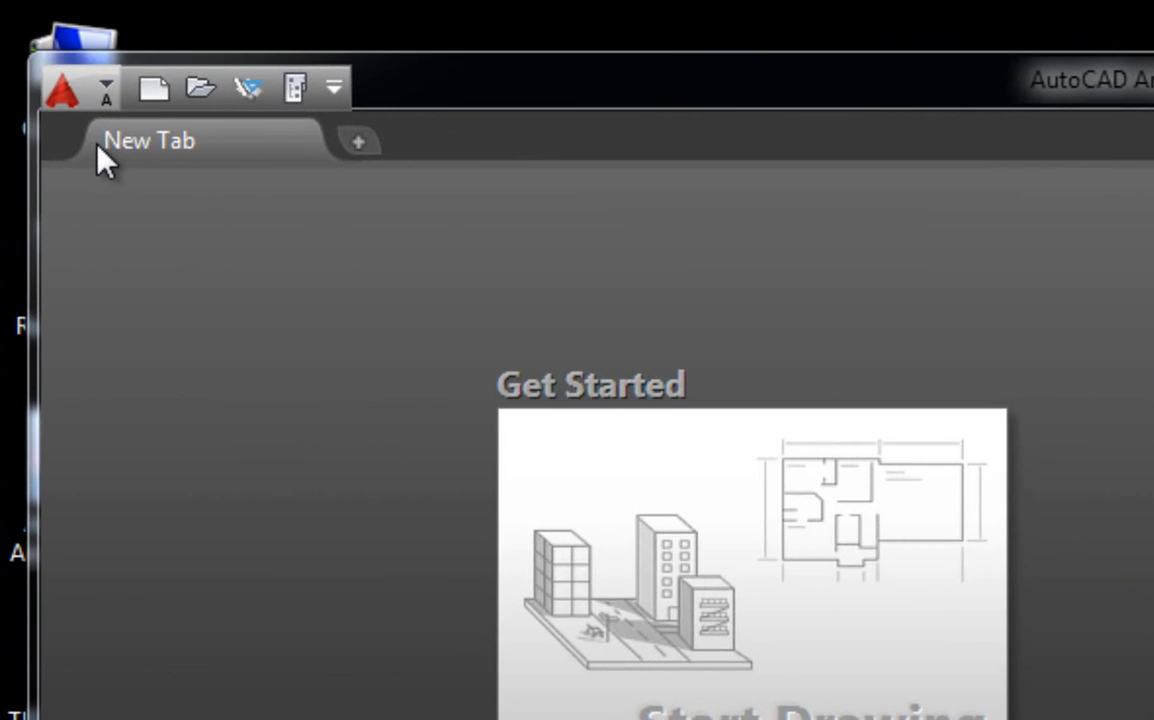
Create a new drawing from the TDTemplate.dwt template on the desktop and maximize the program window
left_click(60, 88)
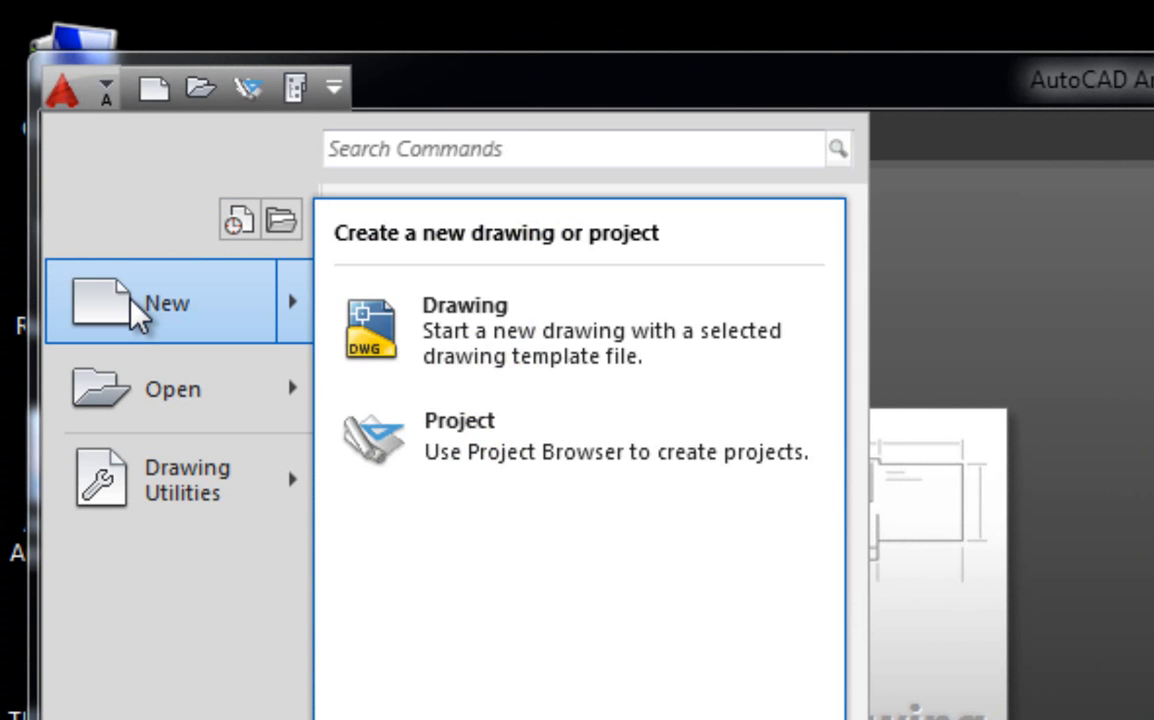
left_click(135, 310)
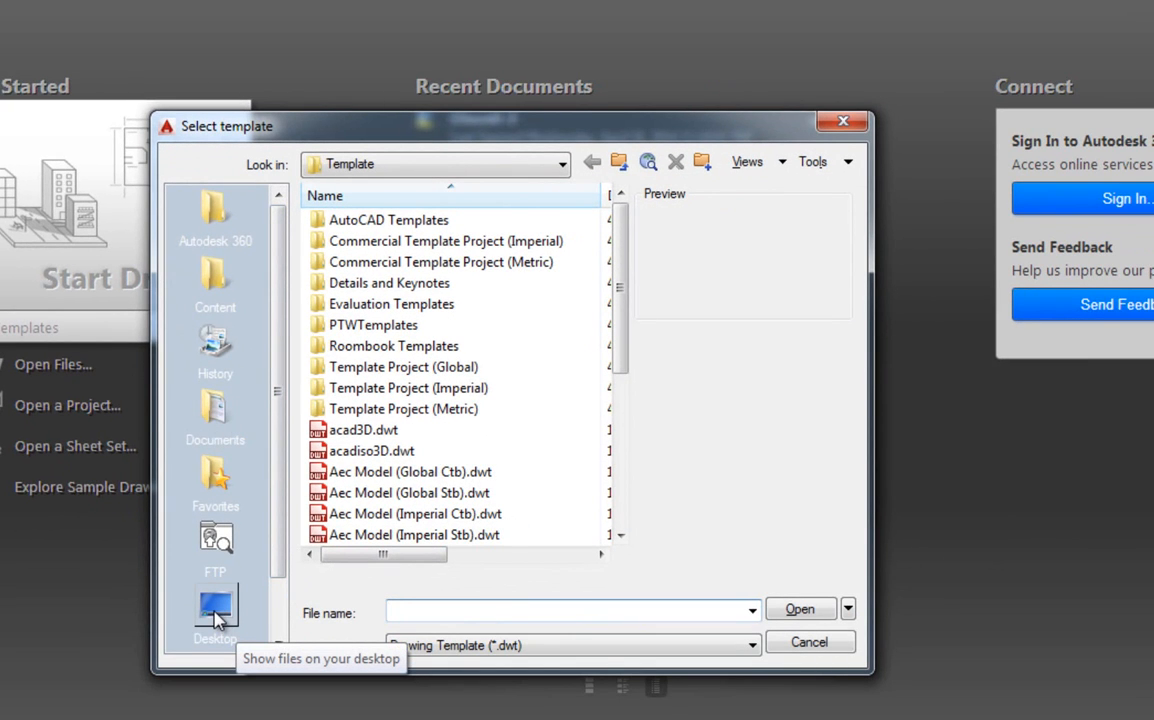
left_click(216, 612)
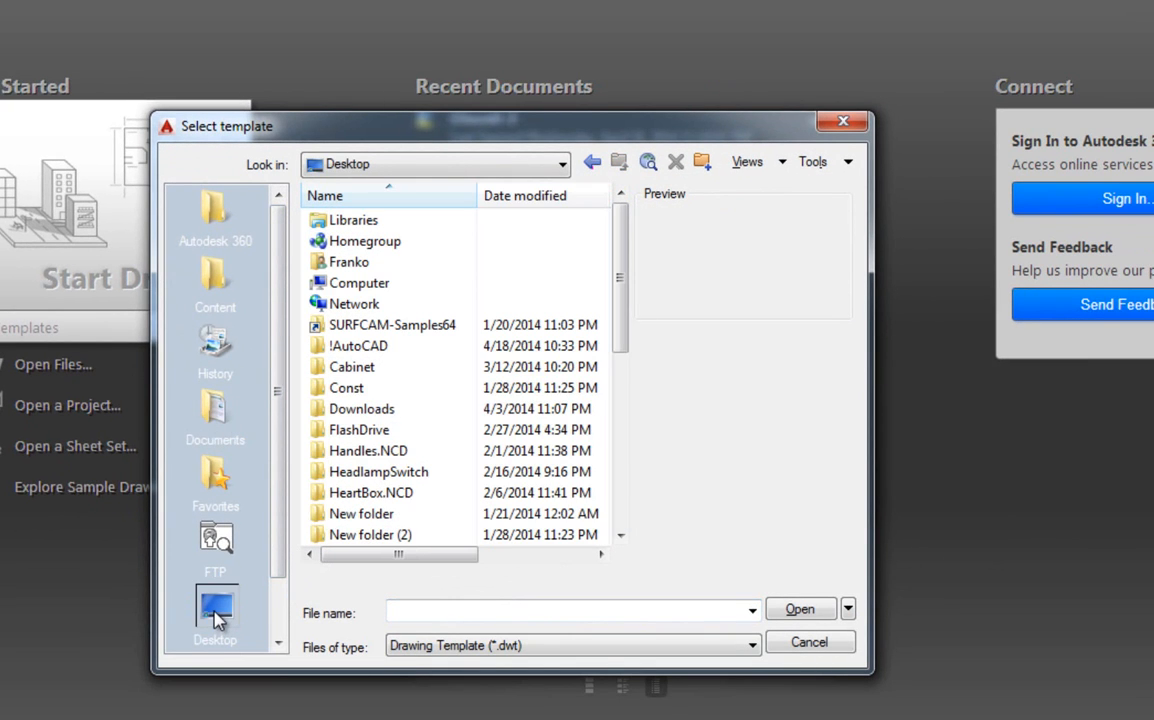
left_click_drag(624, 317, 616, 520)
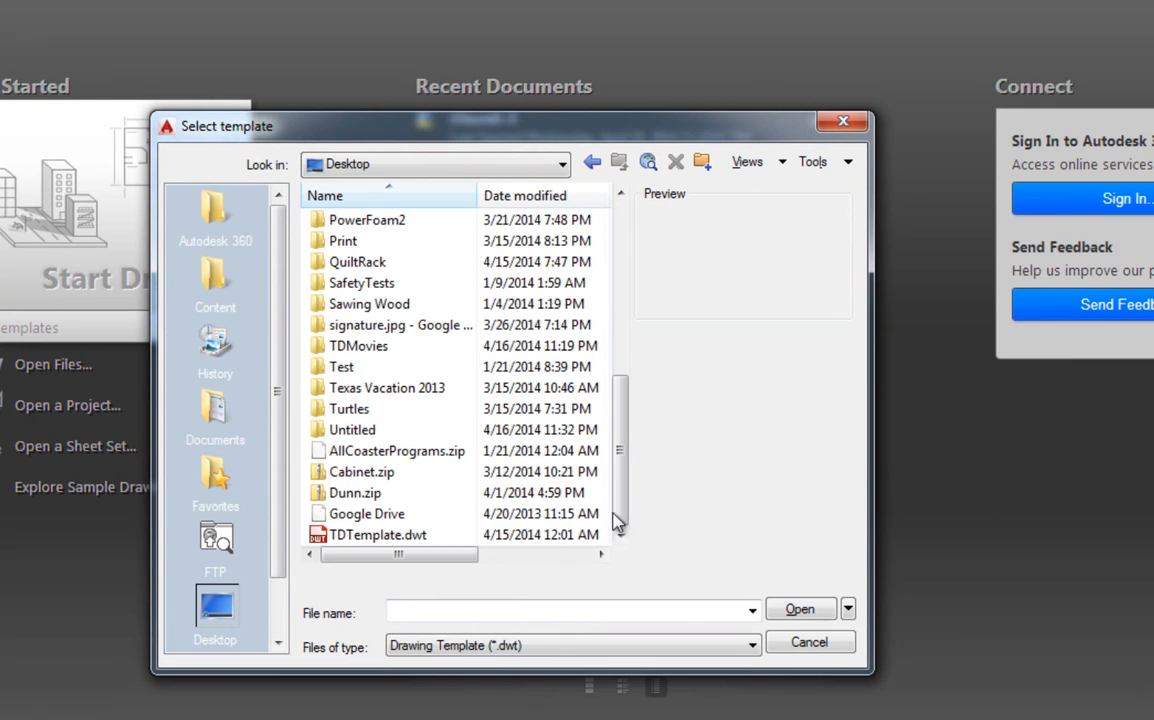
left_click(337, 540)
left_click(800, 609)
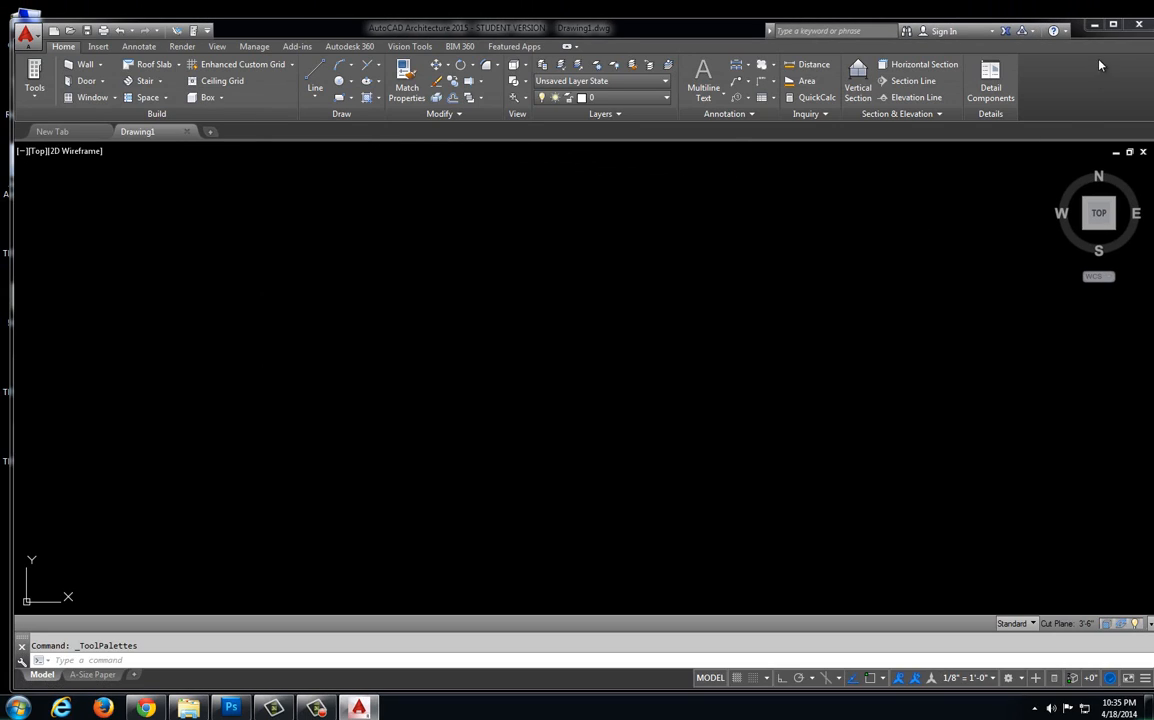
left_click(1113, 26)
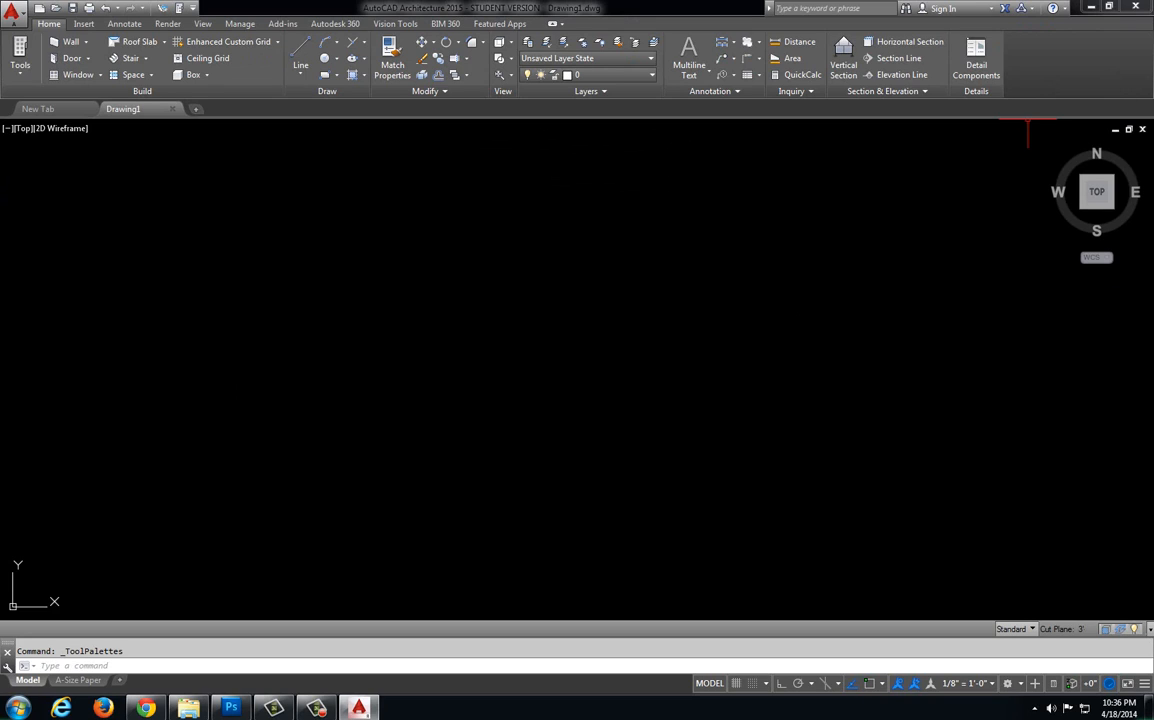
Set object snap tracking to off while keeping object snap on
key("Delete")
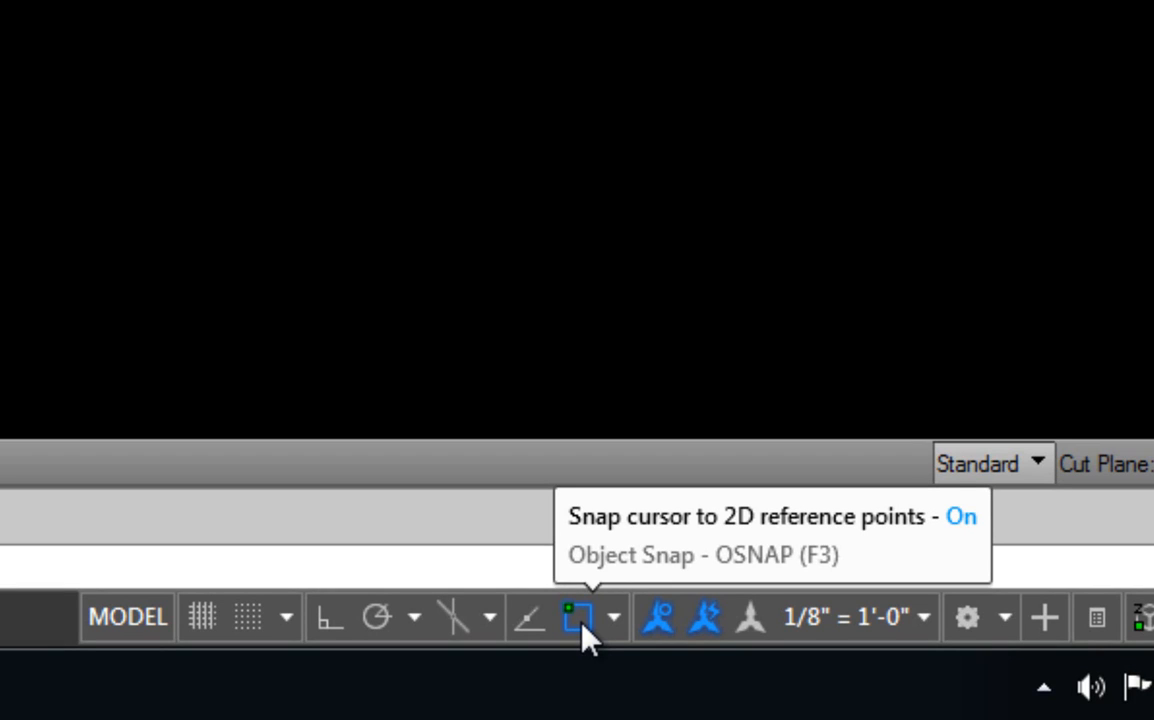
left_click(522, 620)
left_click(528, 622)
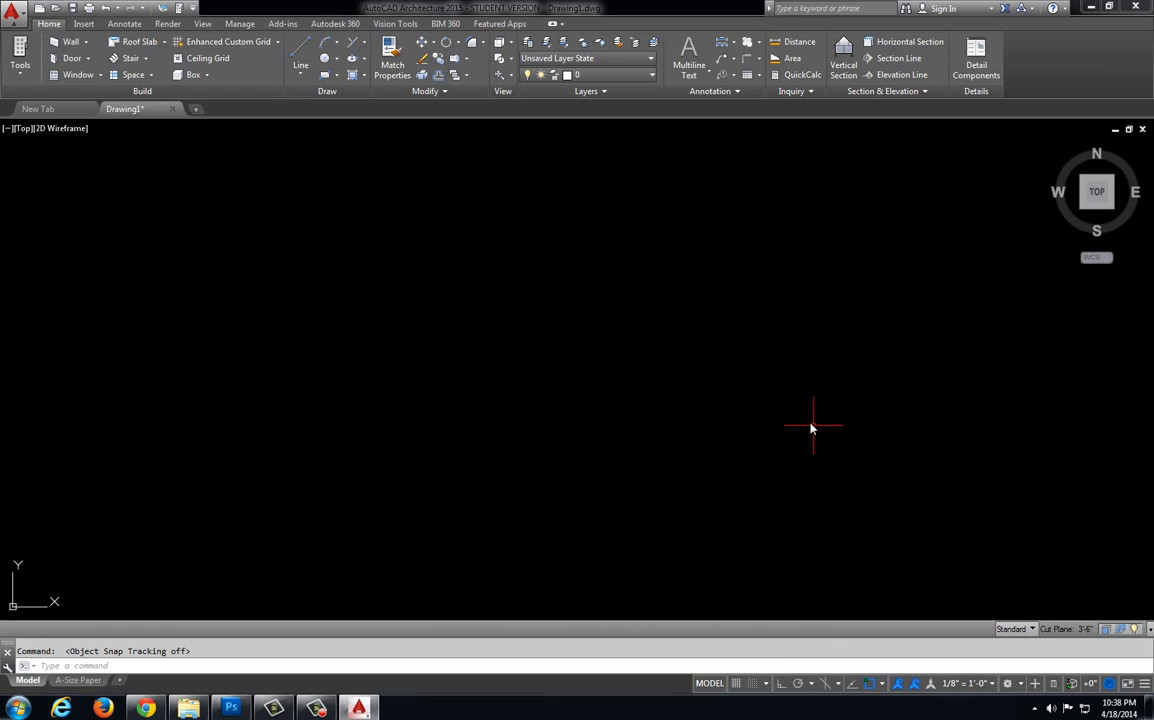
Draw a closed four-sided outline with Line in ortho mode, right side about 9 5/8" tall, ending on its start point
left_click(303, 53)
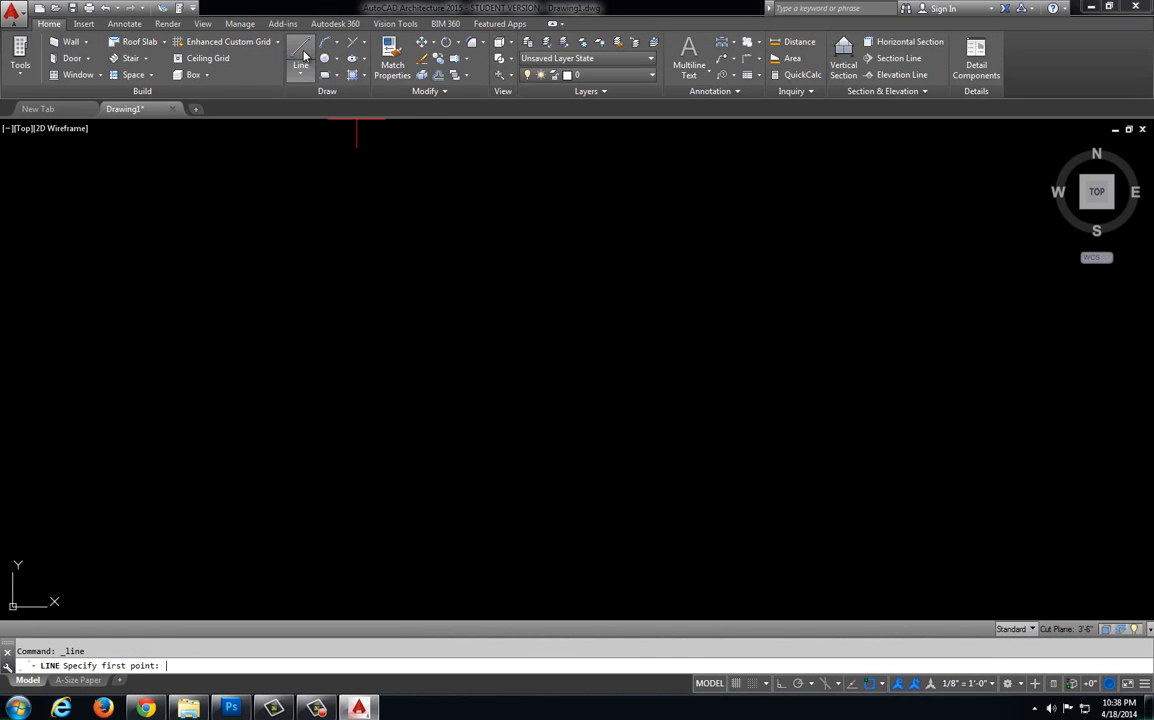
left_click(522, 260)
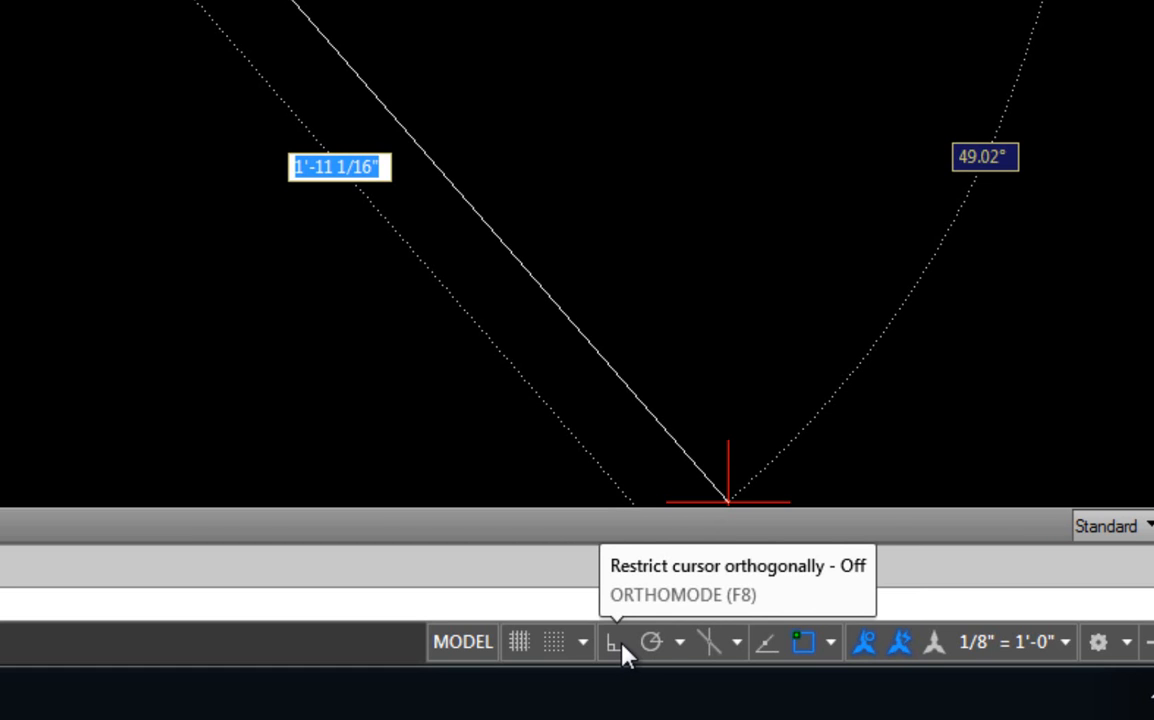
left_click(620, 648)
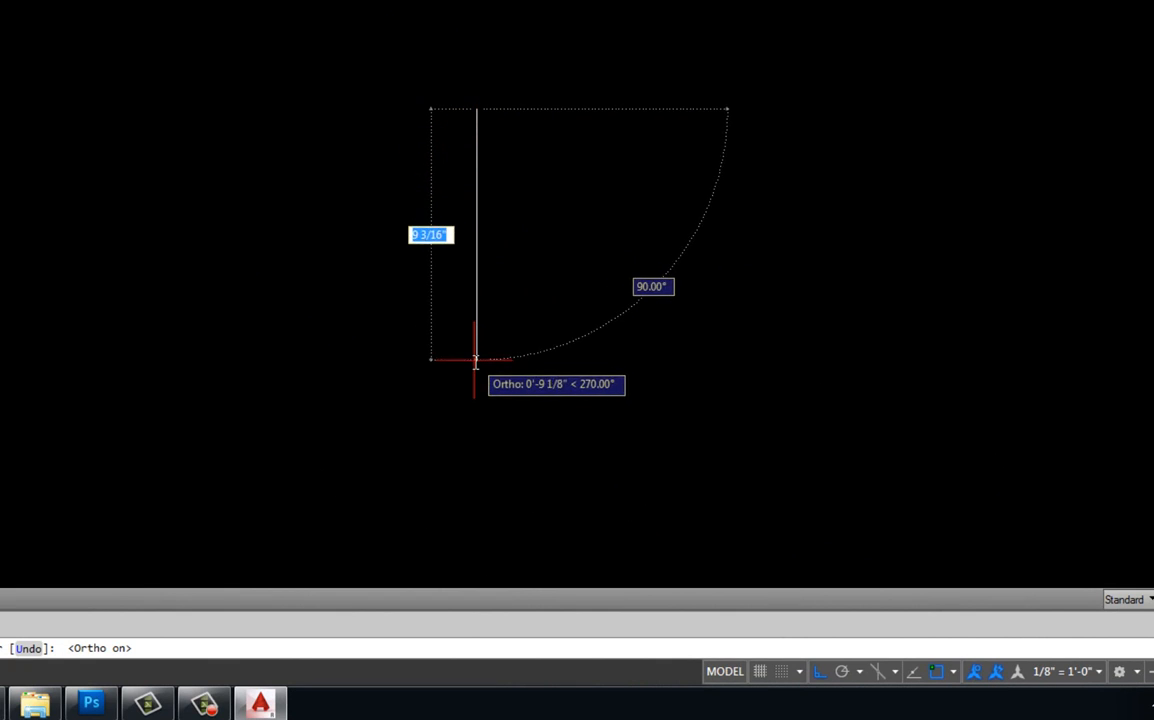
left_click(476, 369)
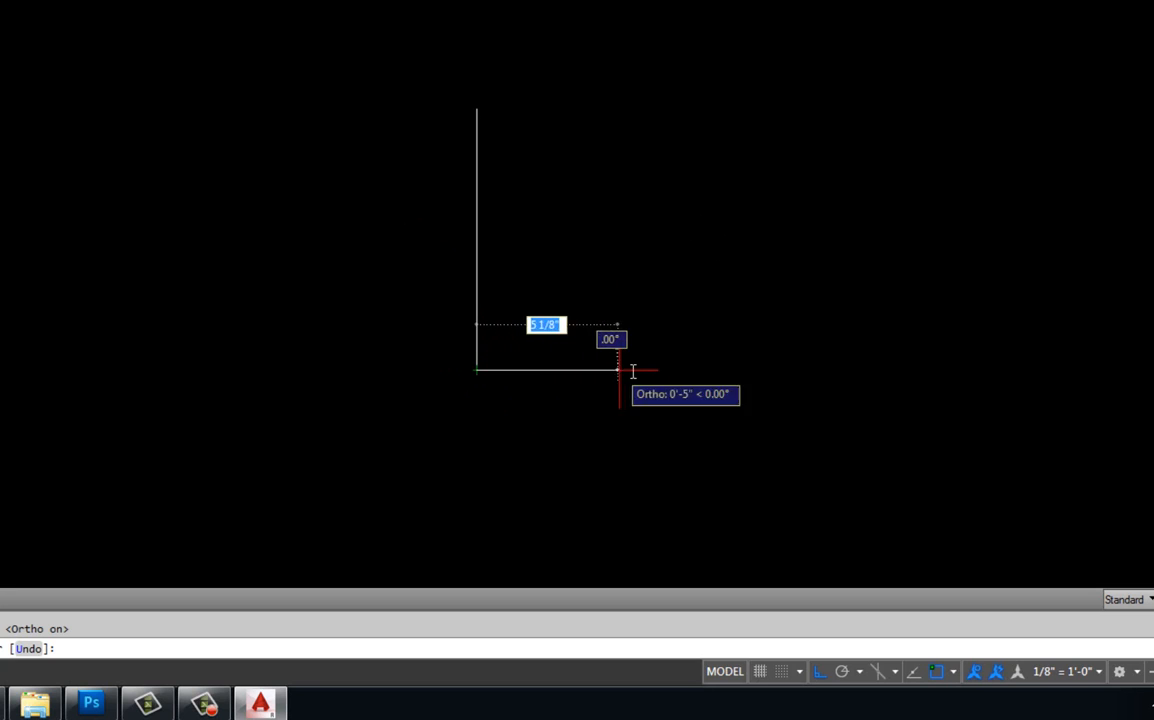
left_click(843, 369)
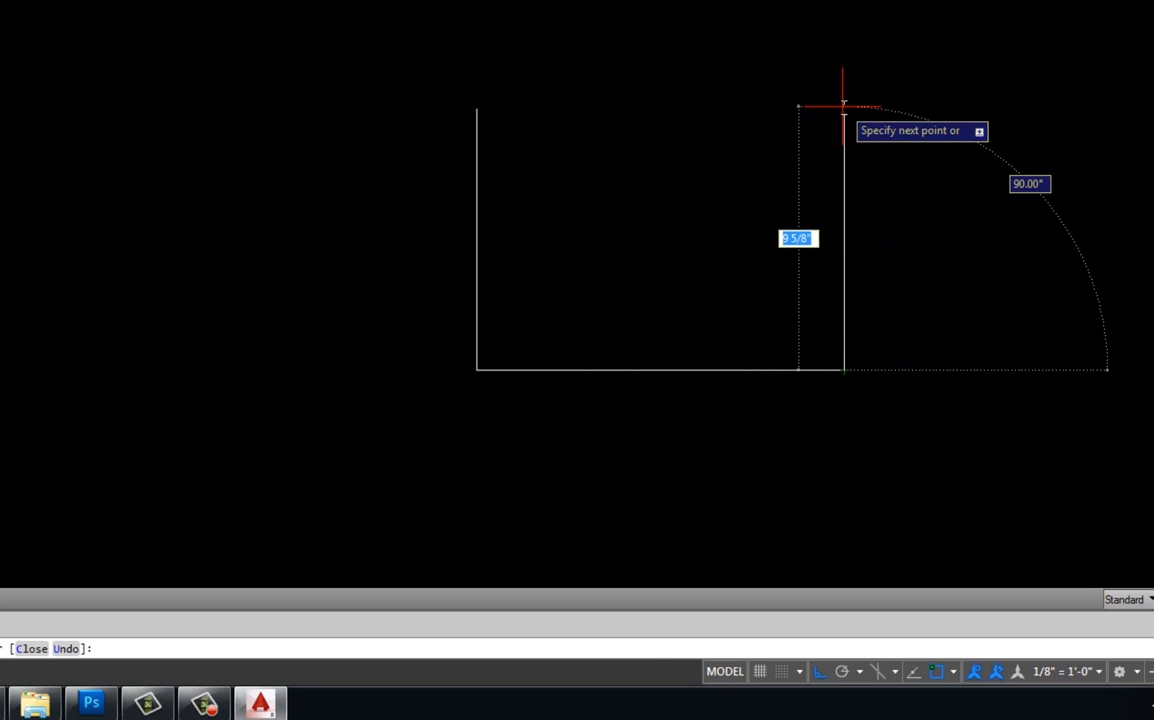
left_click(843, 105)
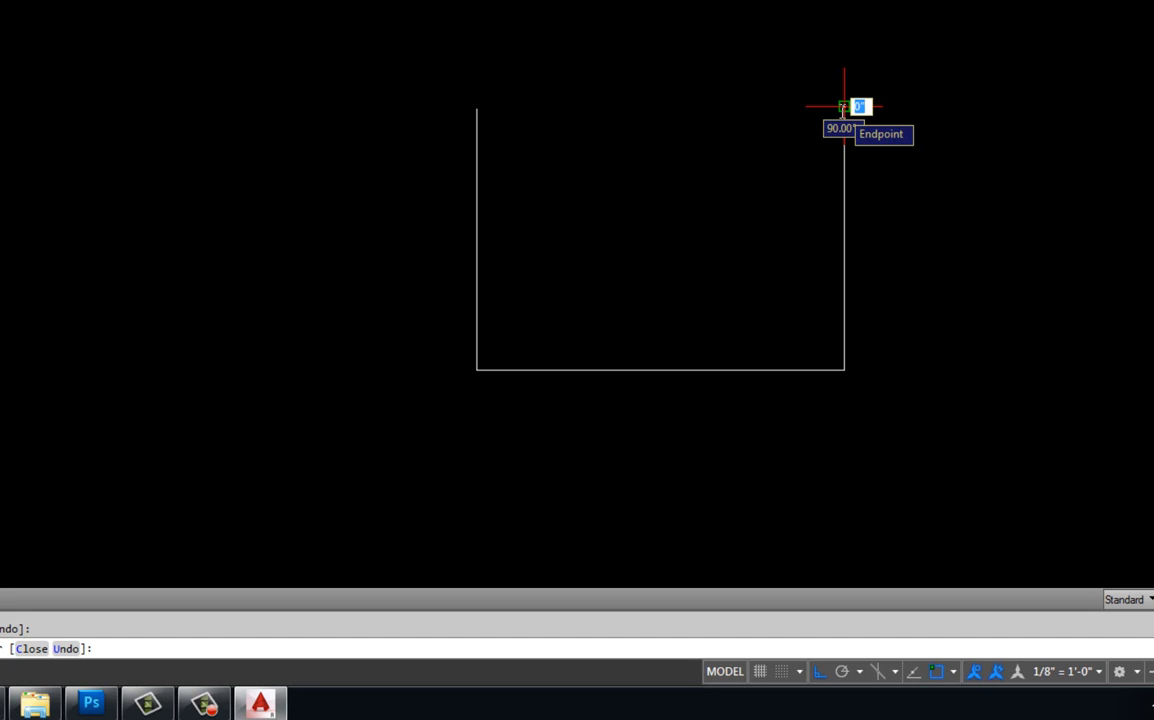
left_click(844, 106)
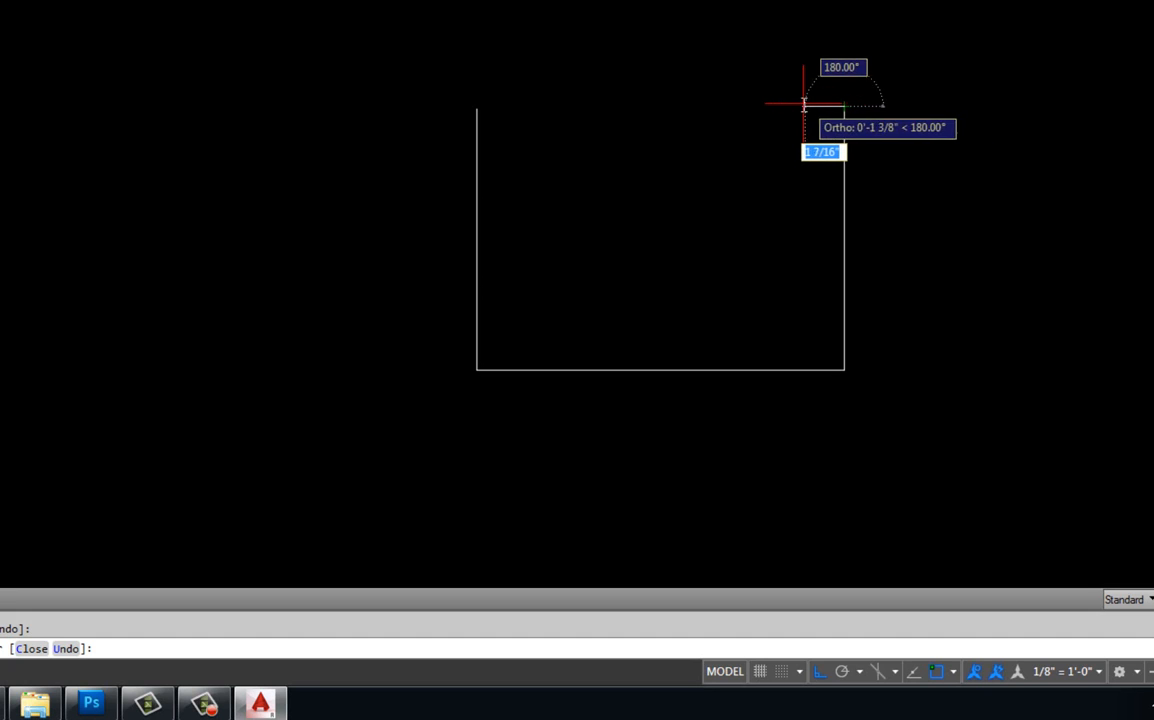
left_click(478, 109)
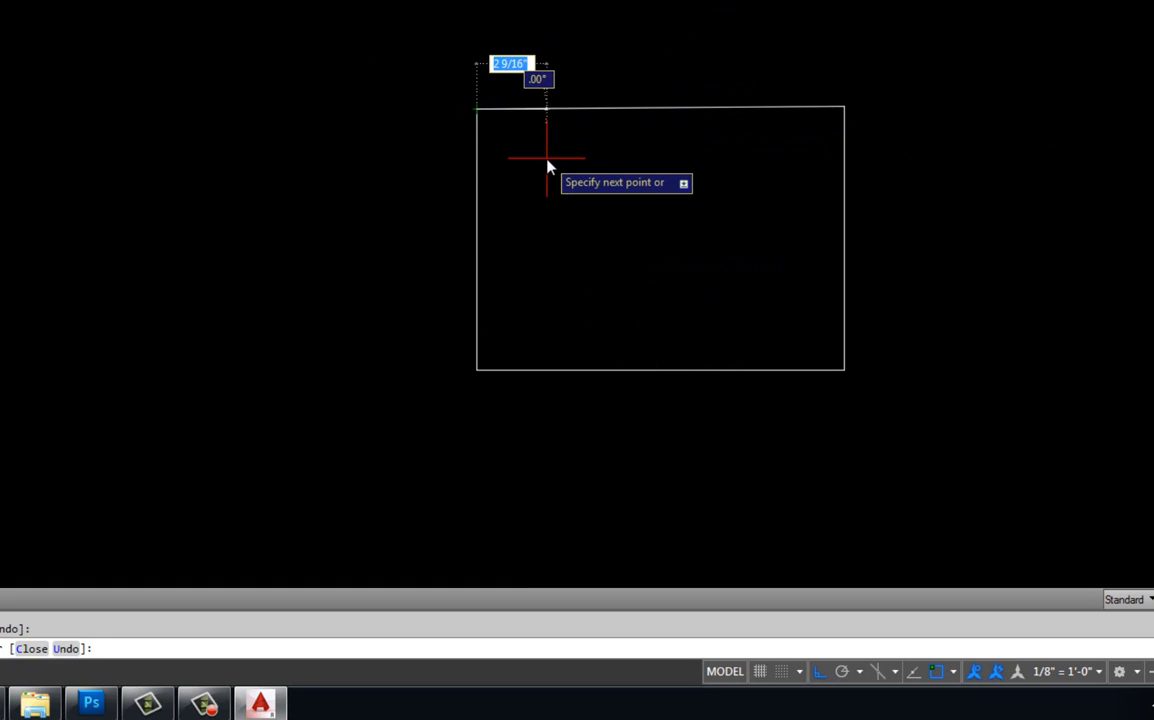
key("Escape")
Examine the outline's top edge up close and measure the lengths of its right and left sides
scroll(647, 142, "up", 4)
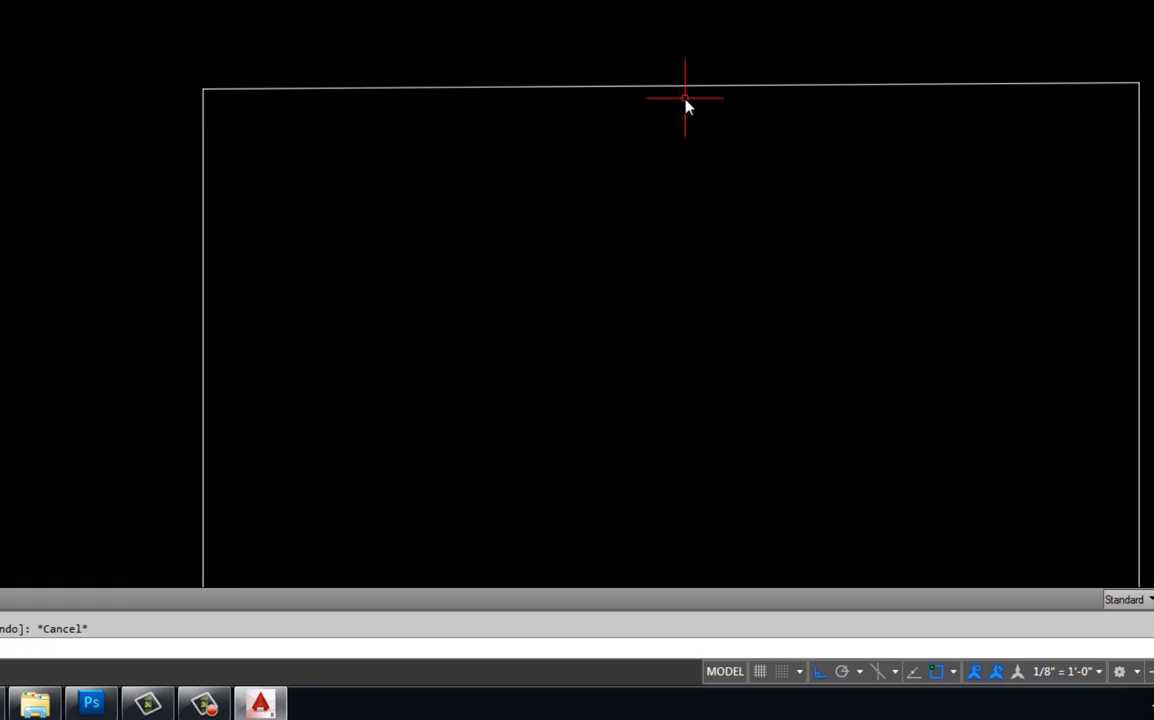
mouse_move(685, 104)
middle_mouse_down()
mouse_move(536, 98)
mouse_move(505, 121)
middle_mouse_up()
scroll(470, 52, "up", 4)
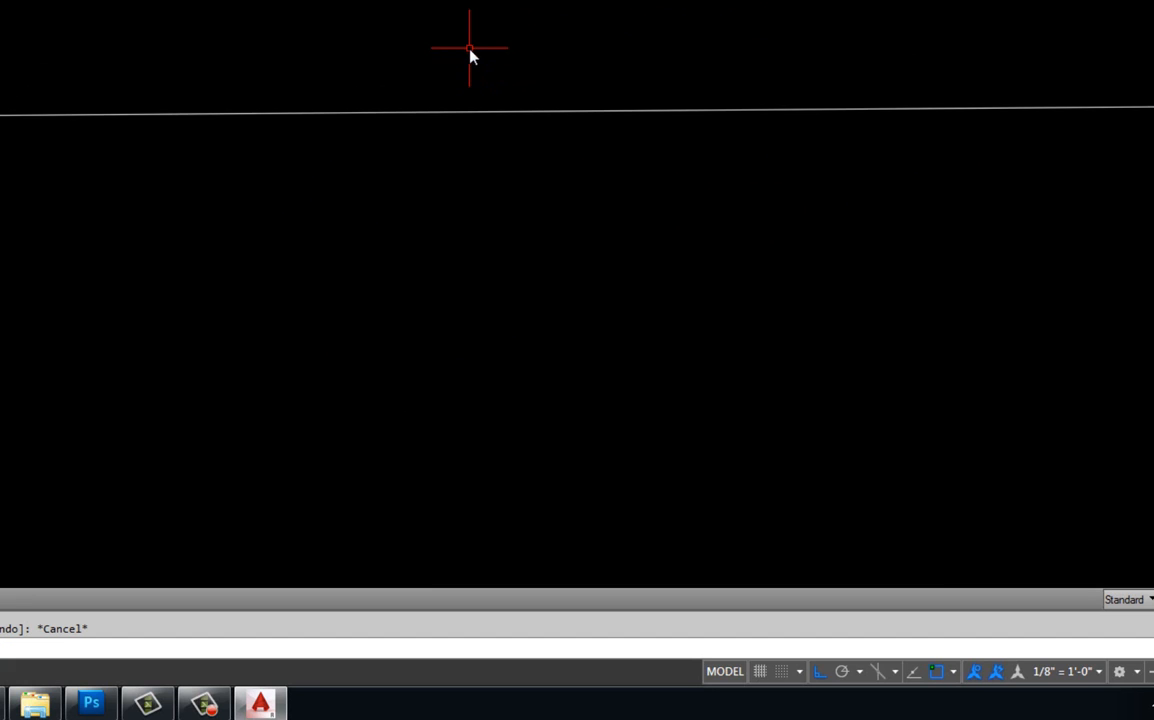
scroll(470, 50, "down", 4)
middle_click_drag(547, 148, 535, 111)
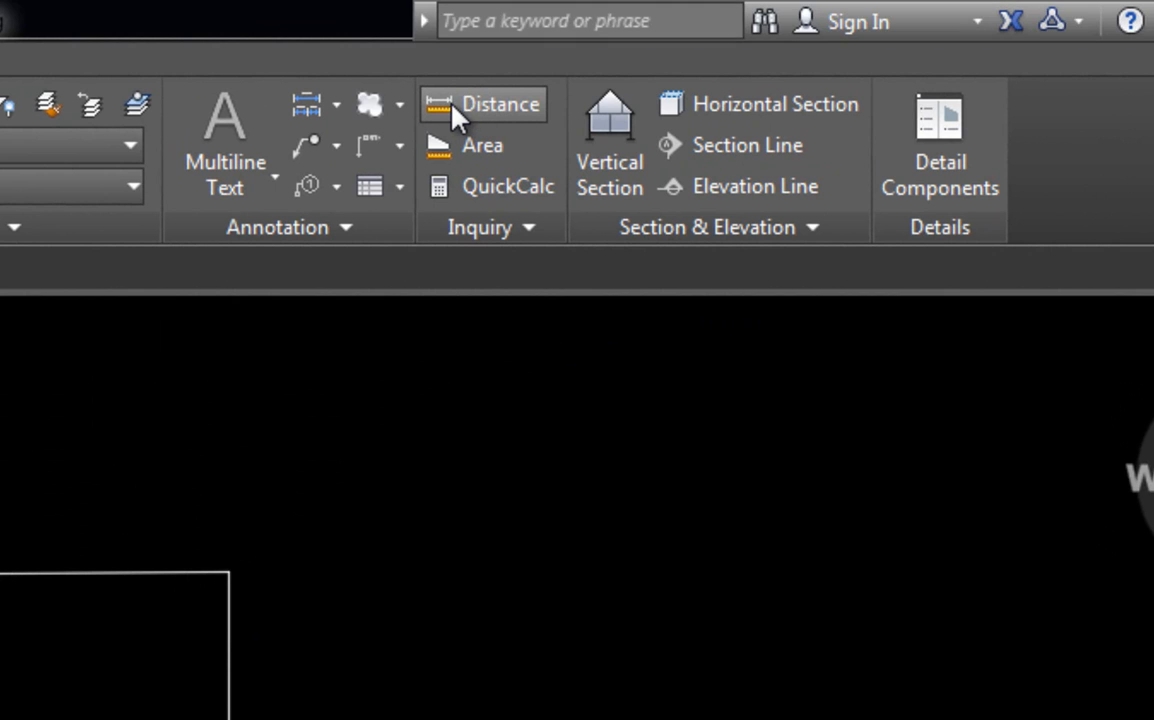
left_click(458, 110)
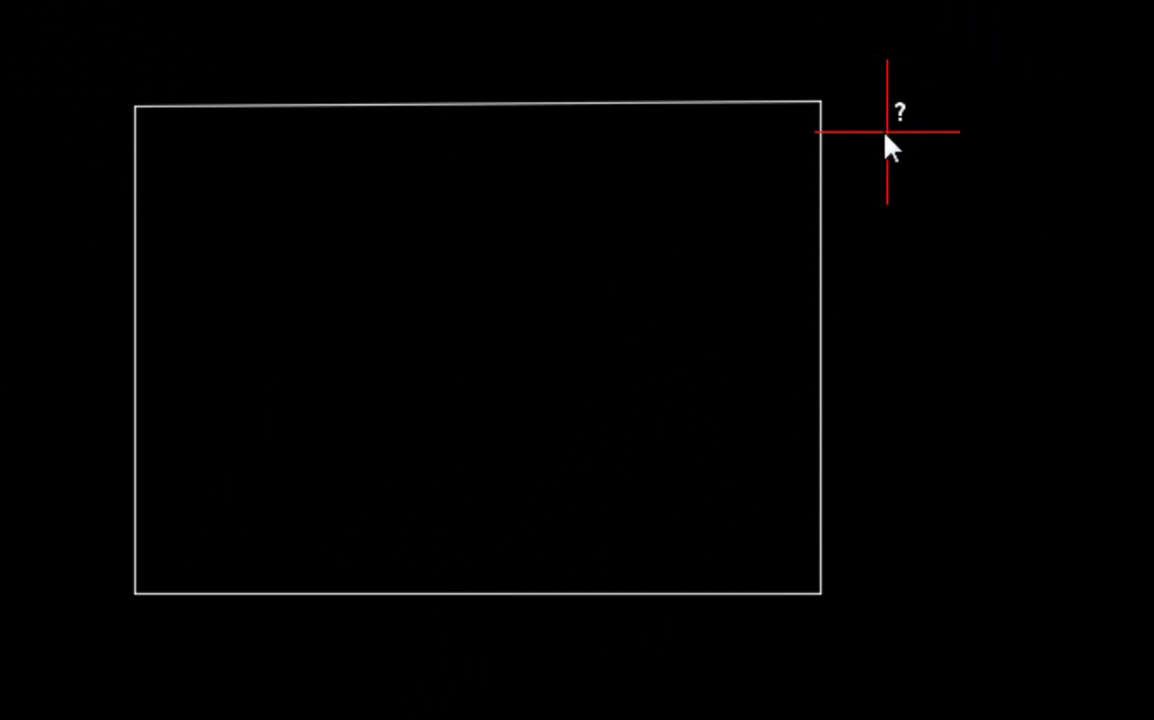
left_click(820, 101)
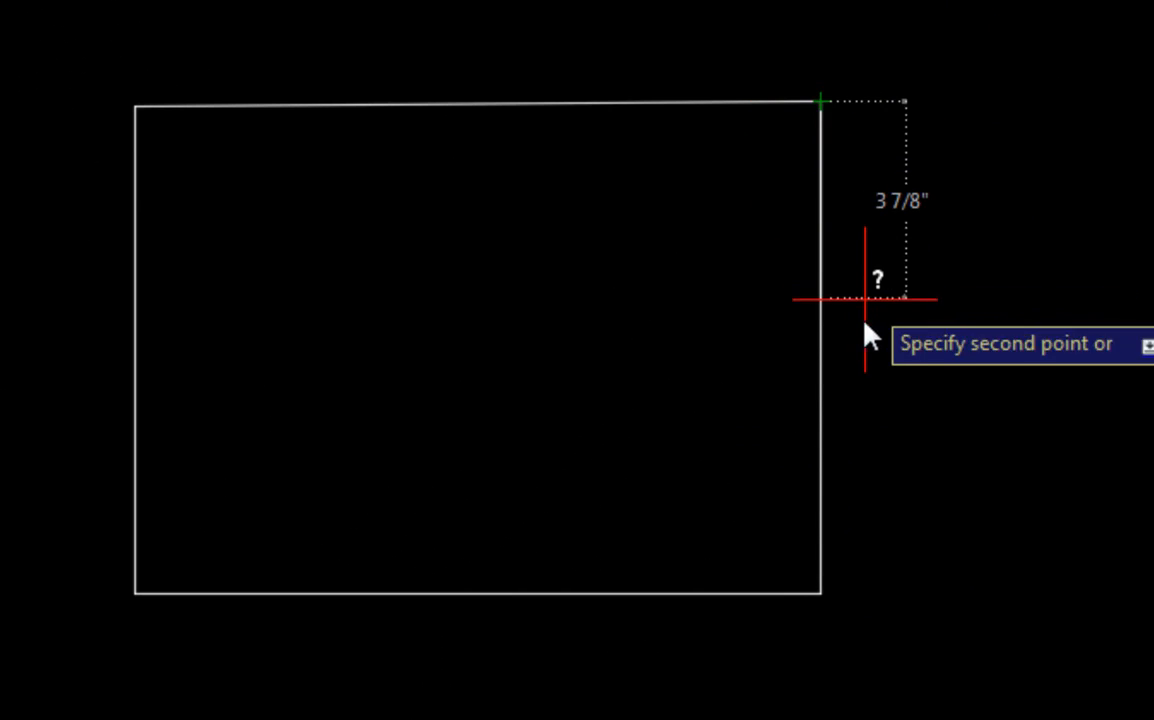
left_click(820, 593)
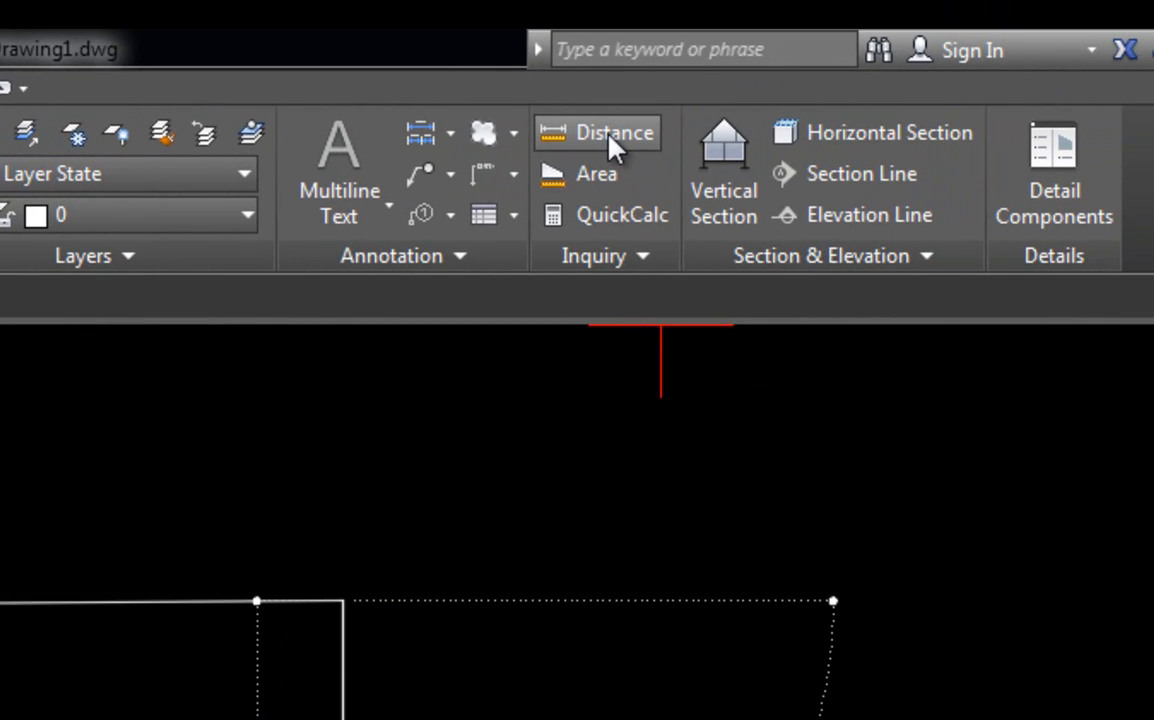
left_click(612, 140)
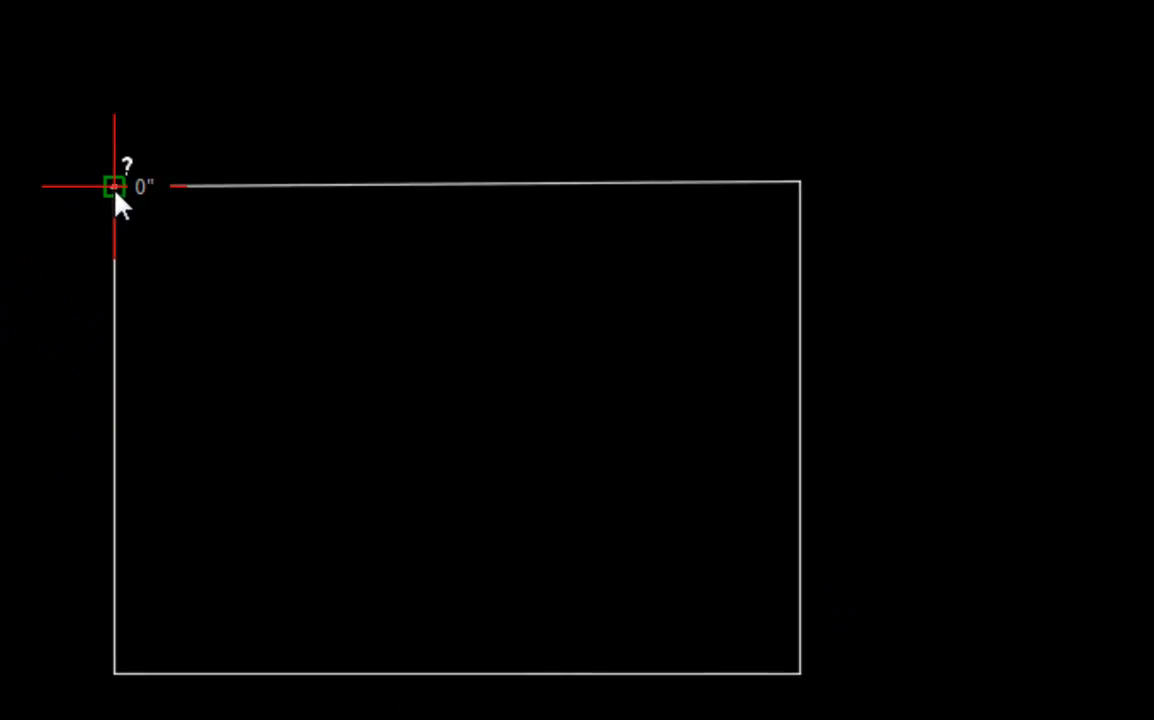
left_click(10, 282)
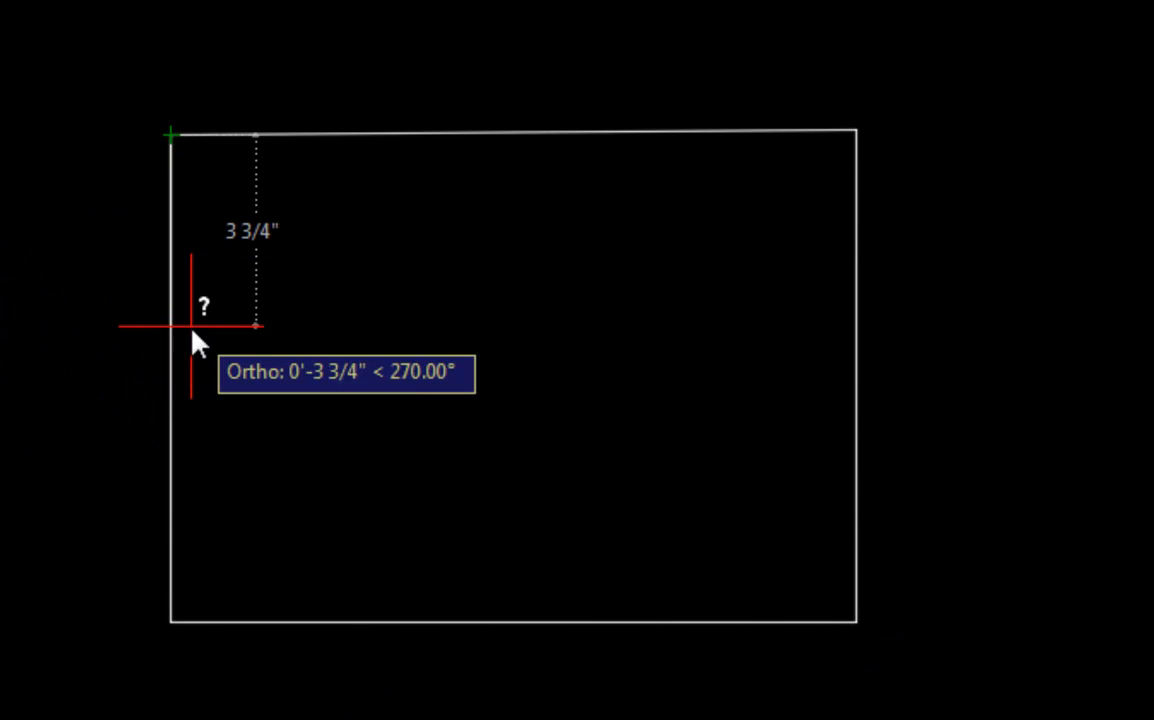
left_click(169, 619)
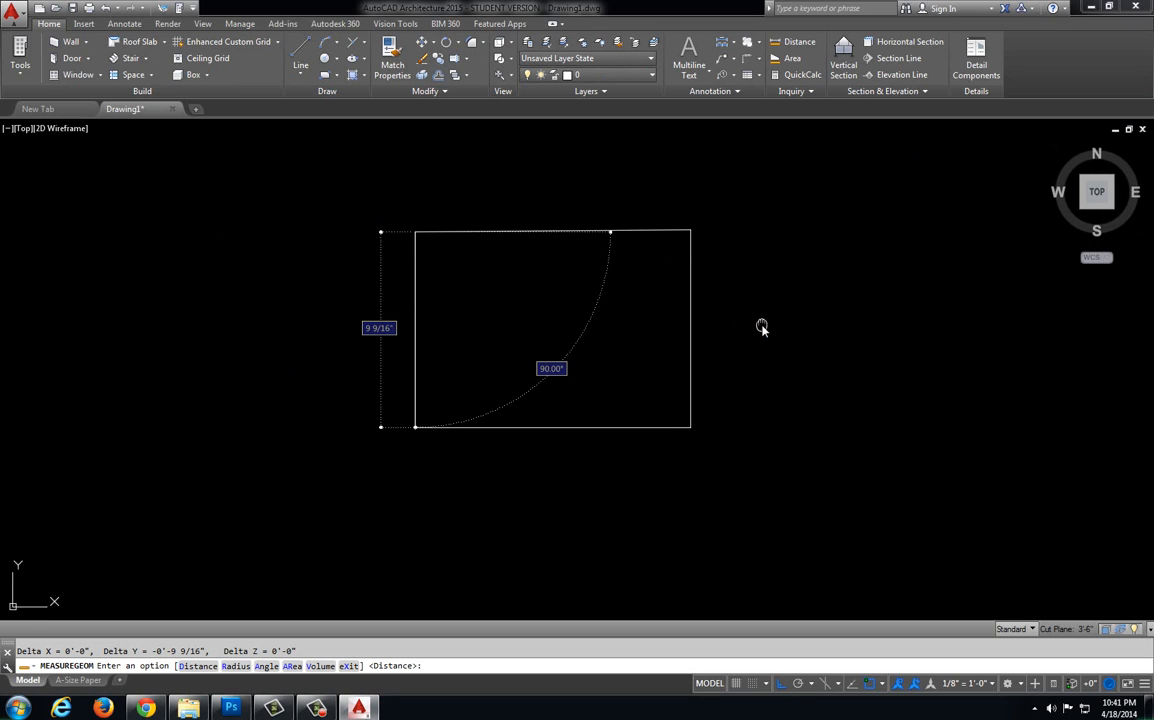
Turn on polar tracking and draw a closed rectangle with Line beside the first outline, left side about 10 13/16", aligning the upper corners
middle_click_drag(762, 327, 417, 326)
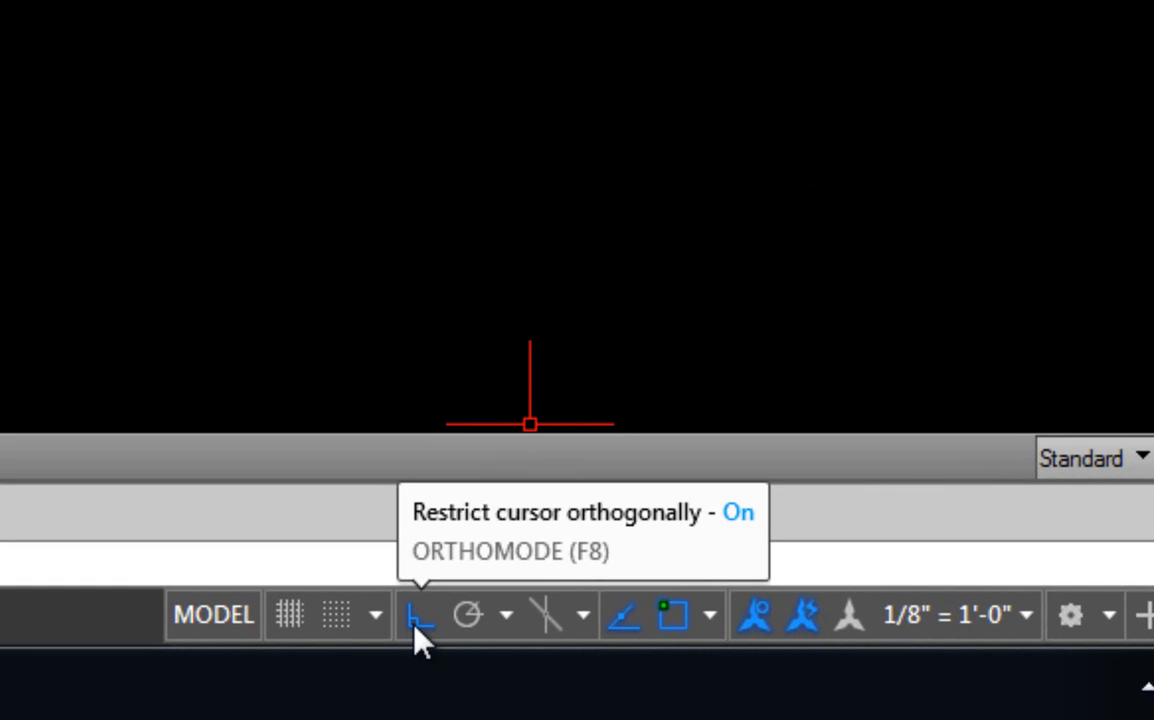
left_click(465, 617)
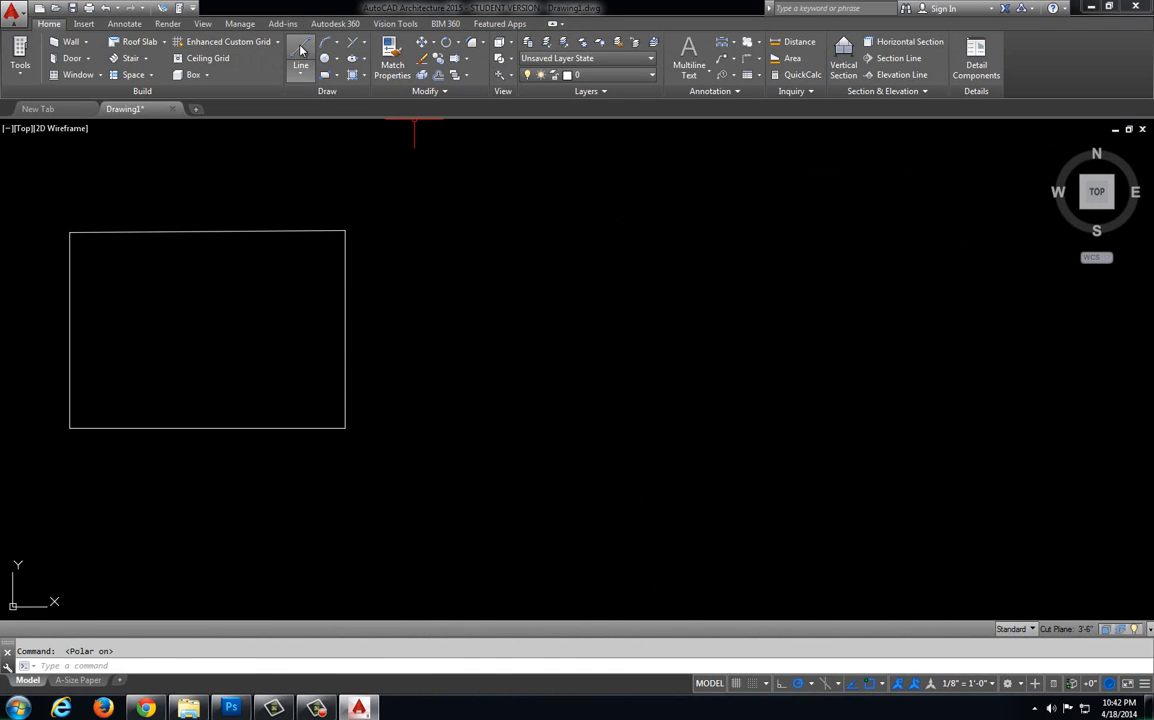
left_click(300, 57)
left_click(638, 306)
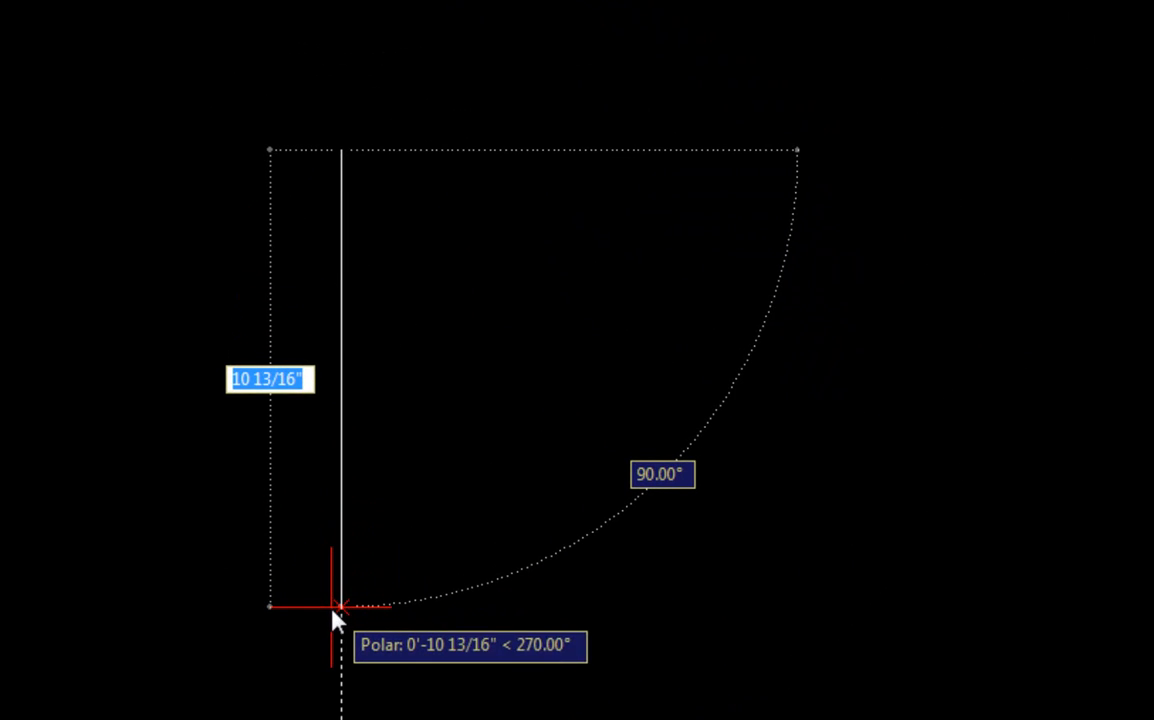
left_click(341, 608)
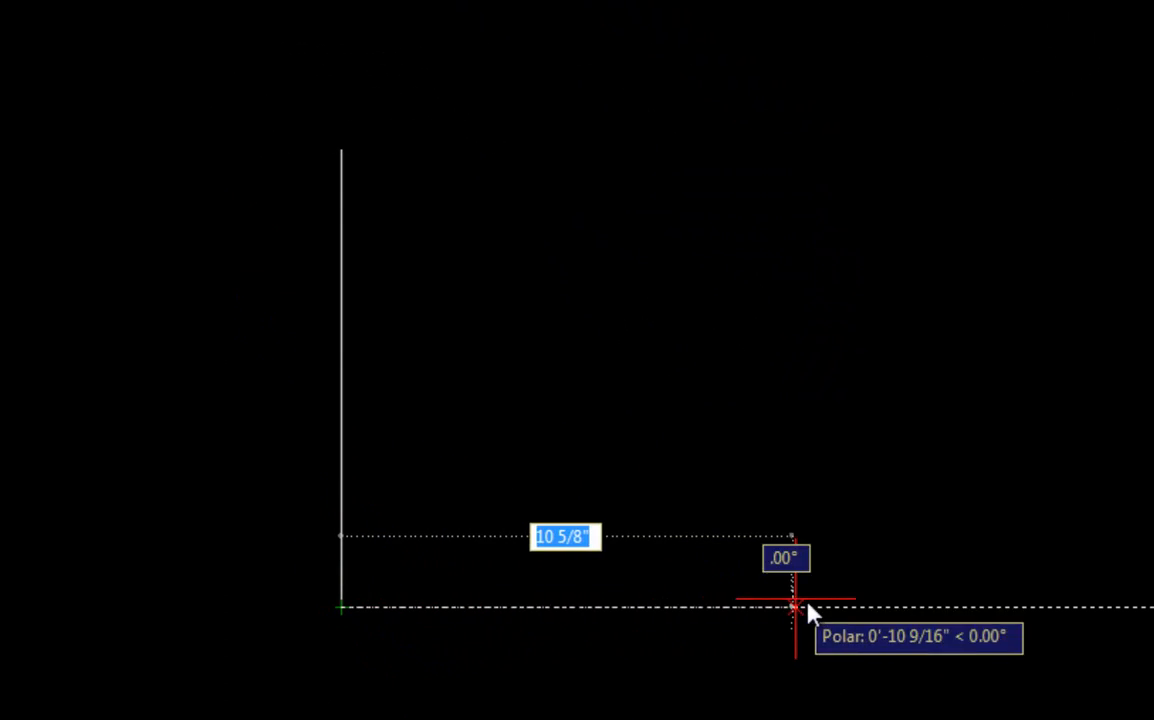
left_click(939, 607)
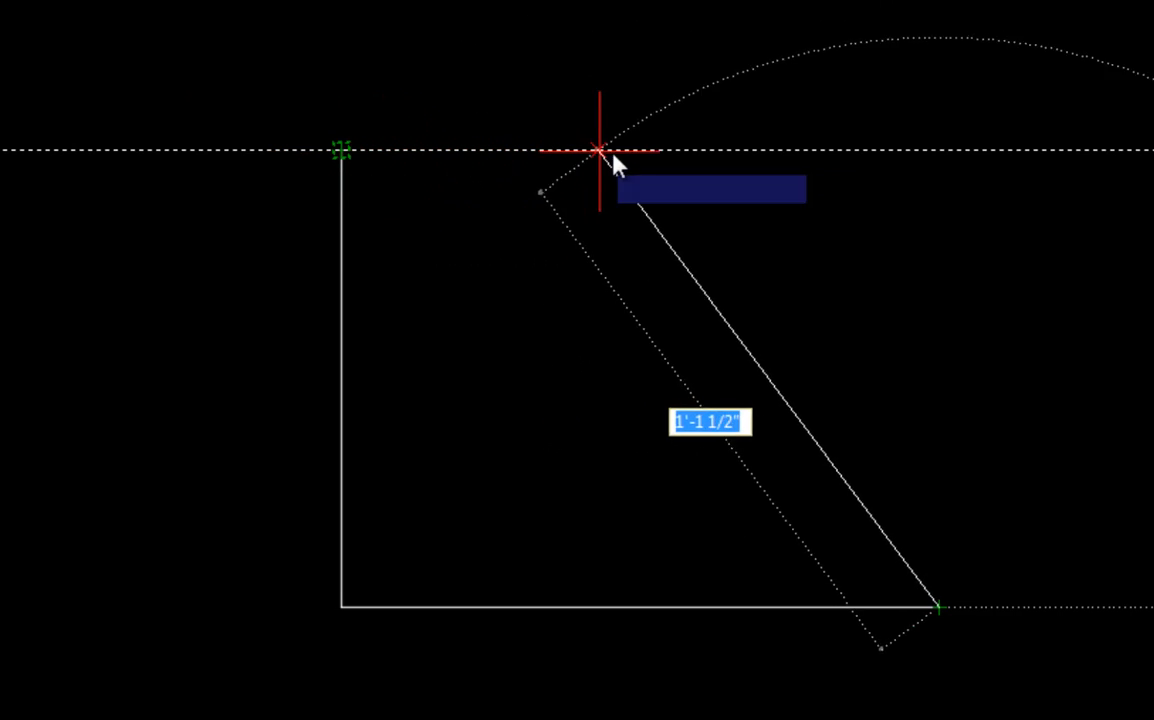
left_click(940, 151)
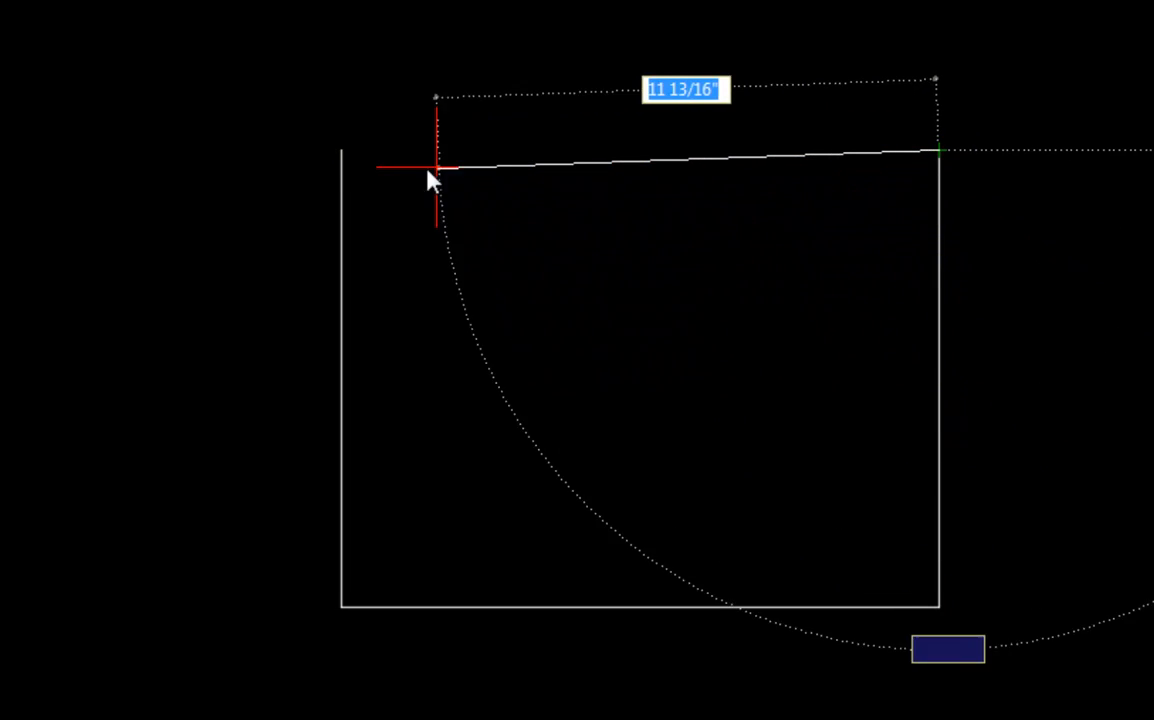
left_click(342, 158)
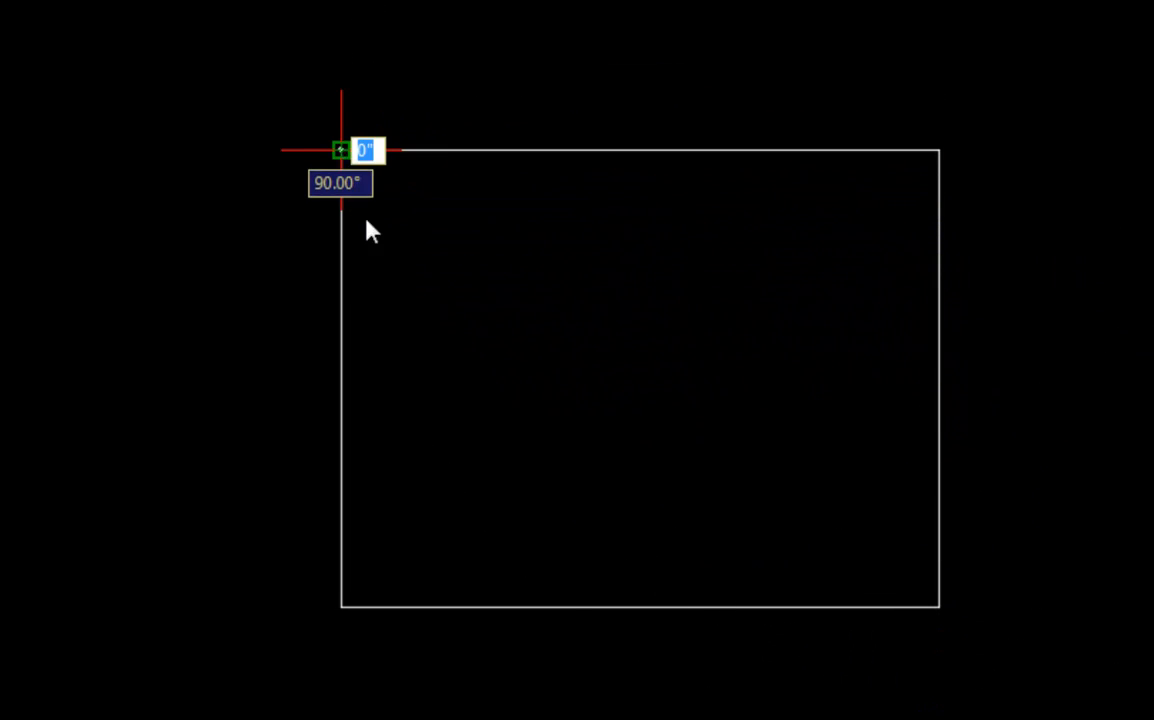
key("Escape")
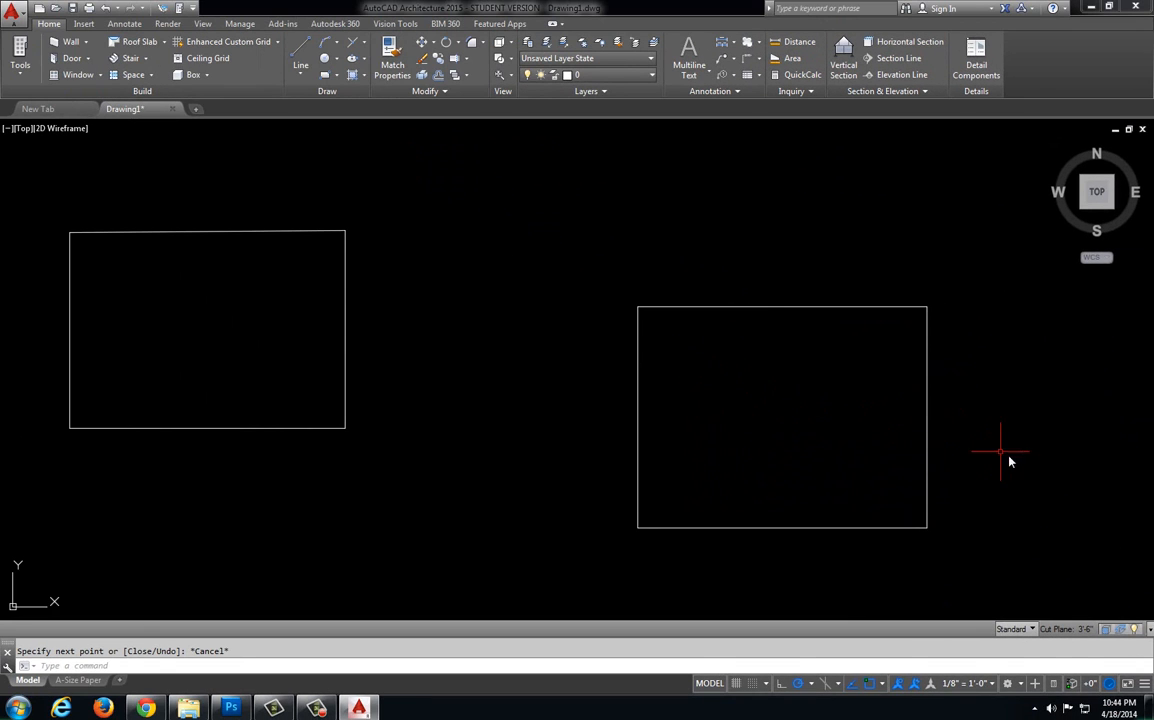
Draw another closed rectangle with Line beside the existing one, left side about 10 7/16", aligning its two upper corners by tracking
middle_click_drag(1047, 458, 359, 364)
middle_click_drag(509, 380, 464, 377)
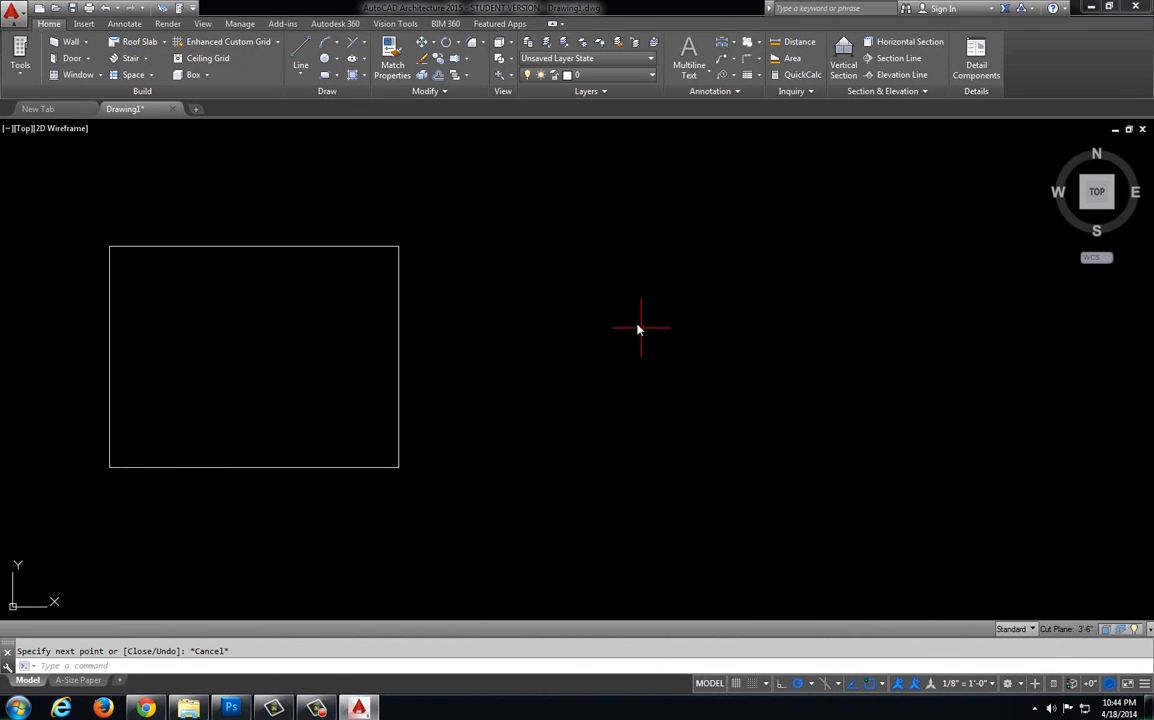
left_click(301, 52)
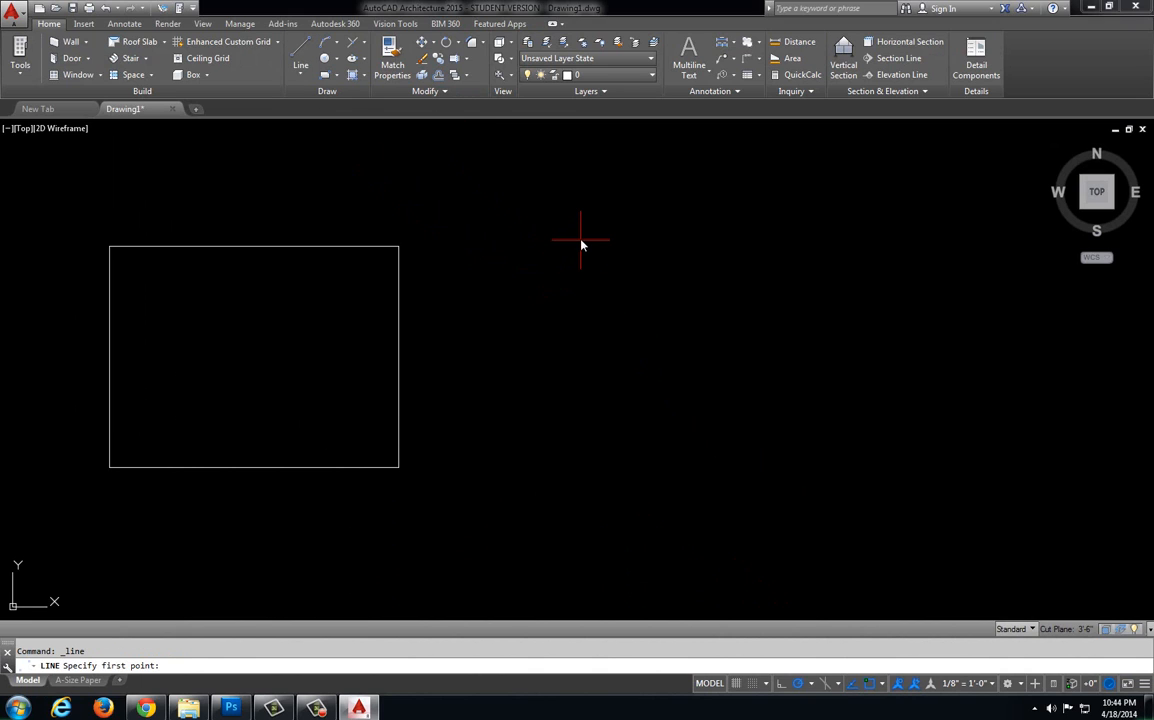
left_click(580, 239)
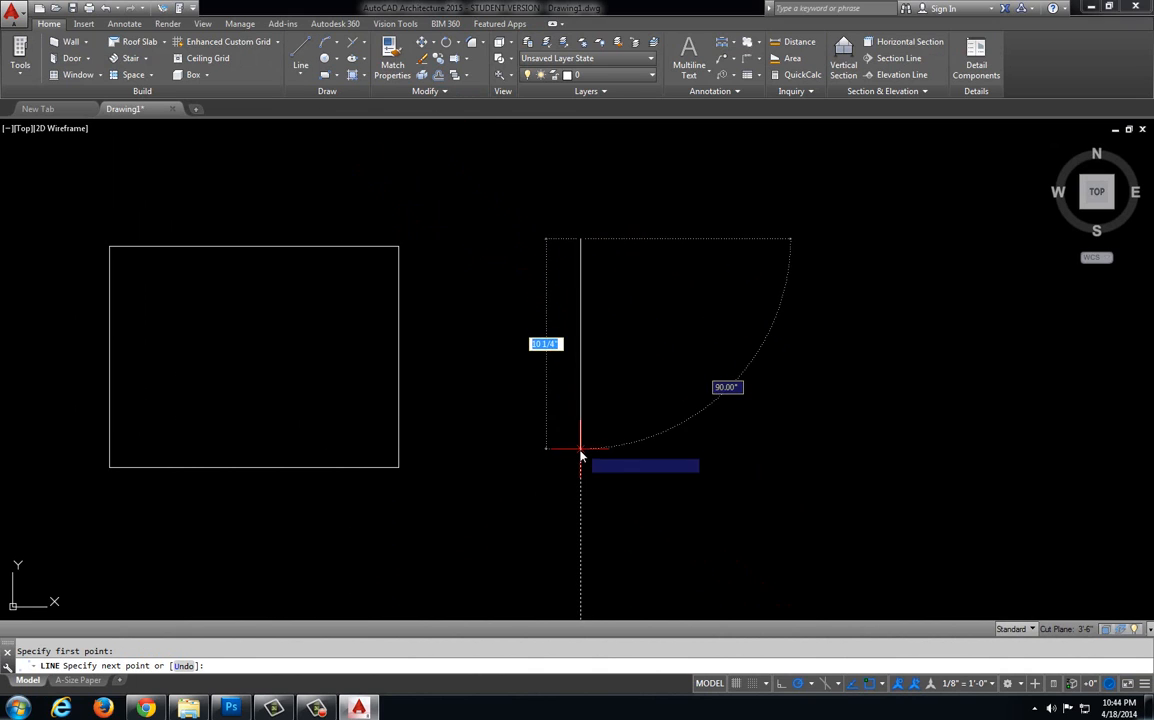
left_click(580, 453)
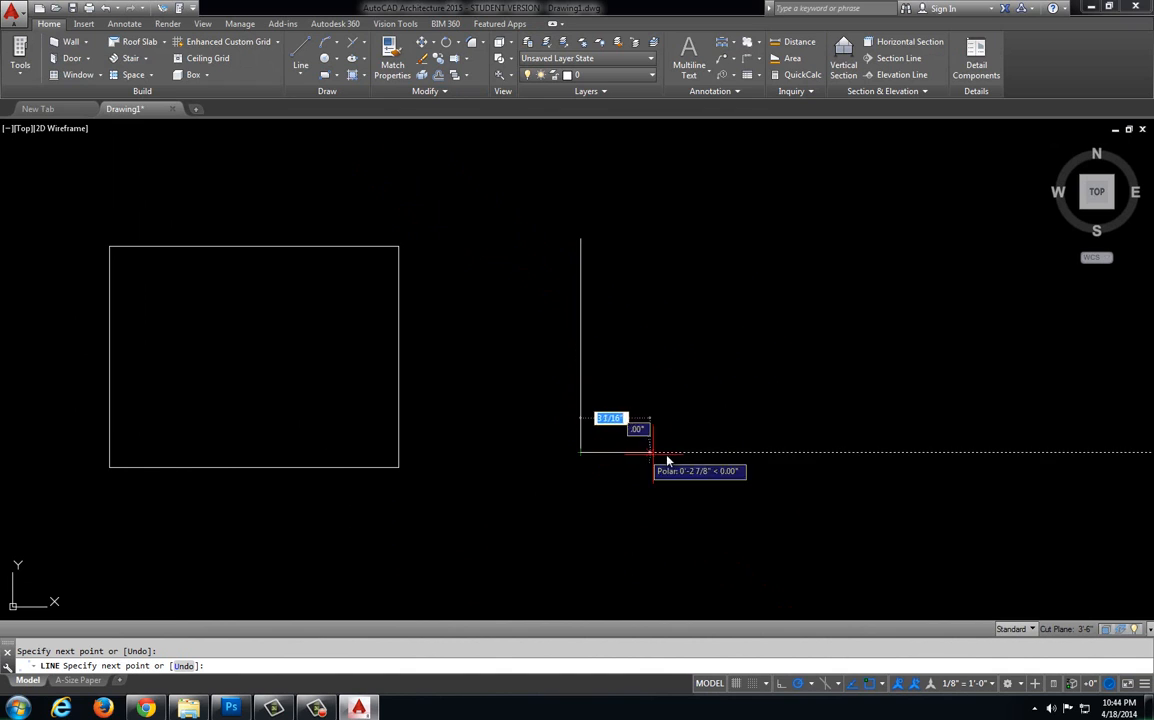
left_click(872, 455)
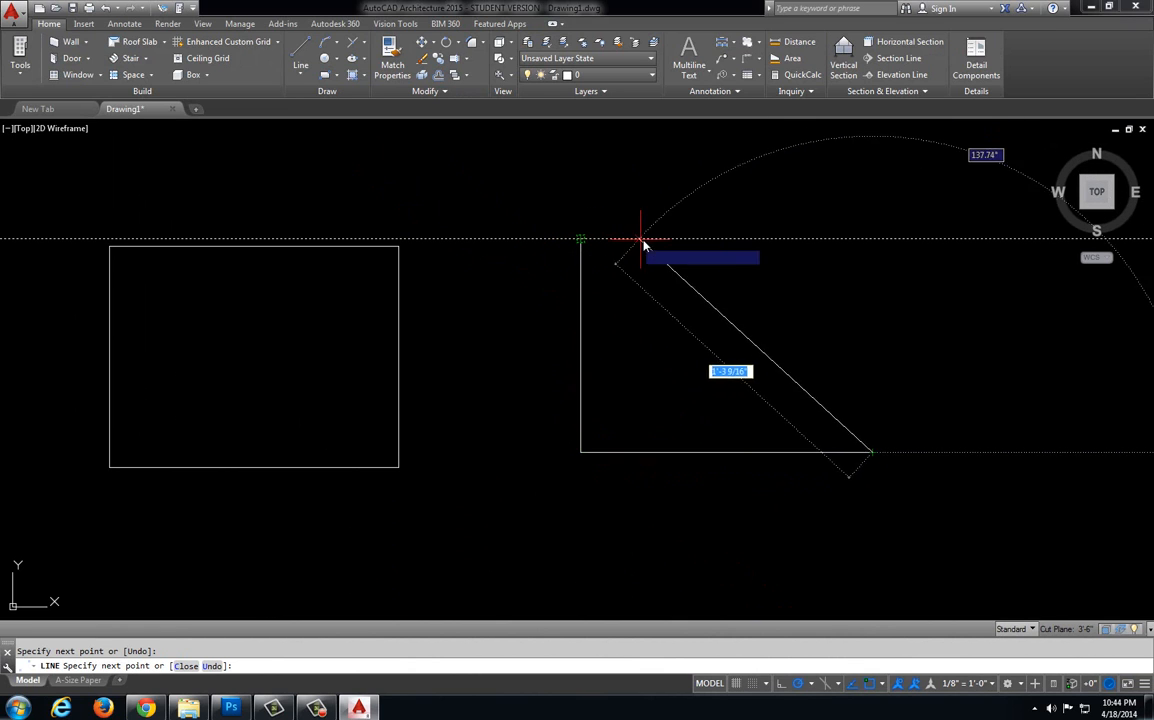
left_click(873, 240)
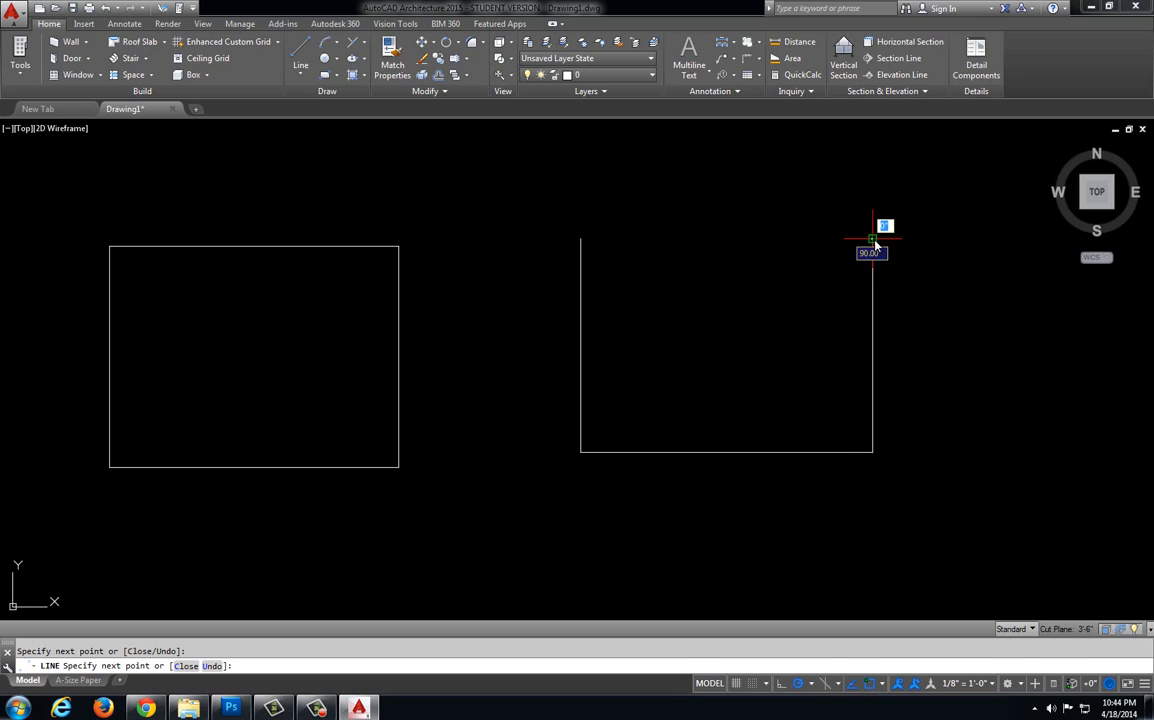
left_click(582, 241)
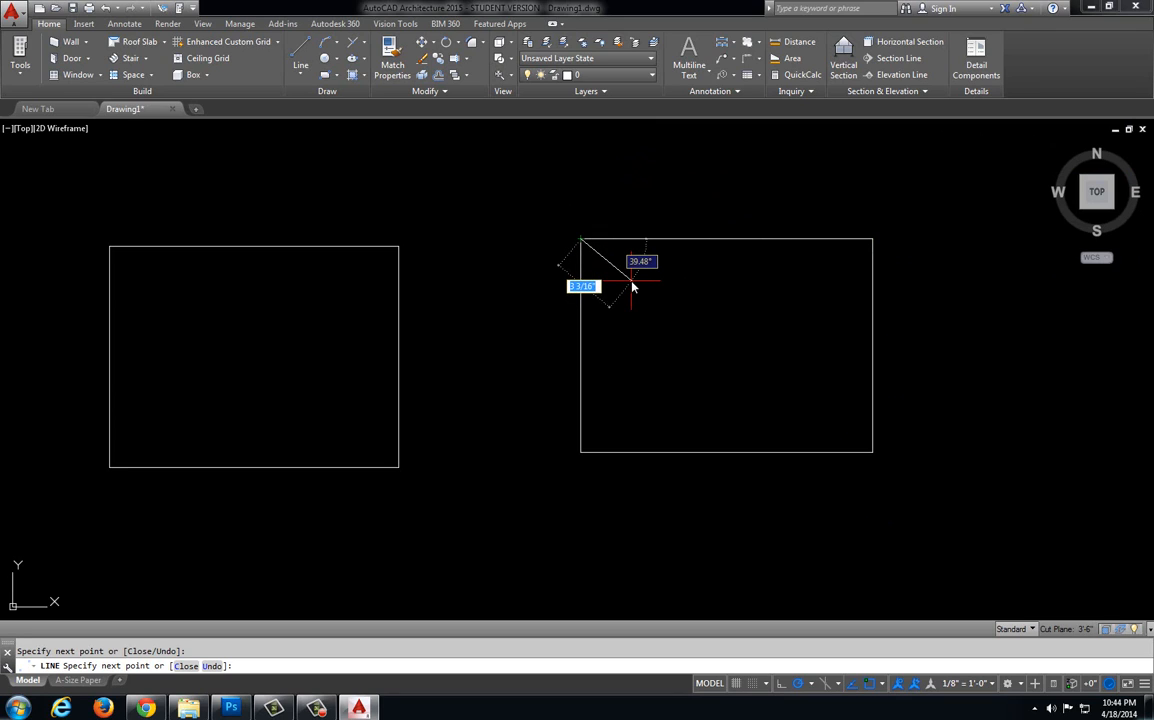
key("Escape")
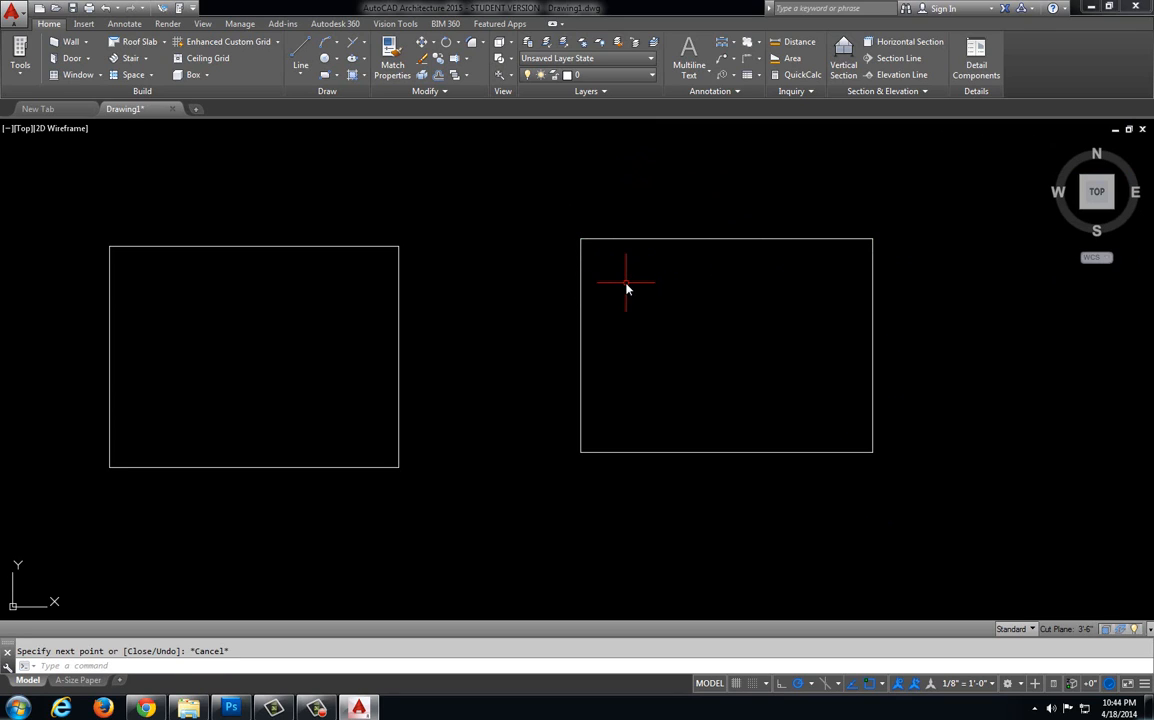
Measure the lengths of the new rectangle's right and left sides
left_click(788, 45)
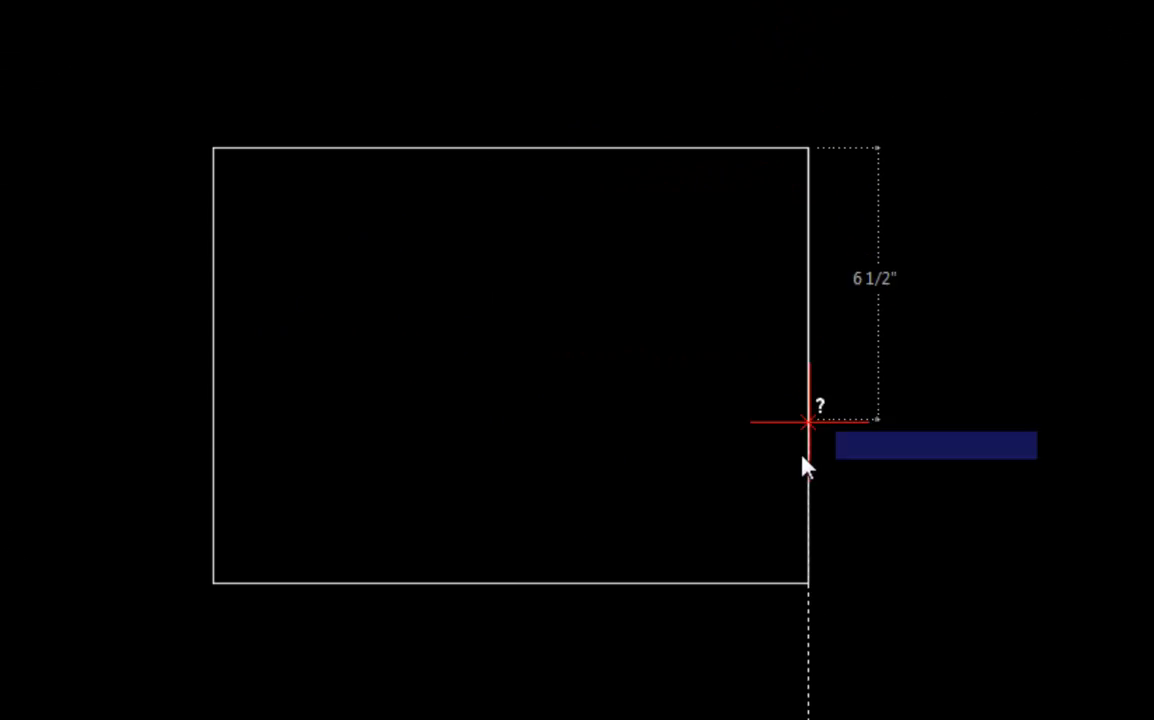
left_click(808, 582)
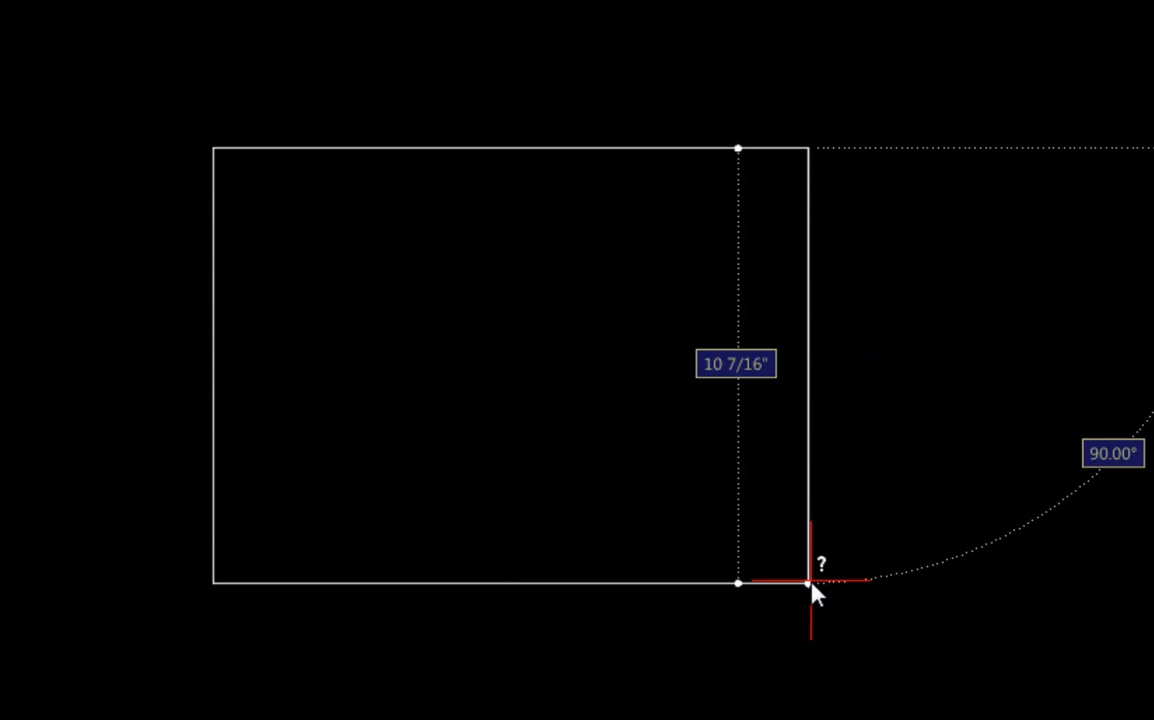
key("Escape")
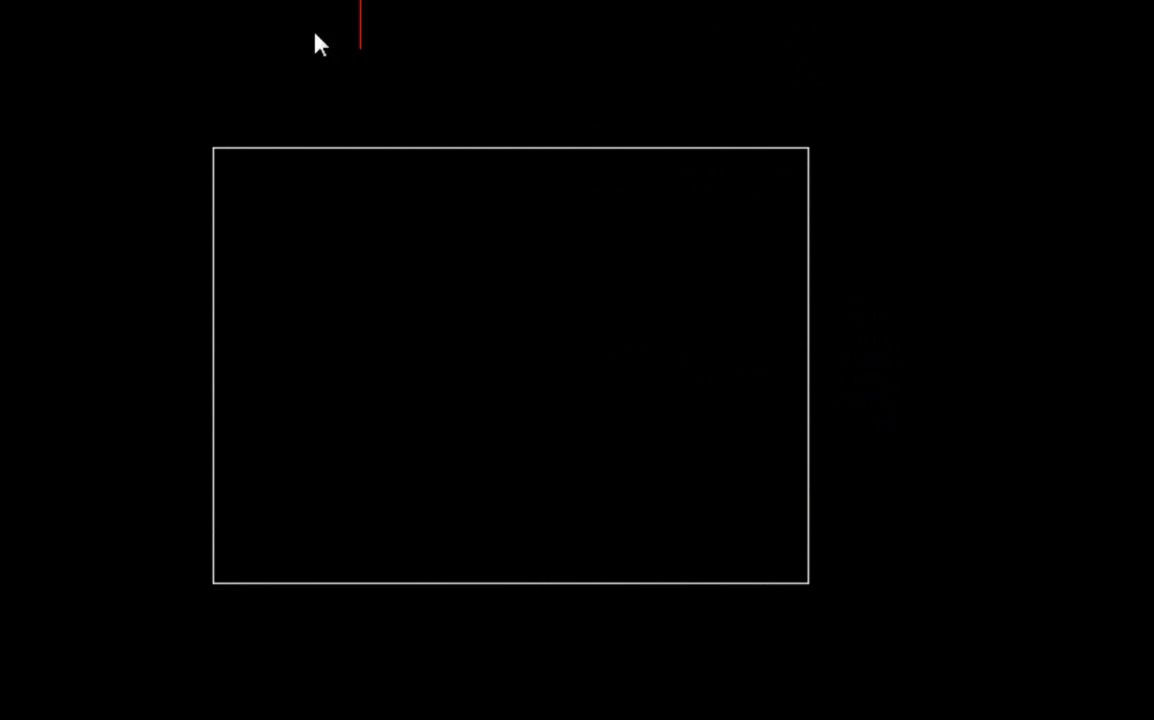
left_click(214, 148)
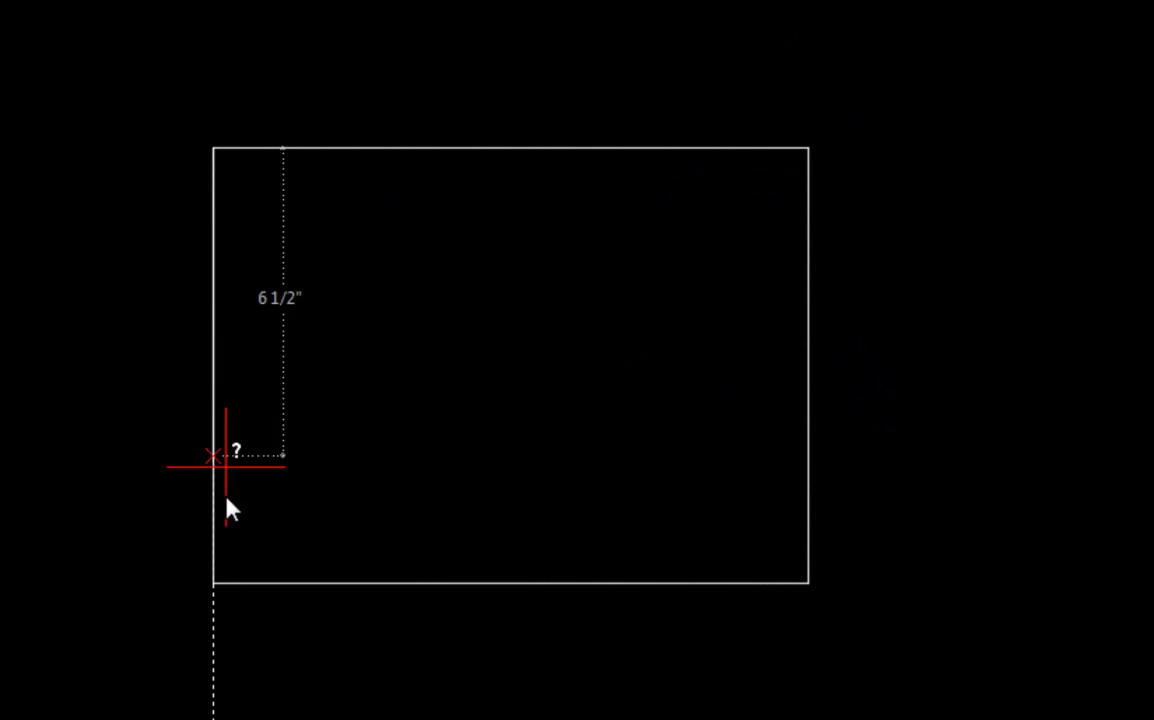
left_click(214, 582)
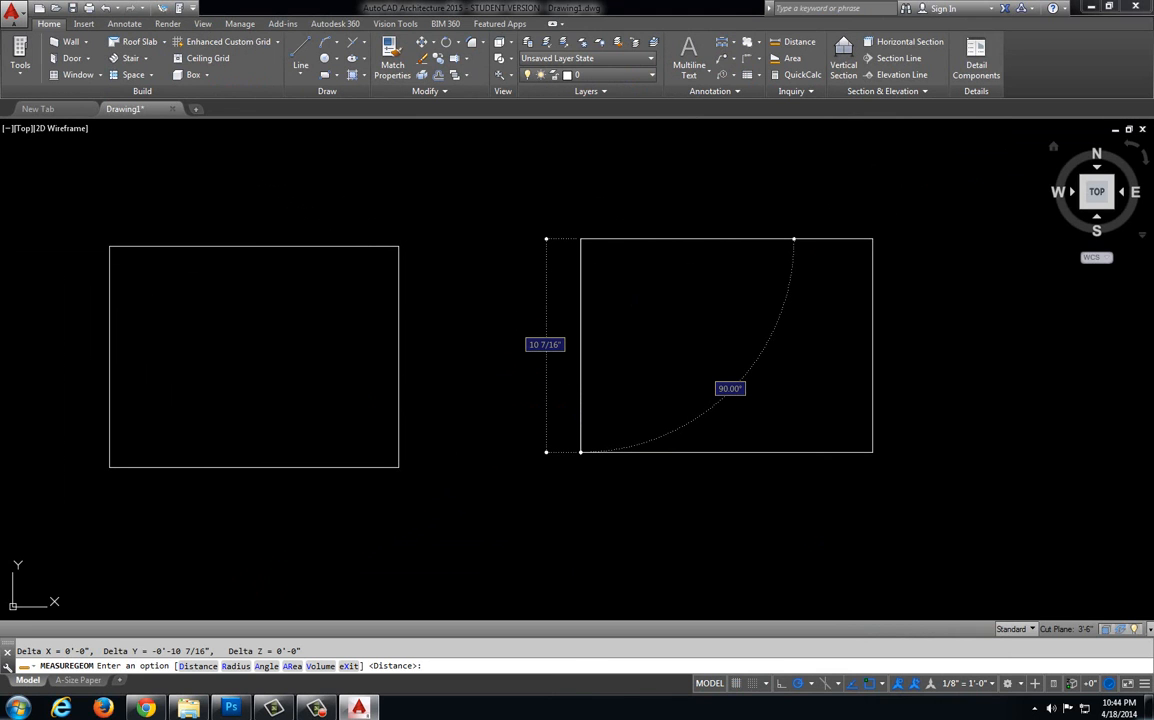
key("Escape")
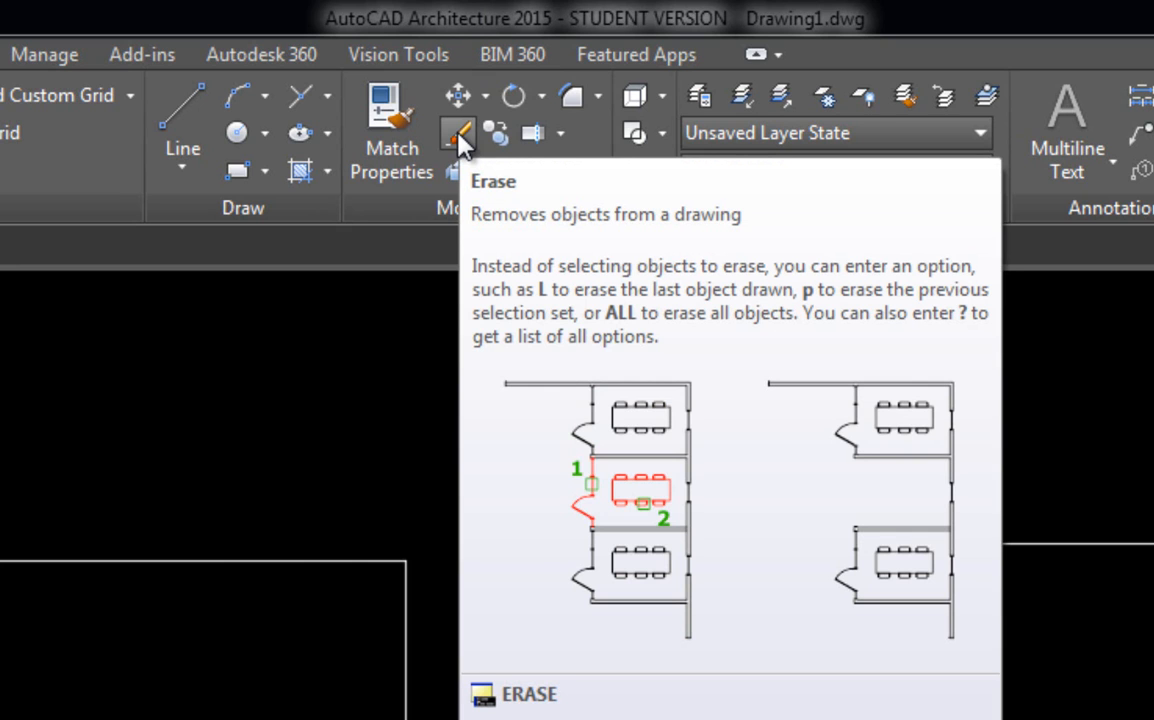
Erase the bottom, top and left edges of the newly drawn rectangle with the Erase command
left_click(458, 138)
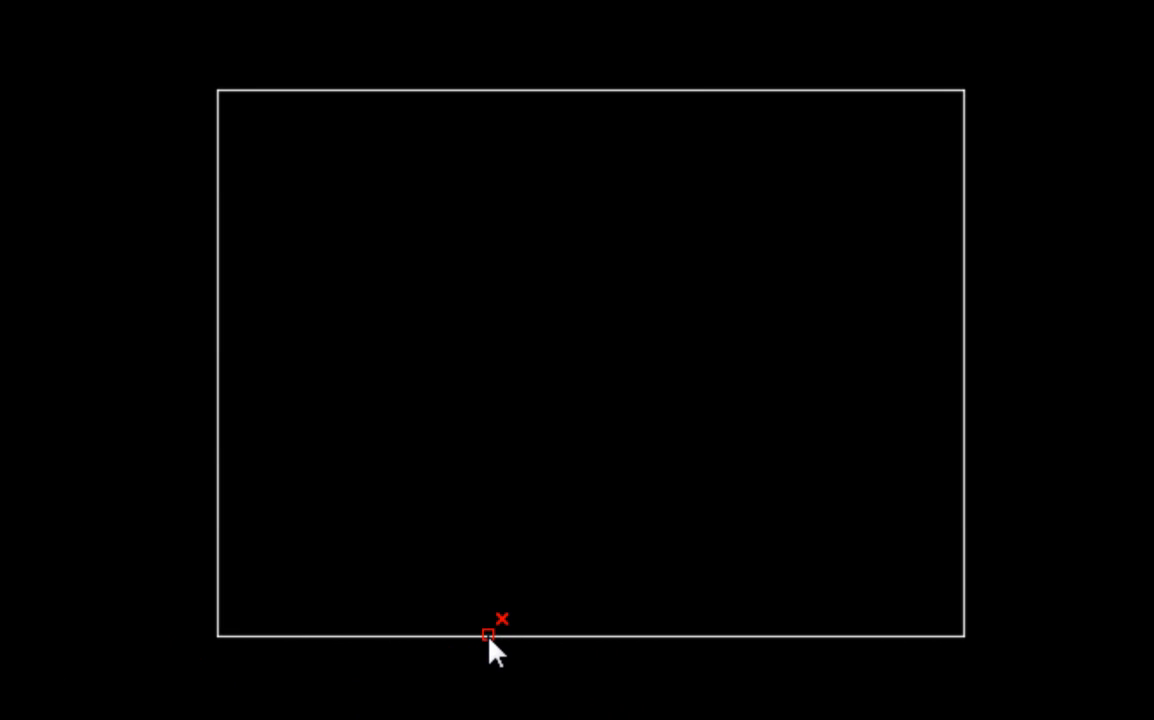
left_click(488, 636)
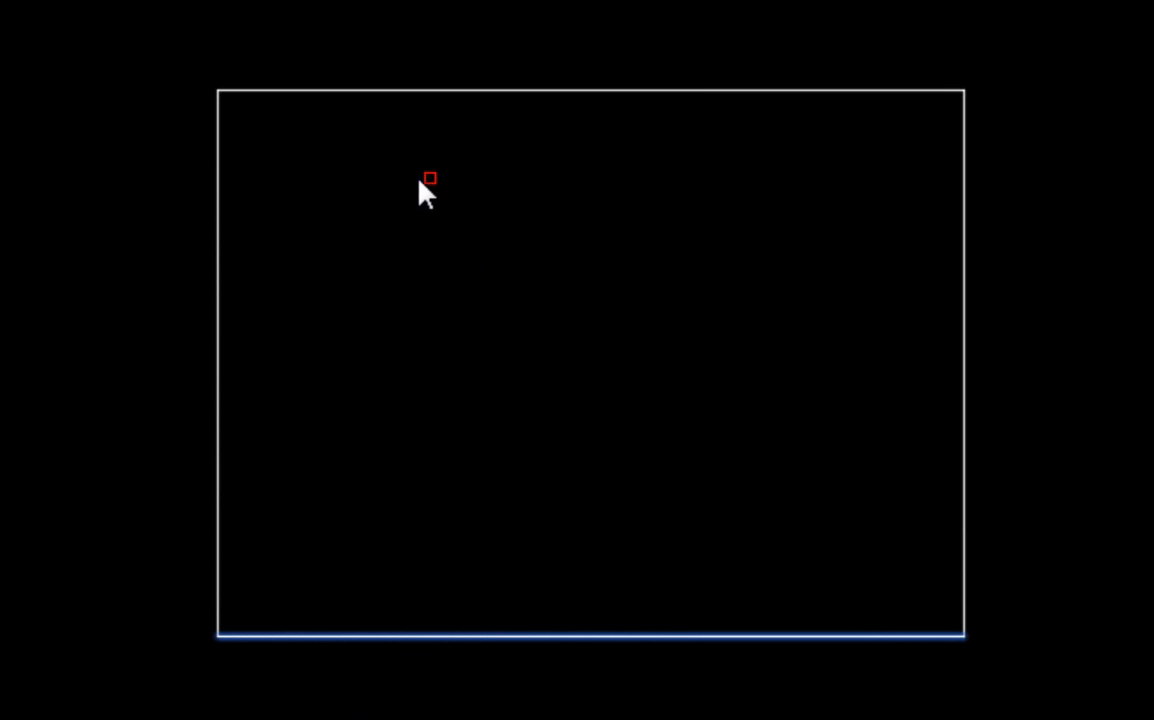
left_click(376, 90)
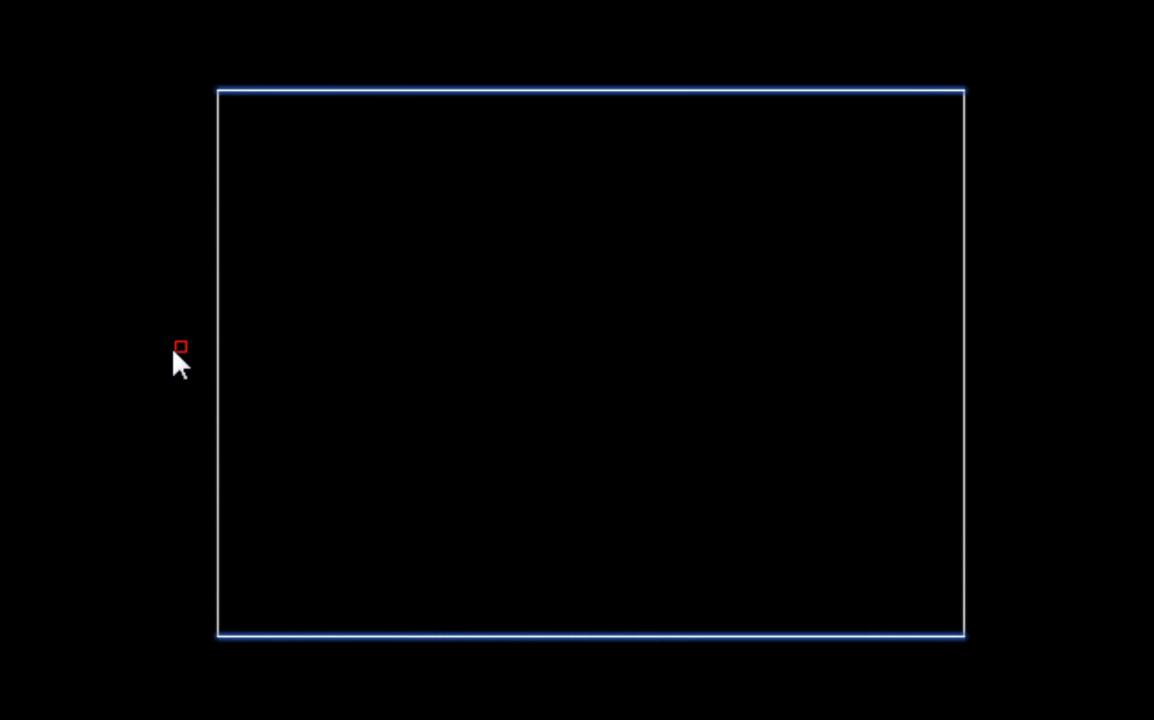
left_click(218, 434)
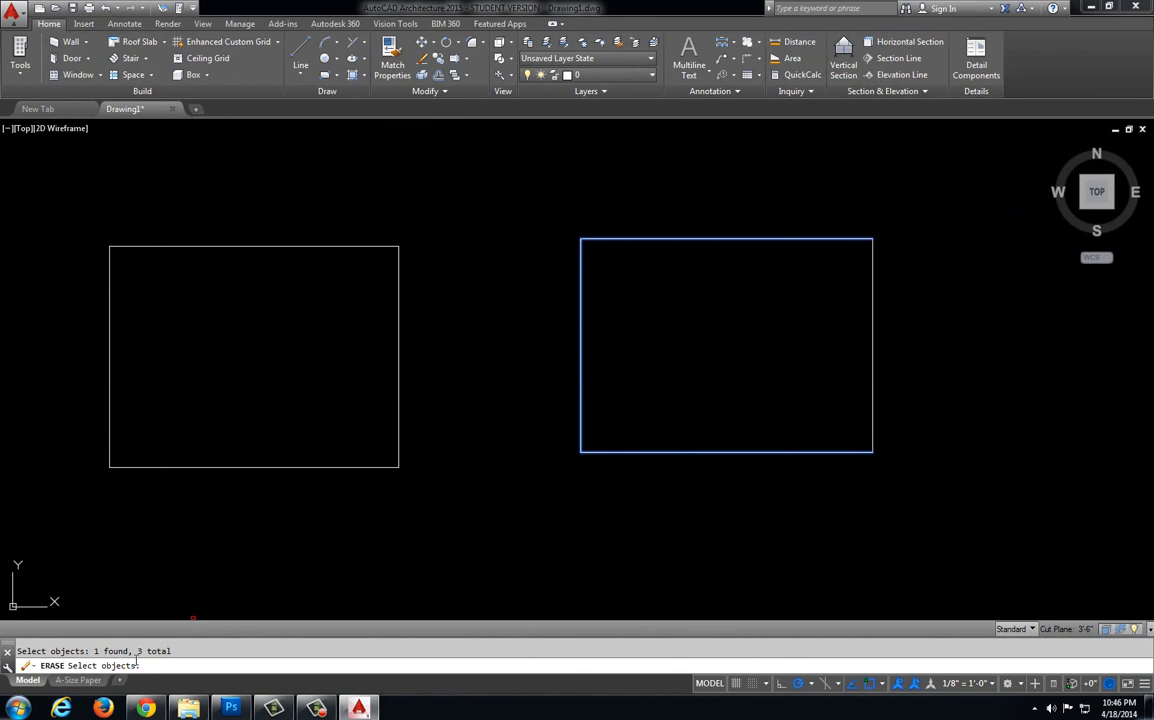
key("Return")
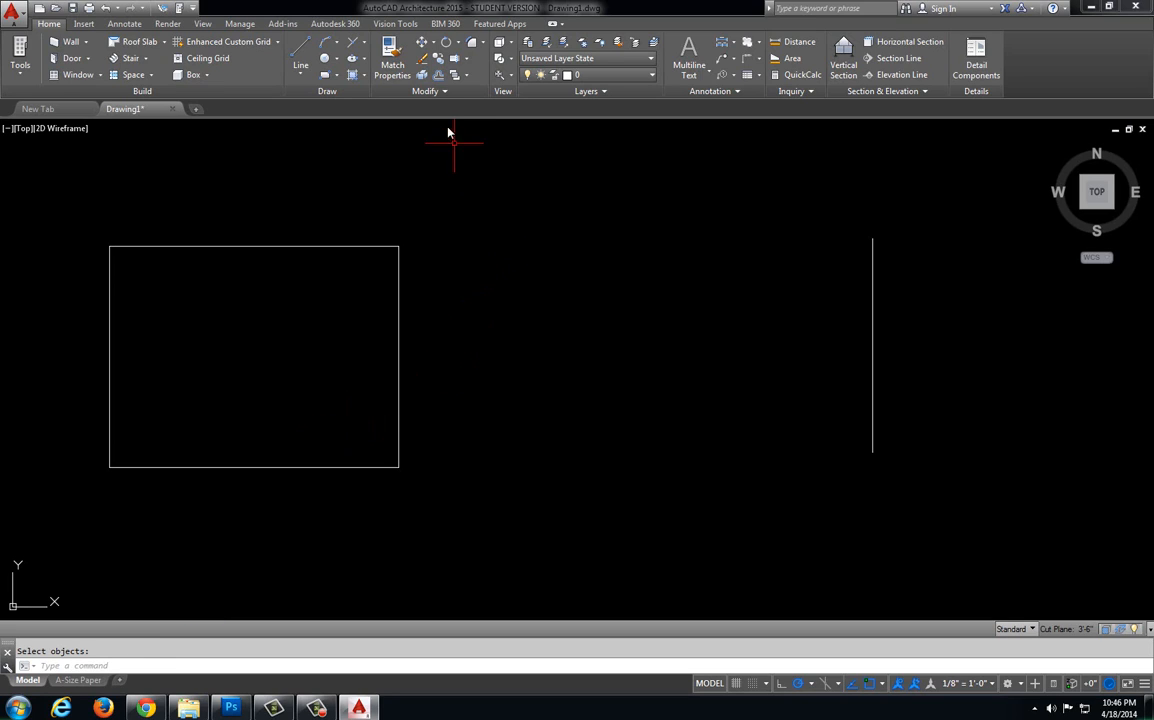
Erase the right, top and bottom edges of the remaining complete rectangle
left_click(421, 62)
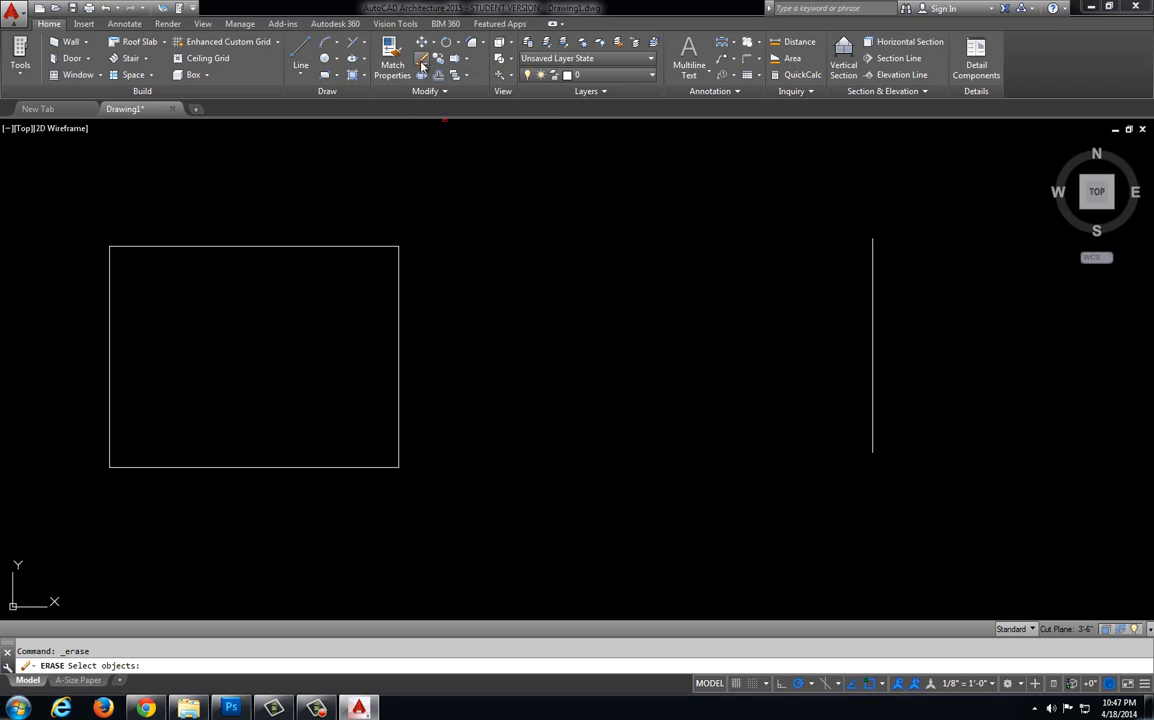
left_click(399, 298)
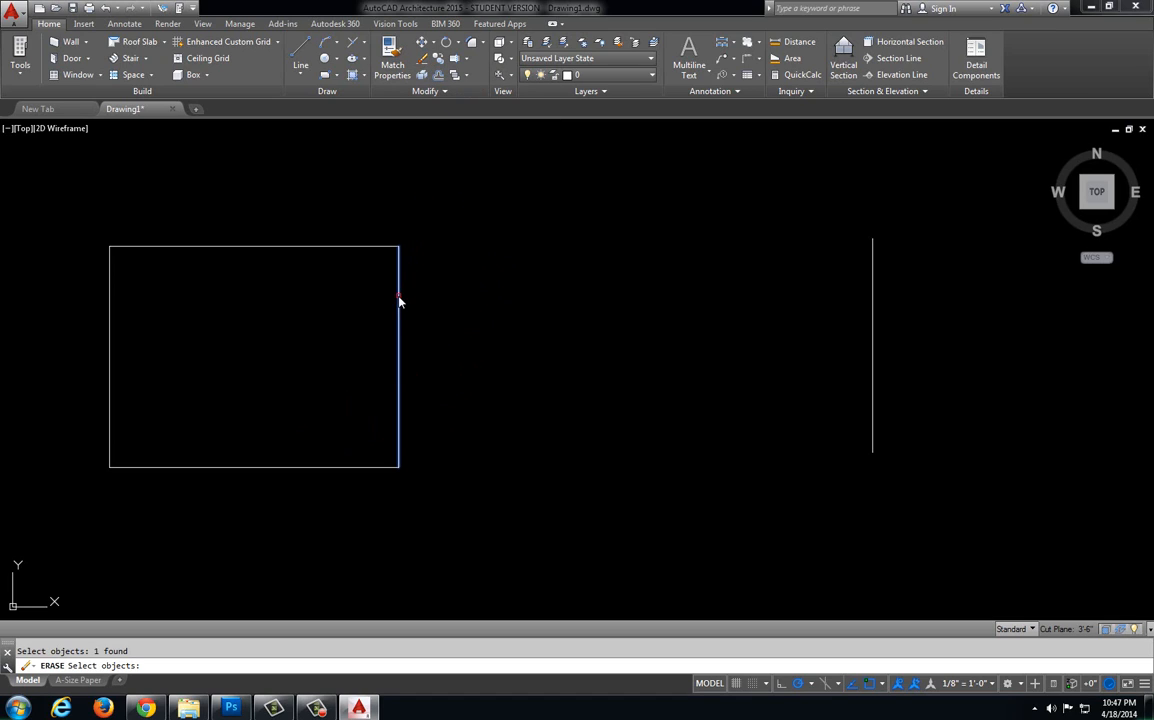
left_click(342, 247)
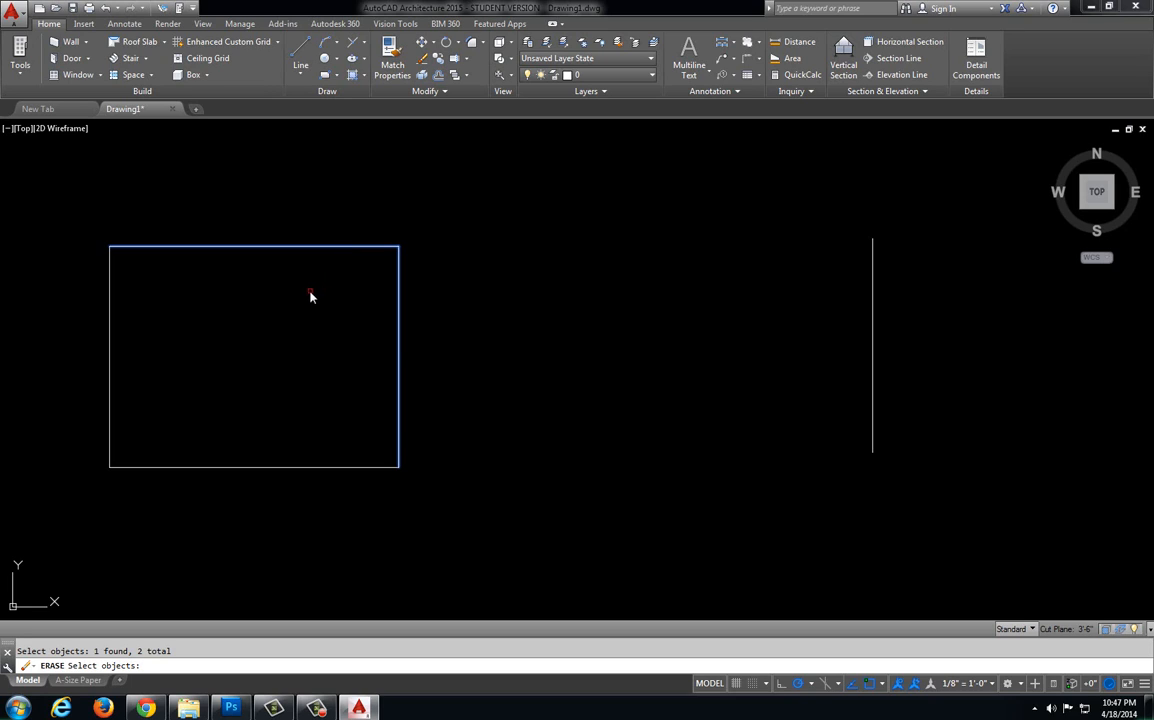
key("Return")
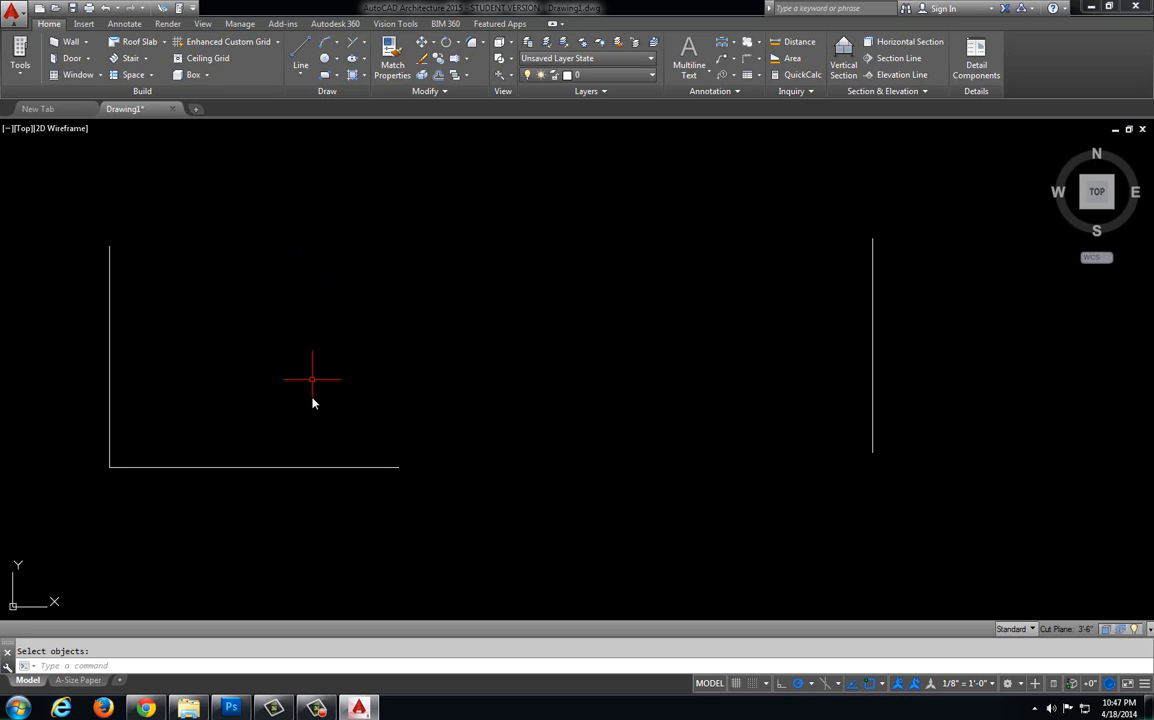
left_click(262, 466)
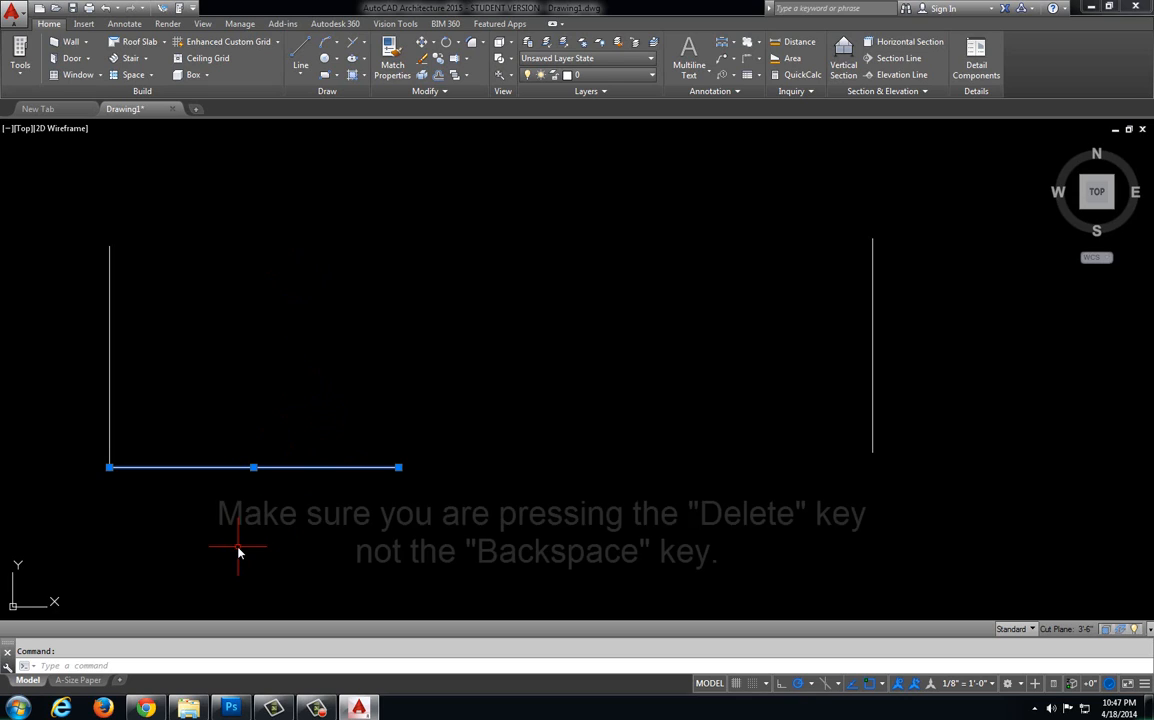
key("Delete")
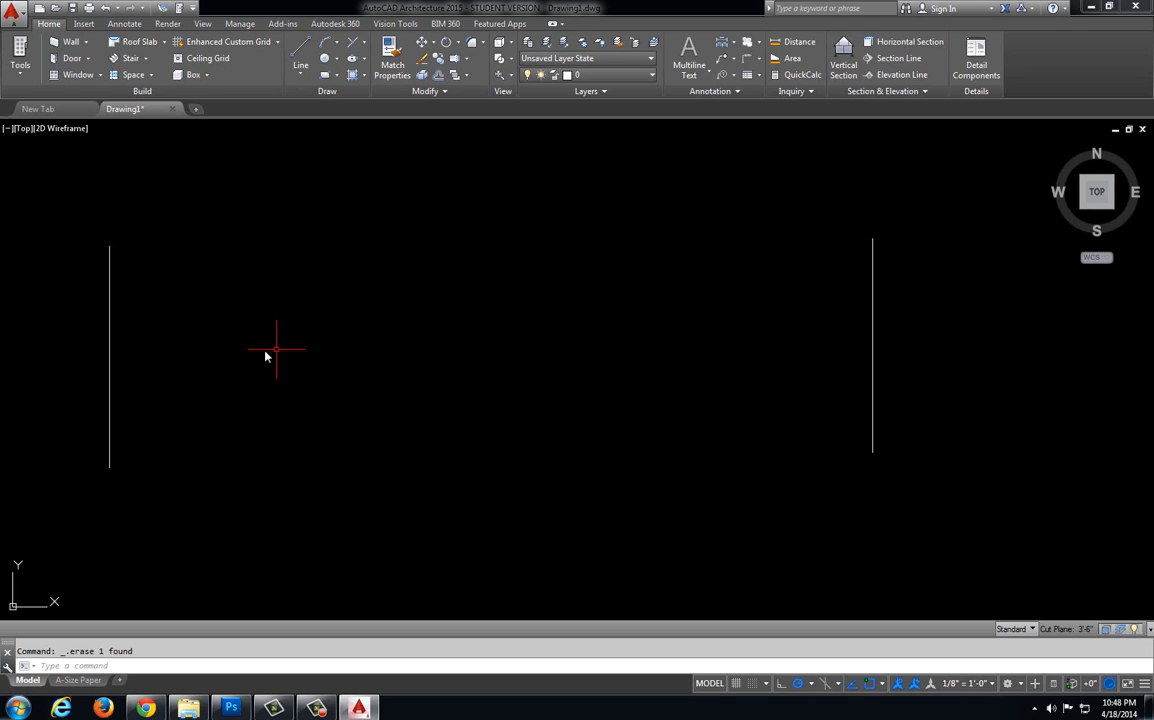
Draw a horizontal line between the two remaining vertical lines, with both ends short of them
left_click(300, 55)
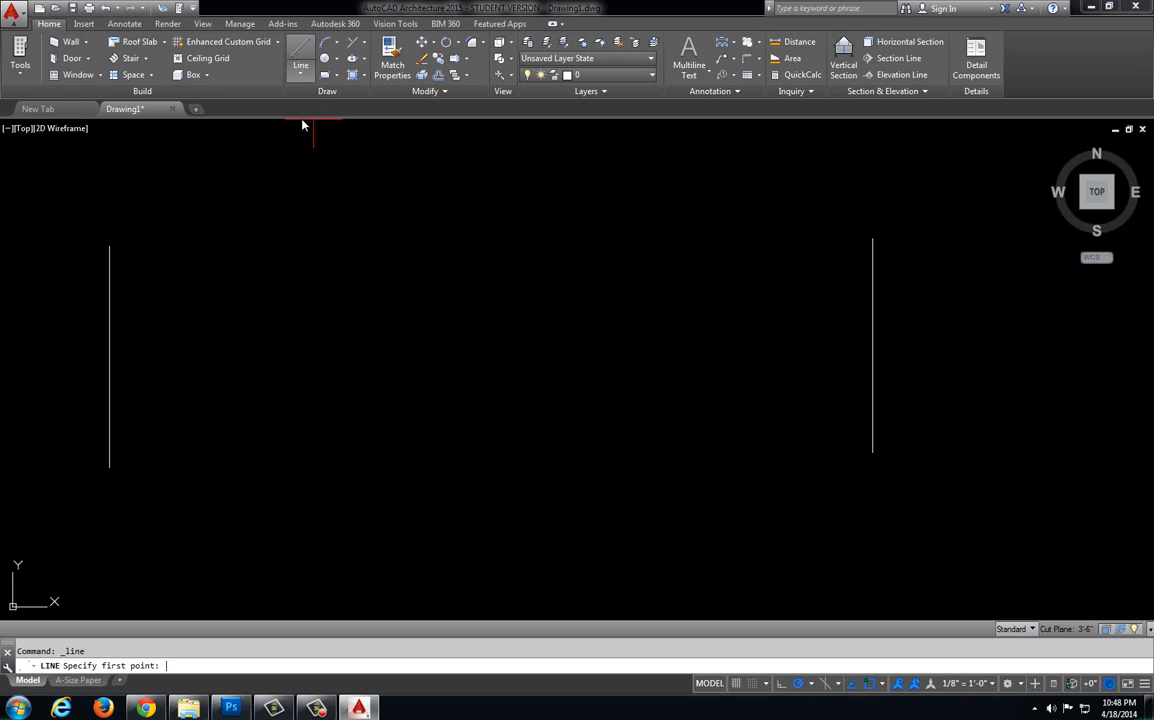
left_click(228, 357)
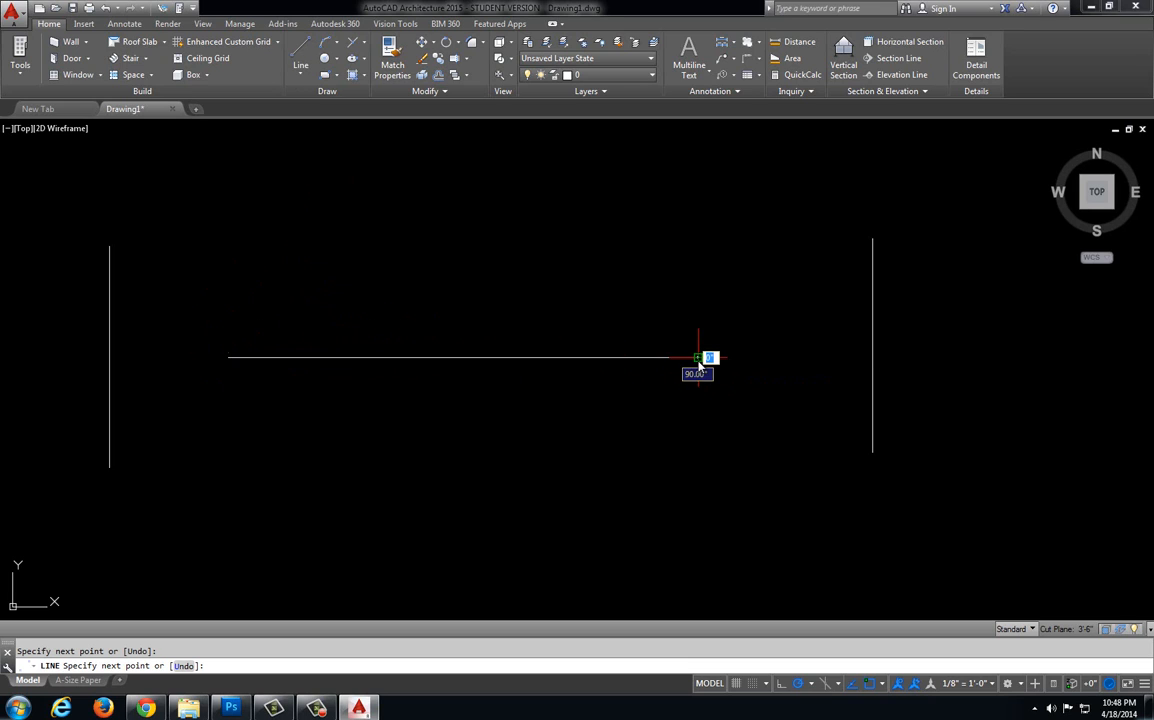
left_click(698, 357)
key("Escape")
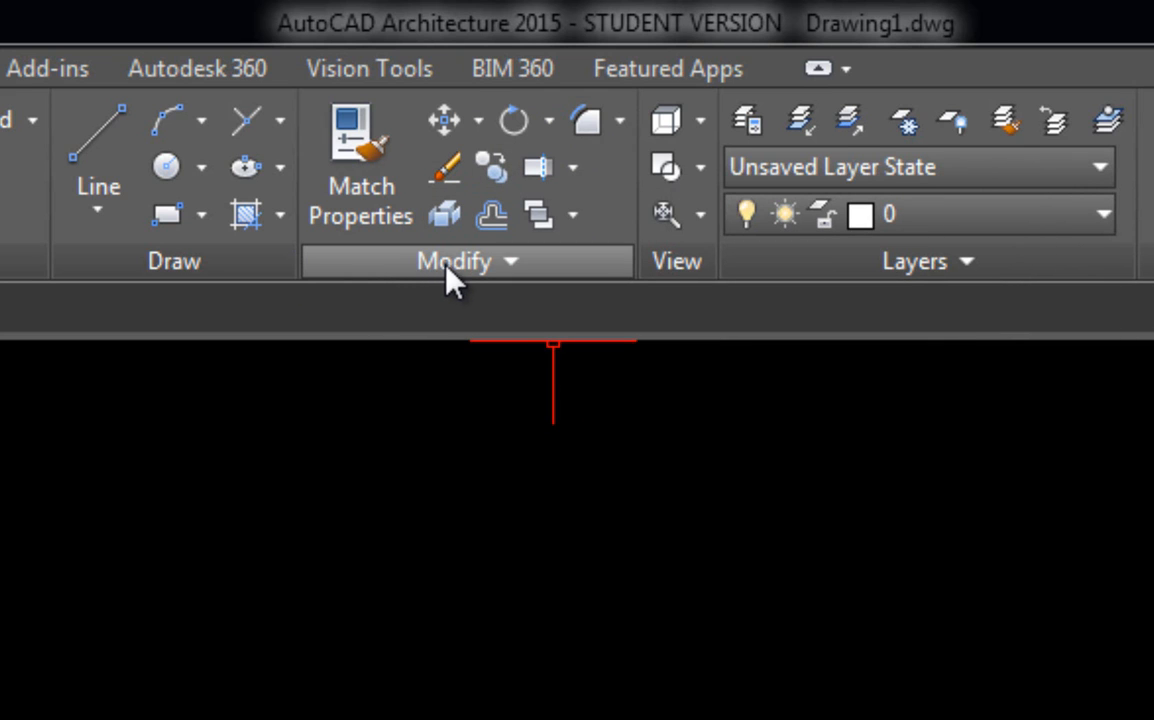
left_click(512, 264)
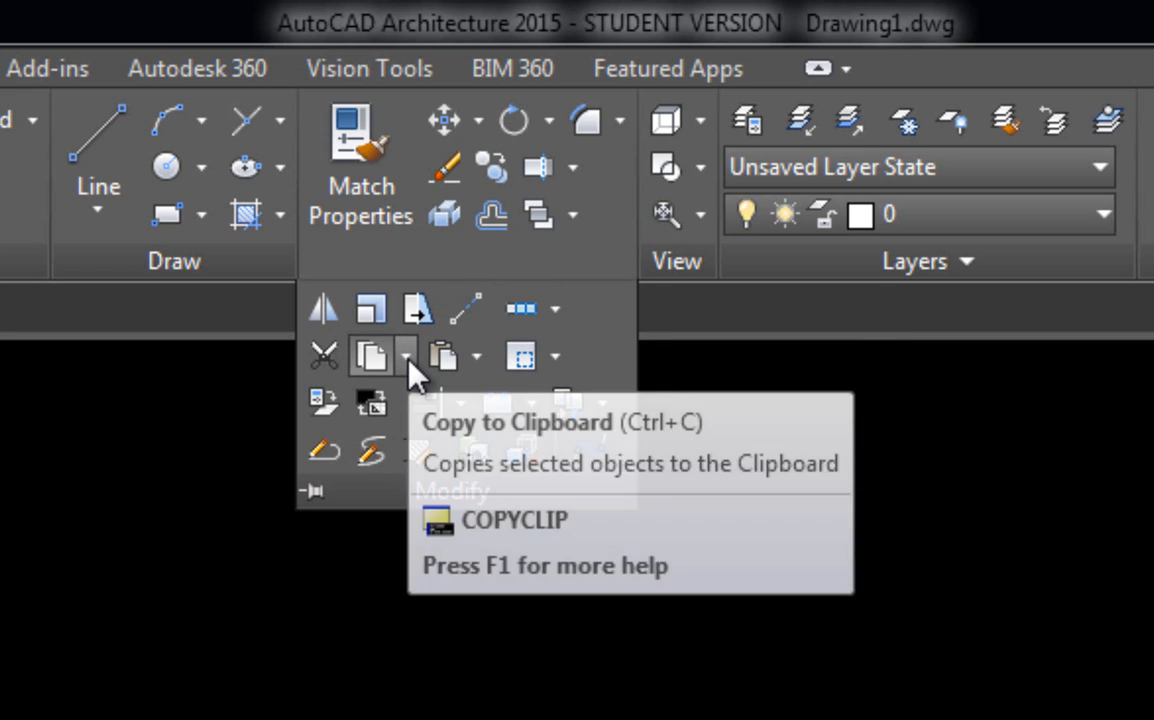
left_click(406, 358)
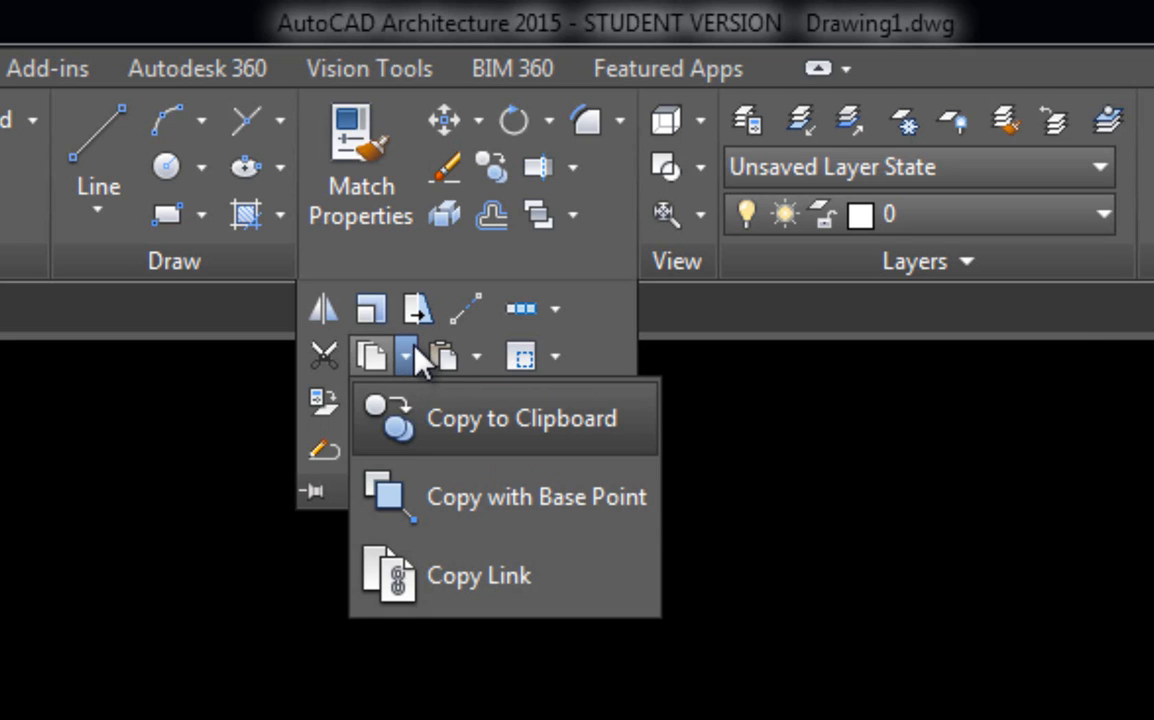
left_click(589, 256)
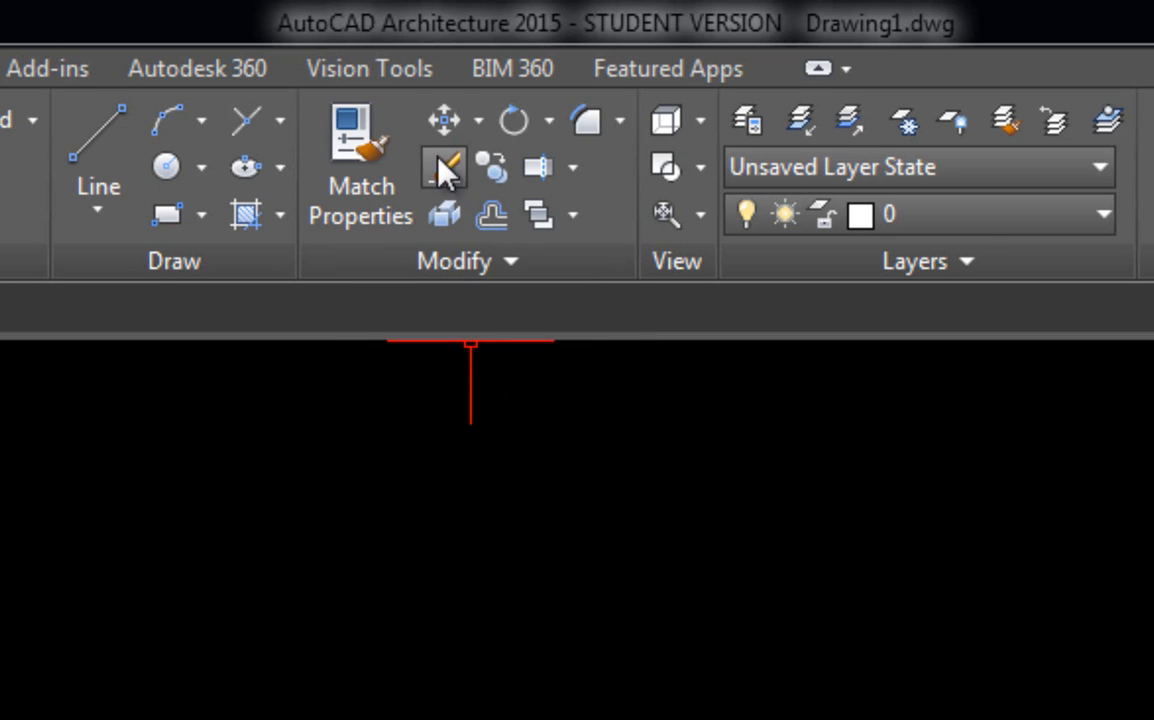
left_click(572, 170)
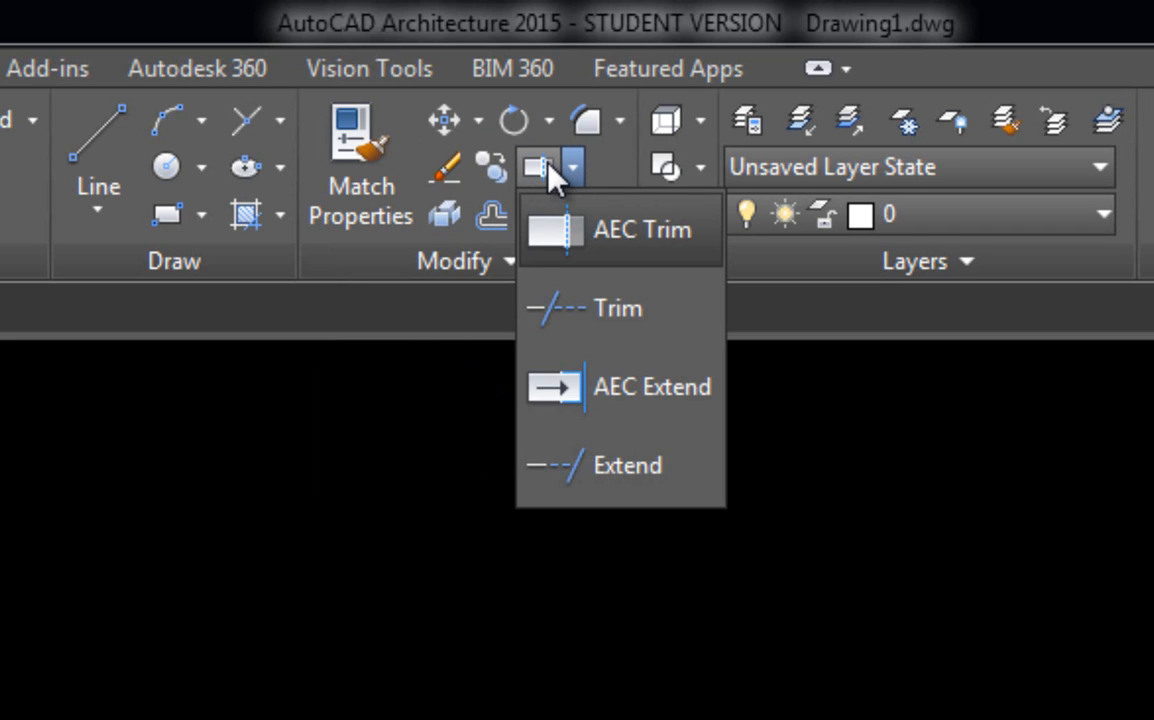
left_click(580, 176)
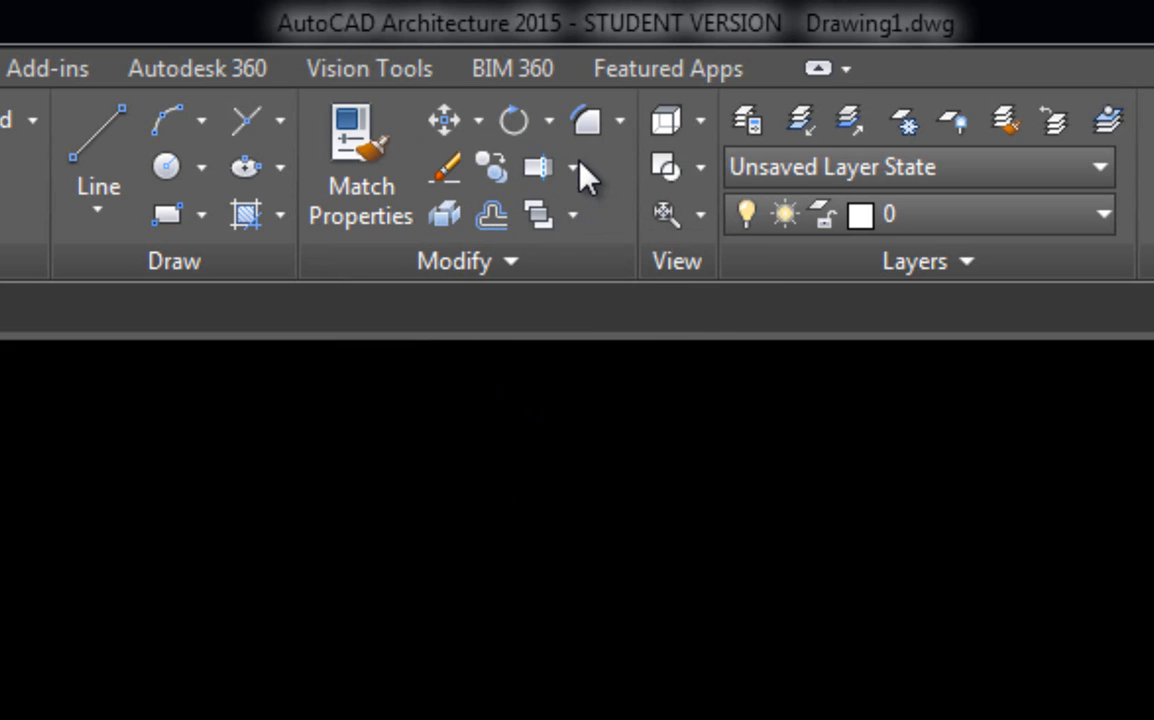
Extend both ends of the horizontal line to meet the two vertical lines, using all objects as boundary edges
left_click(572, 168)
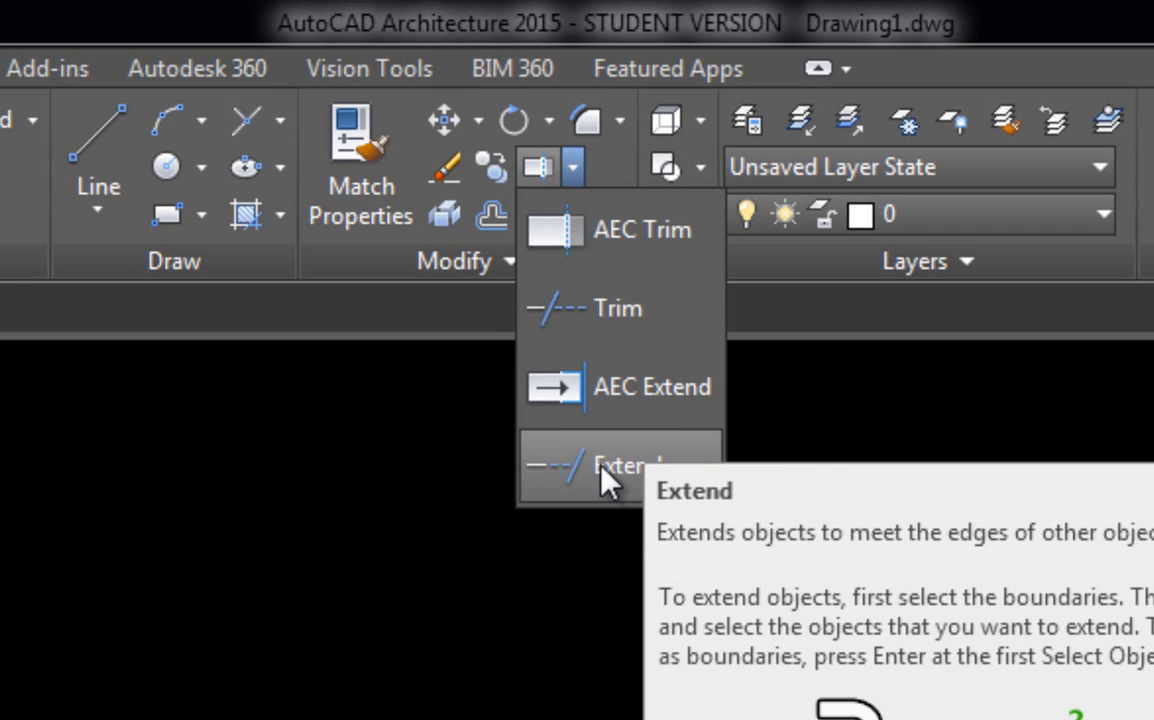
left_click(607, 480)
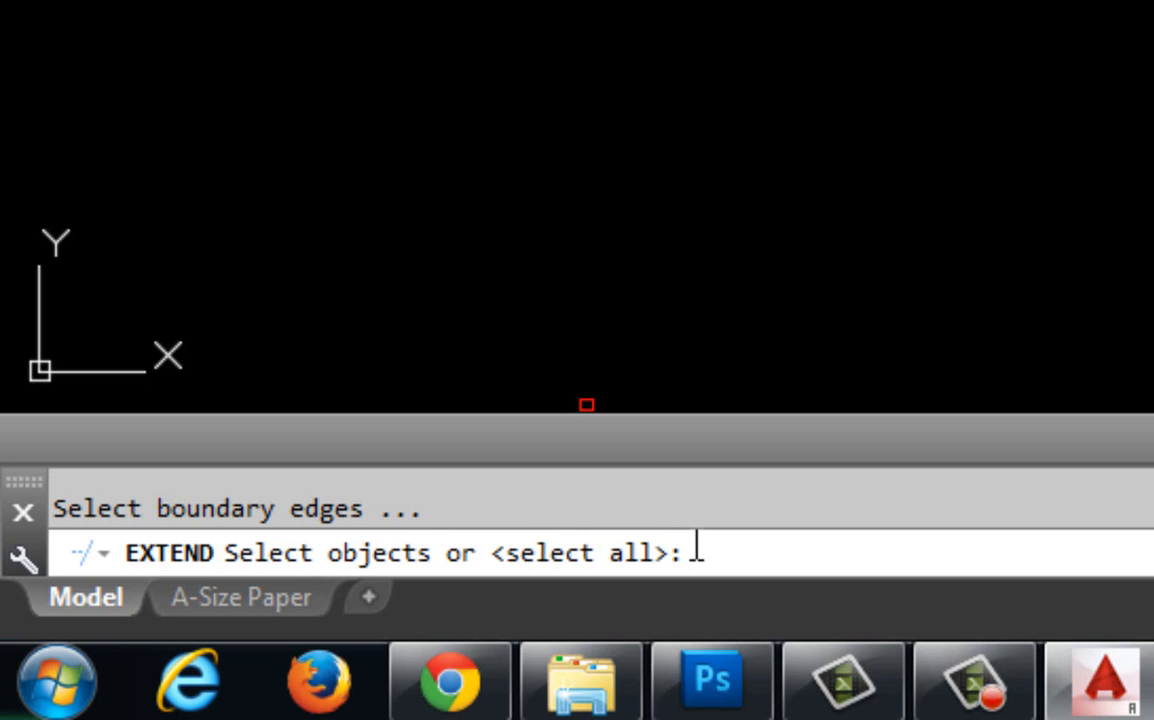
key("Return")
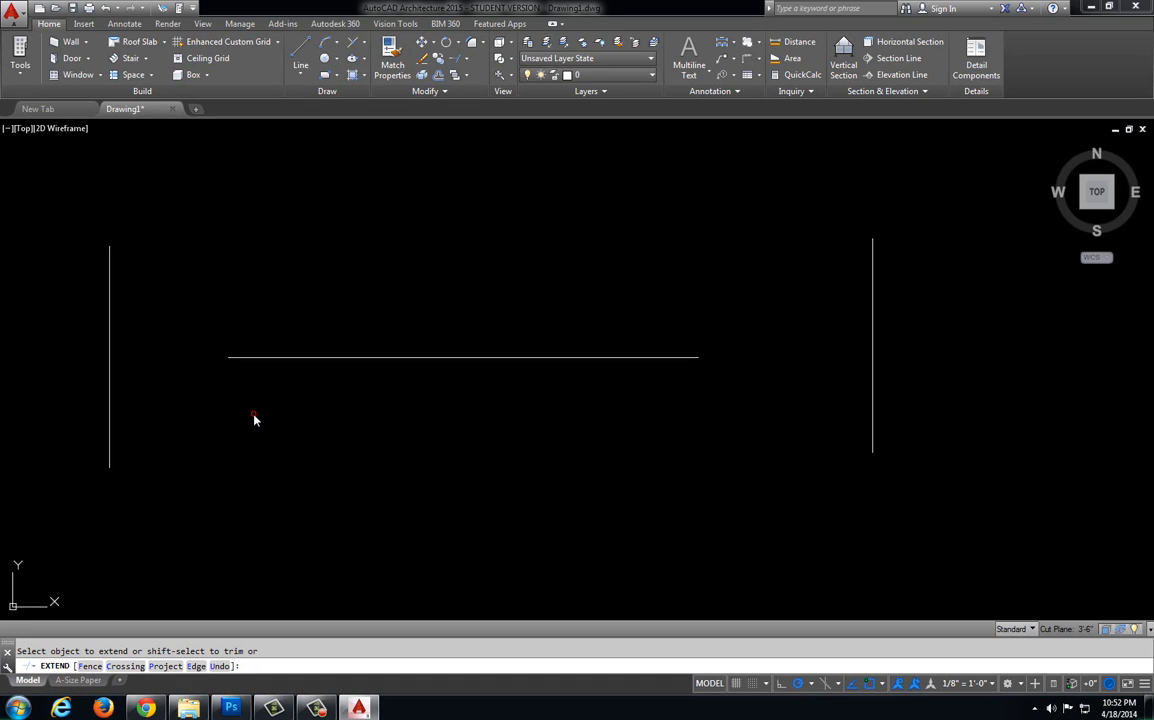
left_click(242, 359)
left_click(688, 360)
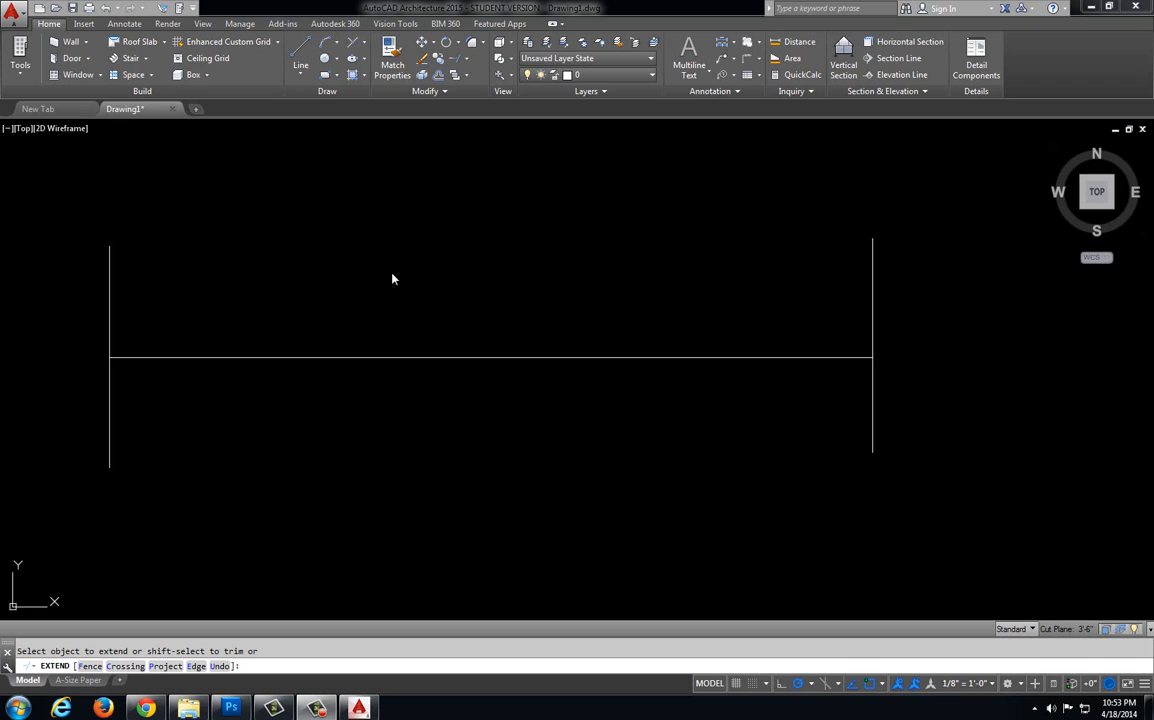
left_click(466, 62)
left_click(473, 164)
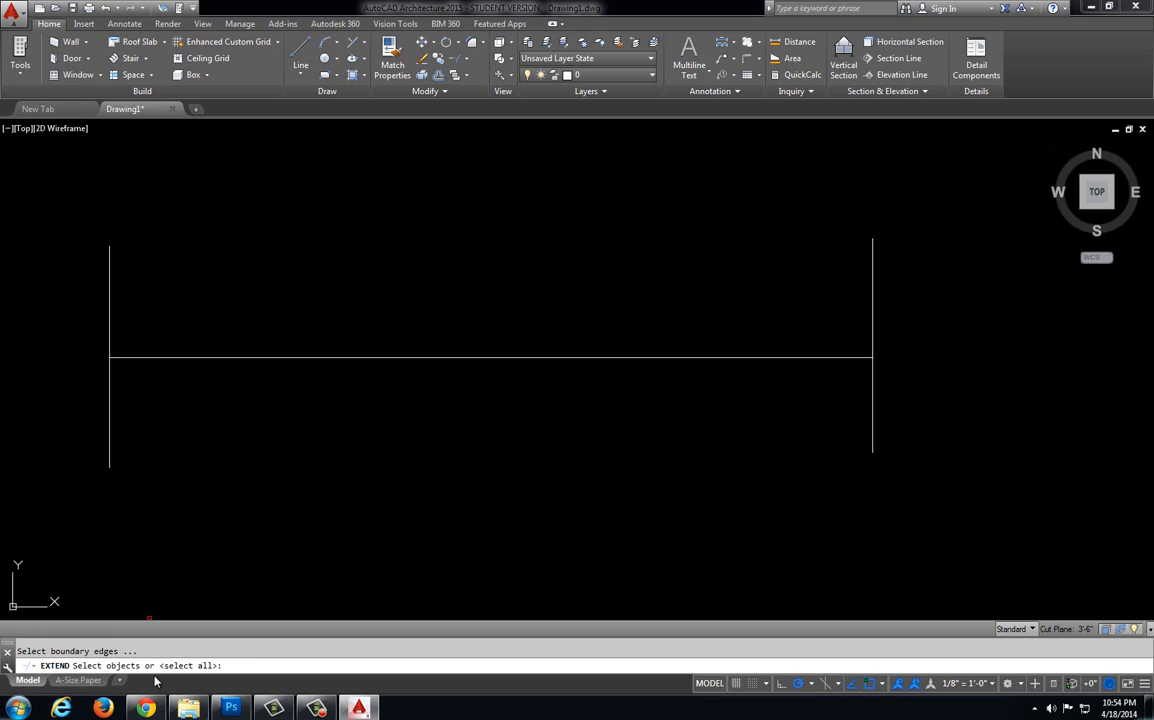
key("Return")
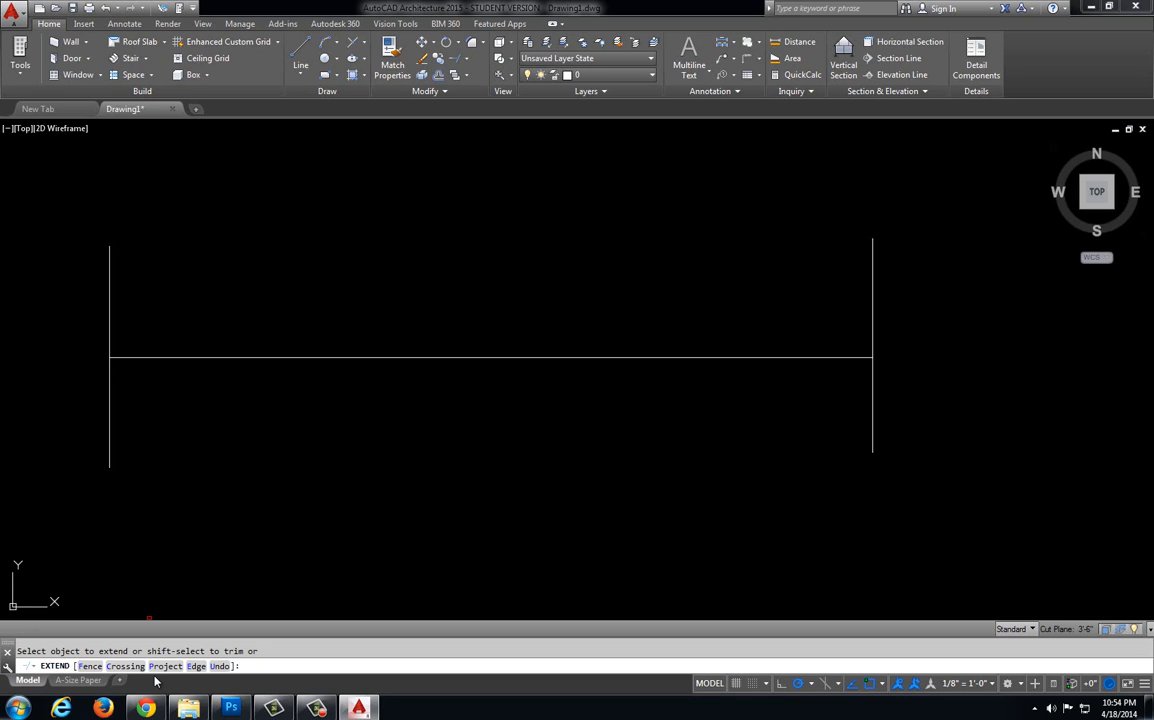
key("Escape")
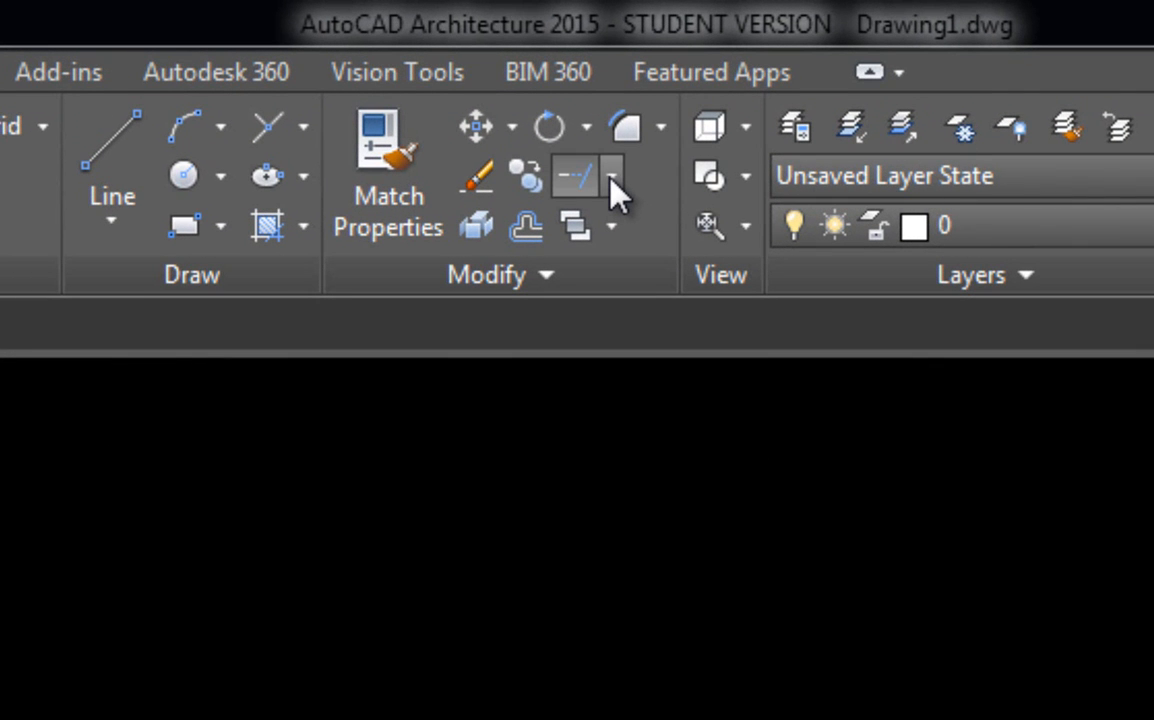
Trim the left vertical line below the horizontal line and the right vertical line above it, using all objects as cutting edges
left_click(611, 180)
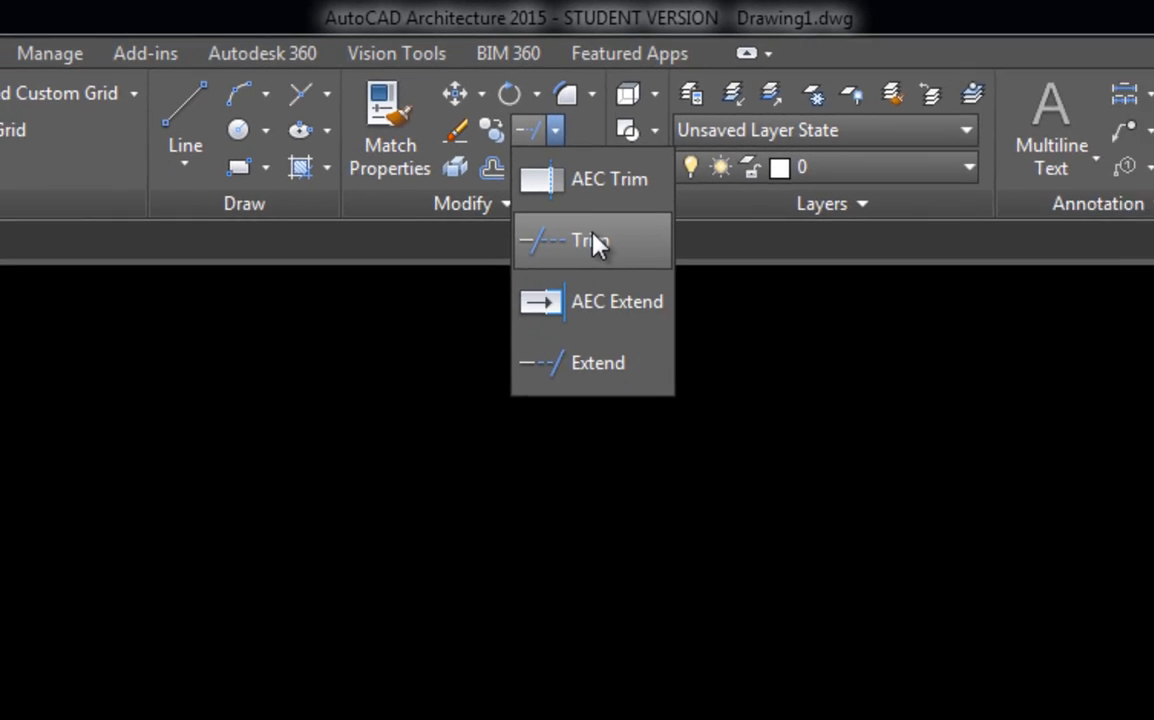
left_click(594, 244)
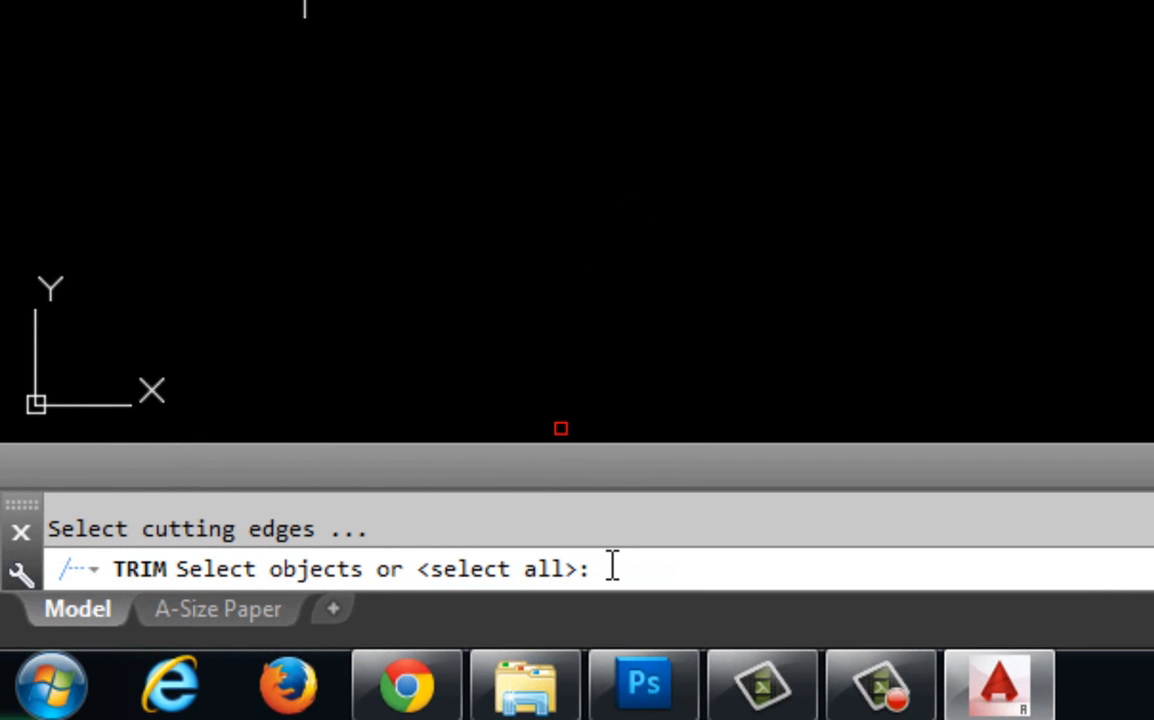
key("Return")
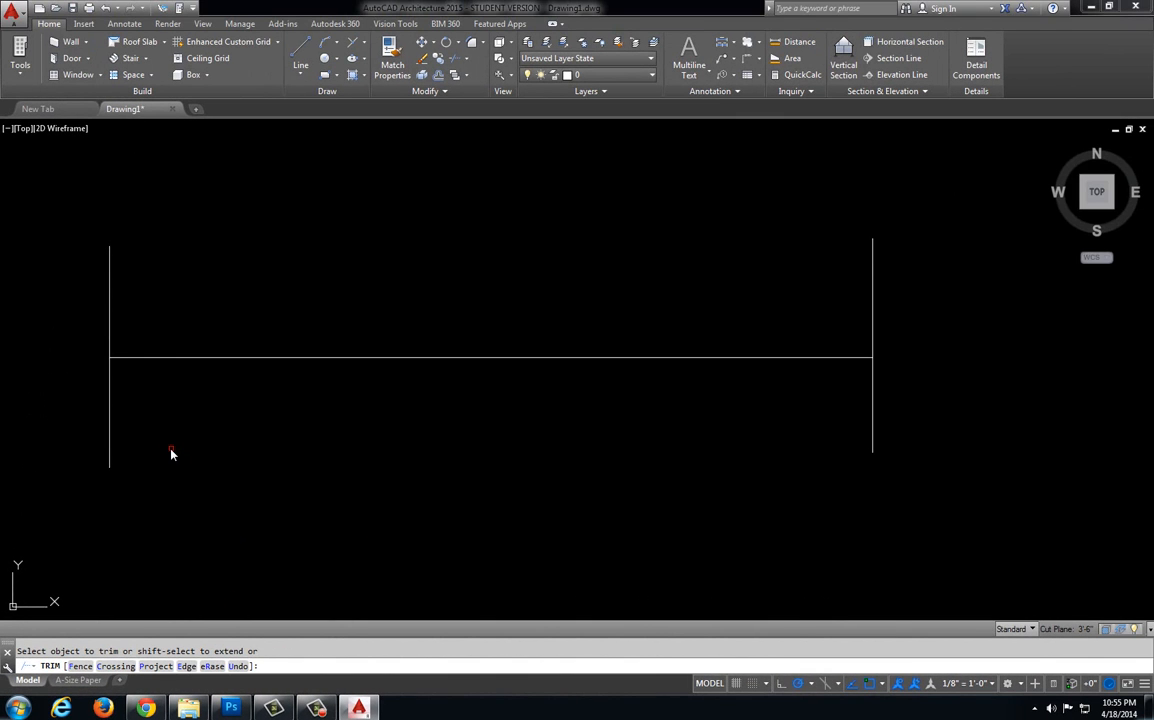
left_click(110, 424)
left_click(873, 310)
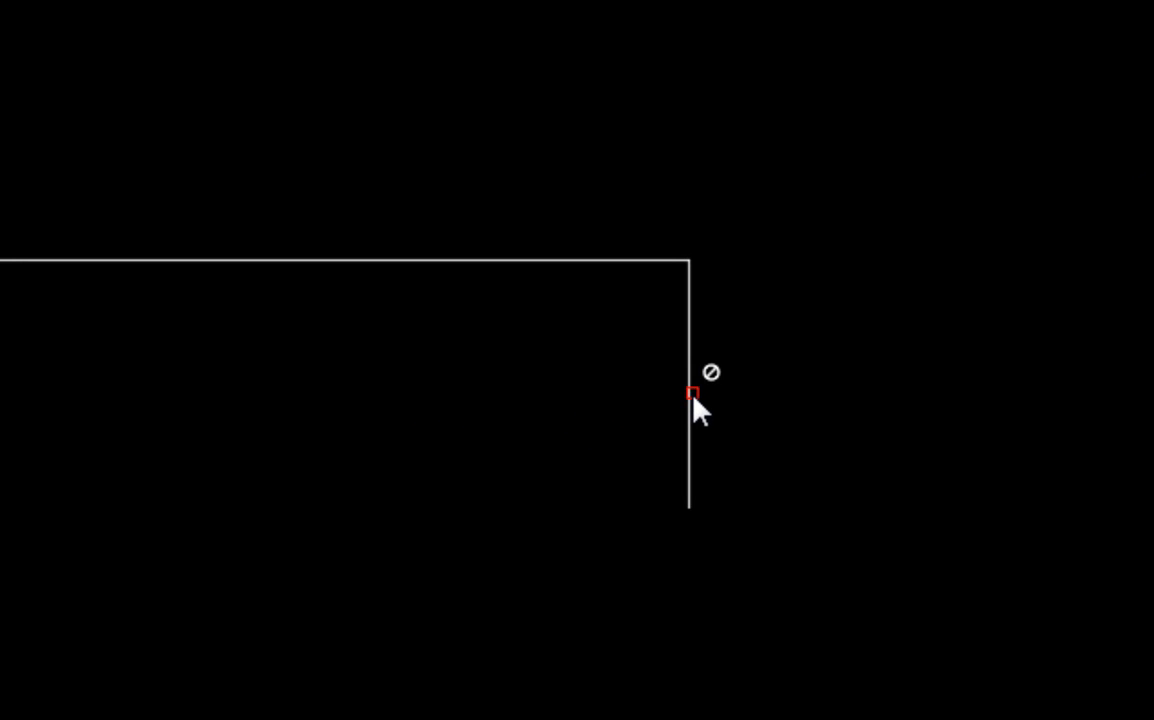
Delete the leftover right vertical segment, the horizontal line and the left vertical segment to clear the drawing
left_click(682, 405)
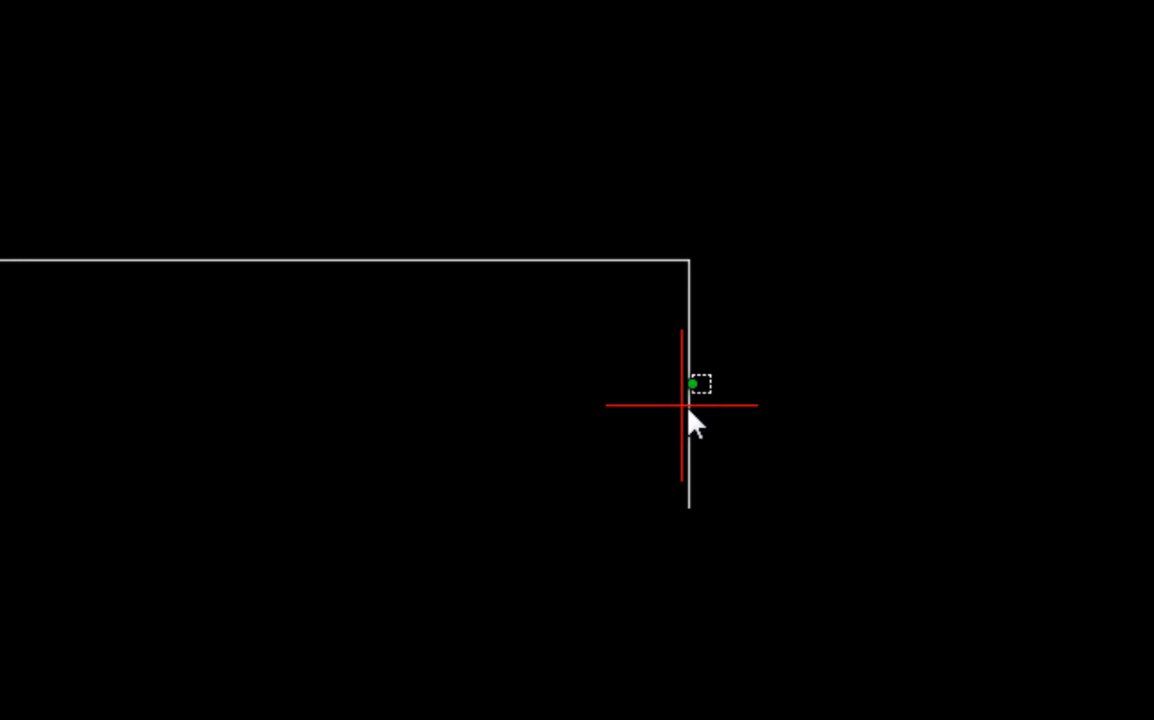
left_click(689, 408)
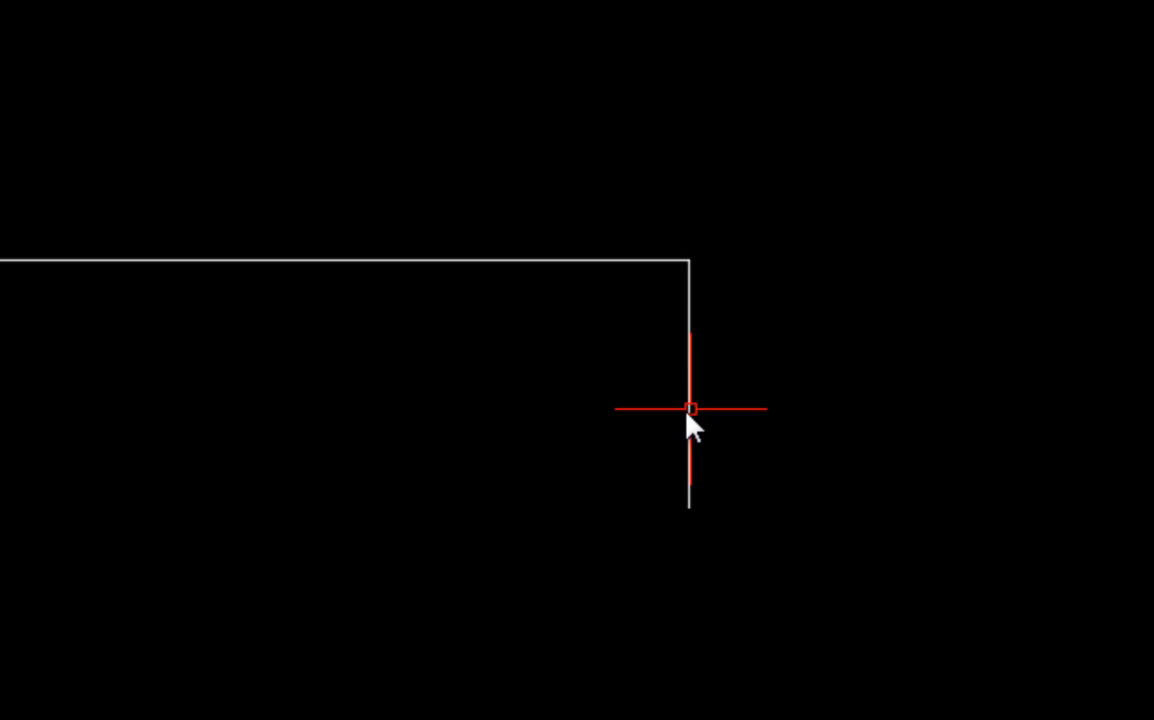
left_click(689, 397)
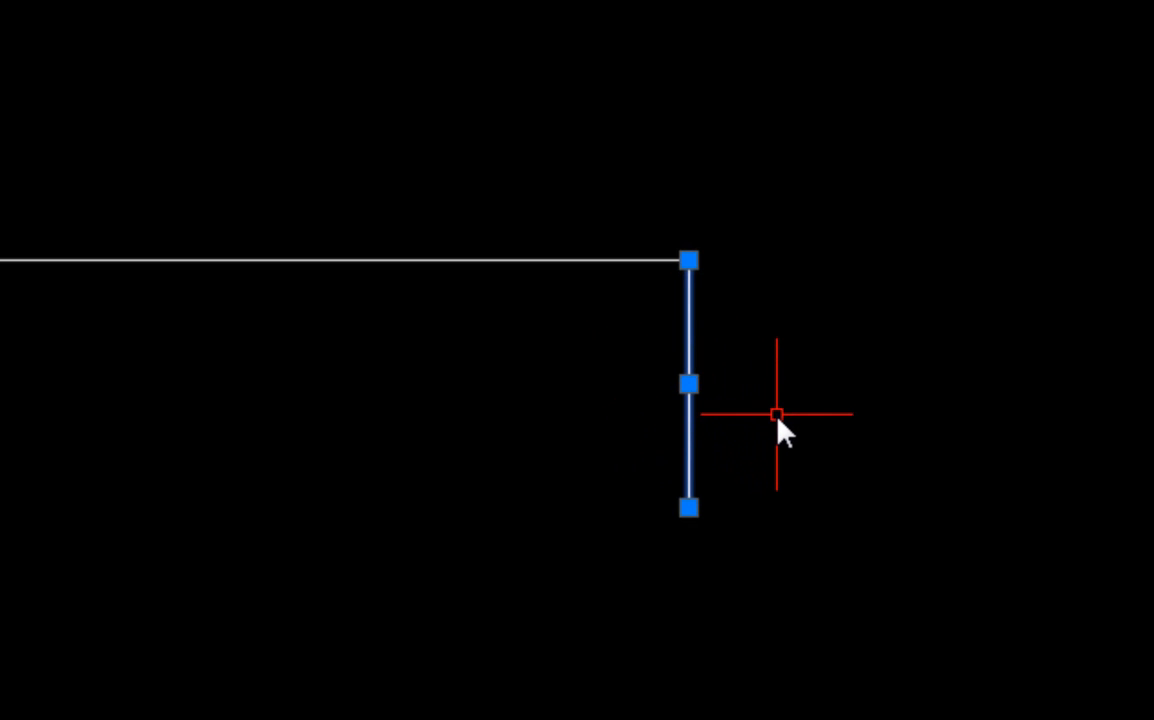
key("Delete")
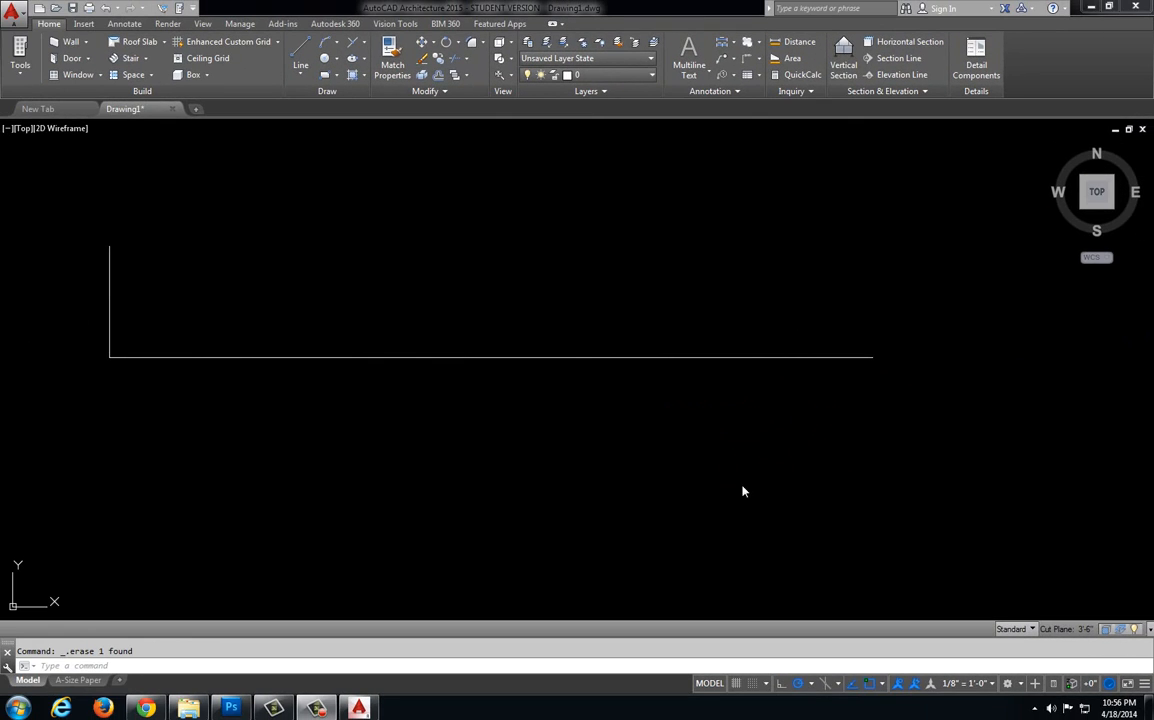
left_click(543, 357)
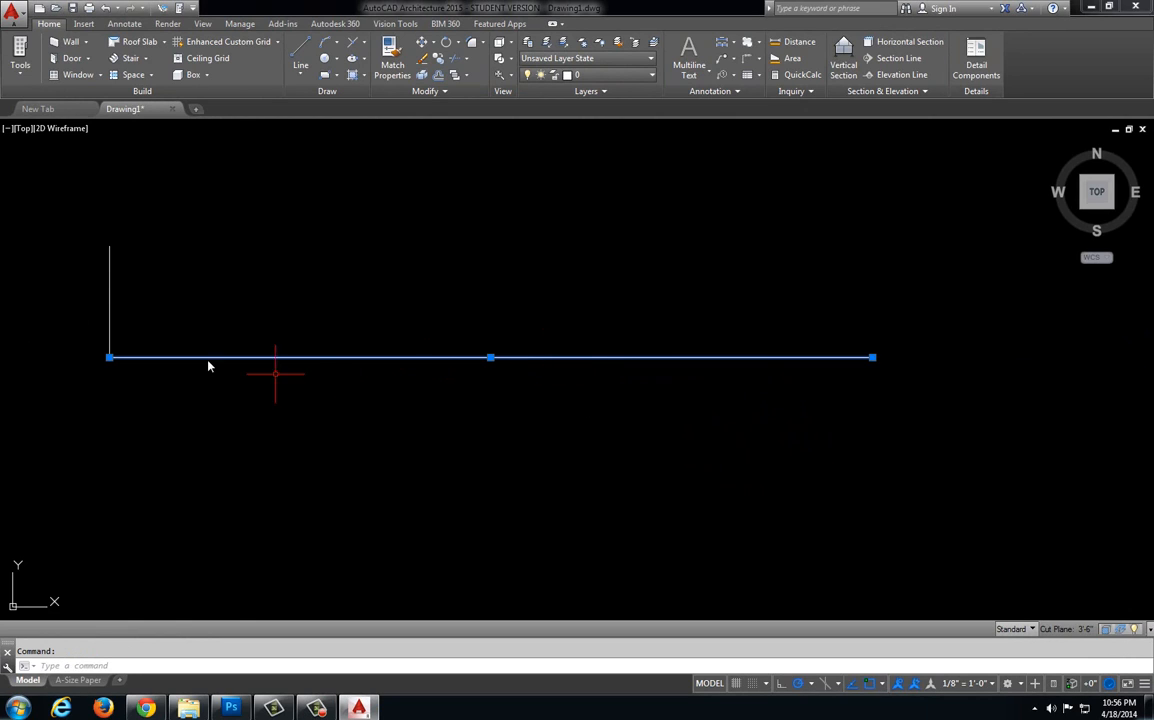
left_click(109, 322)
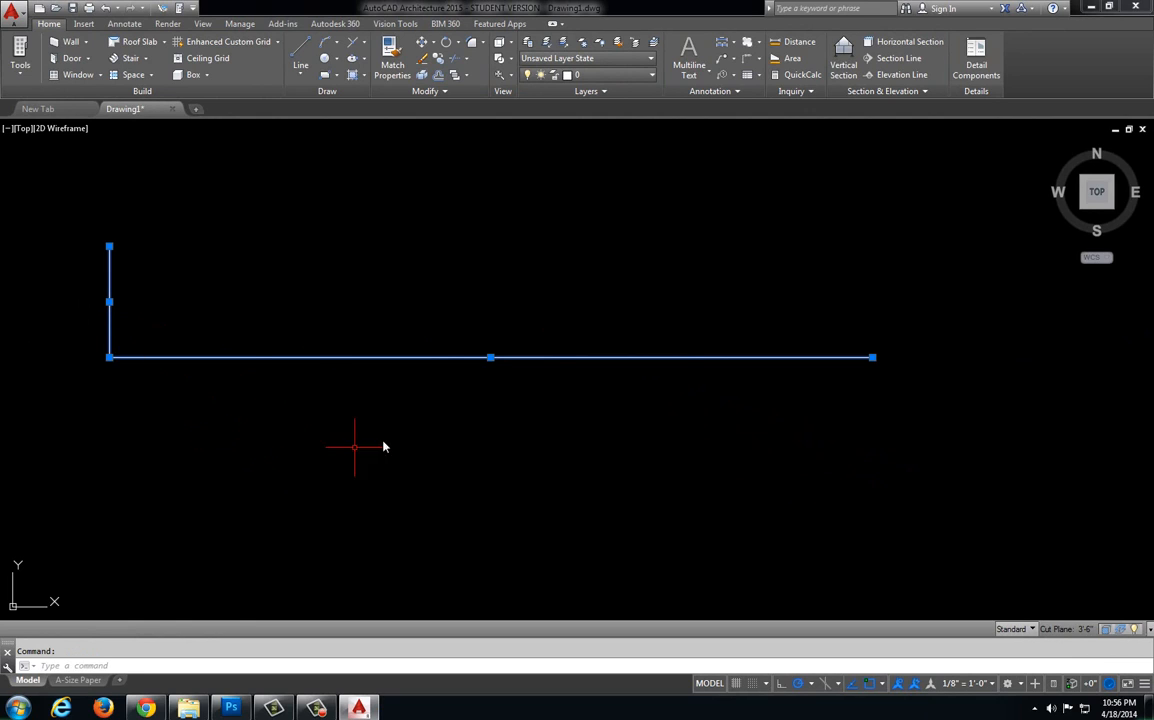
key("Delete")
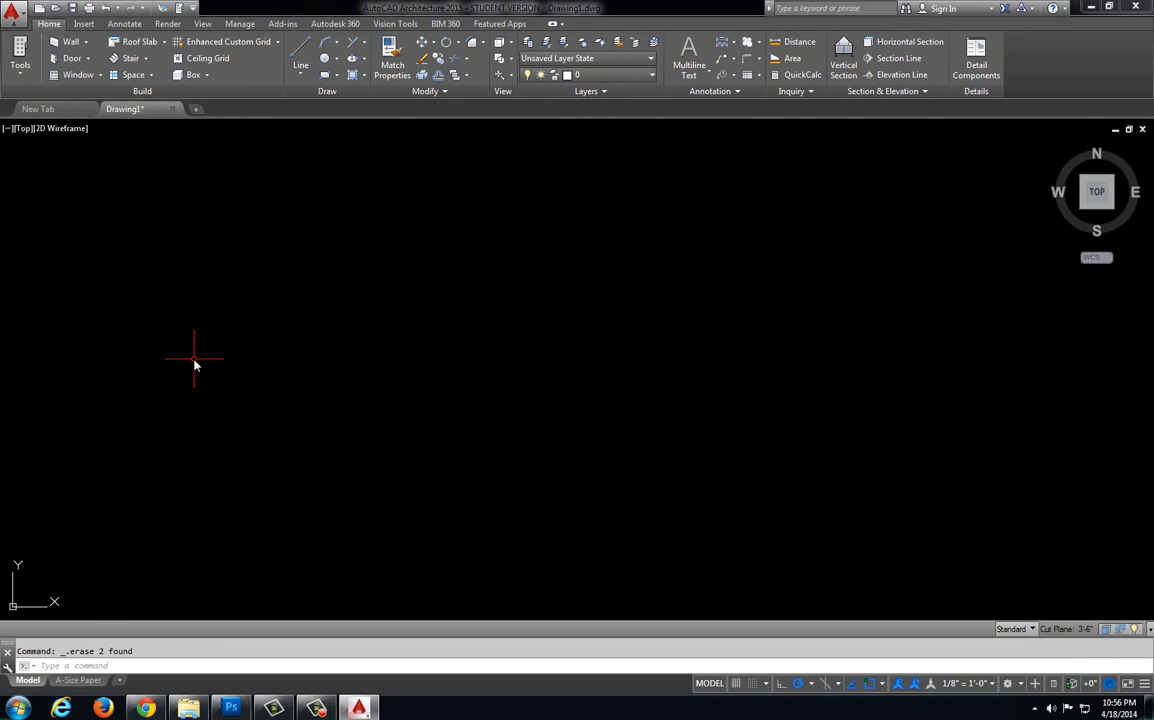
Draw a single vertical line downward in the empty drawing area with the Line command
left_click(303, 53)
left_click(360, 210)
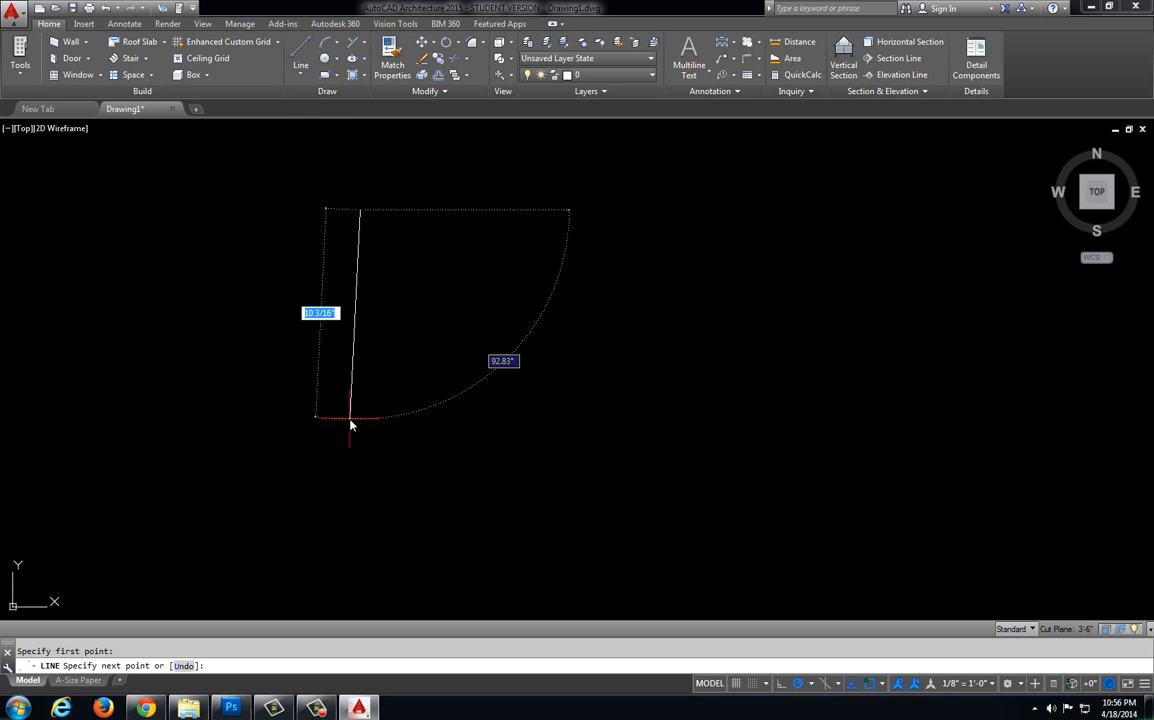
left_click(361, 516)
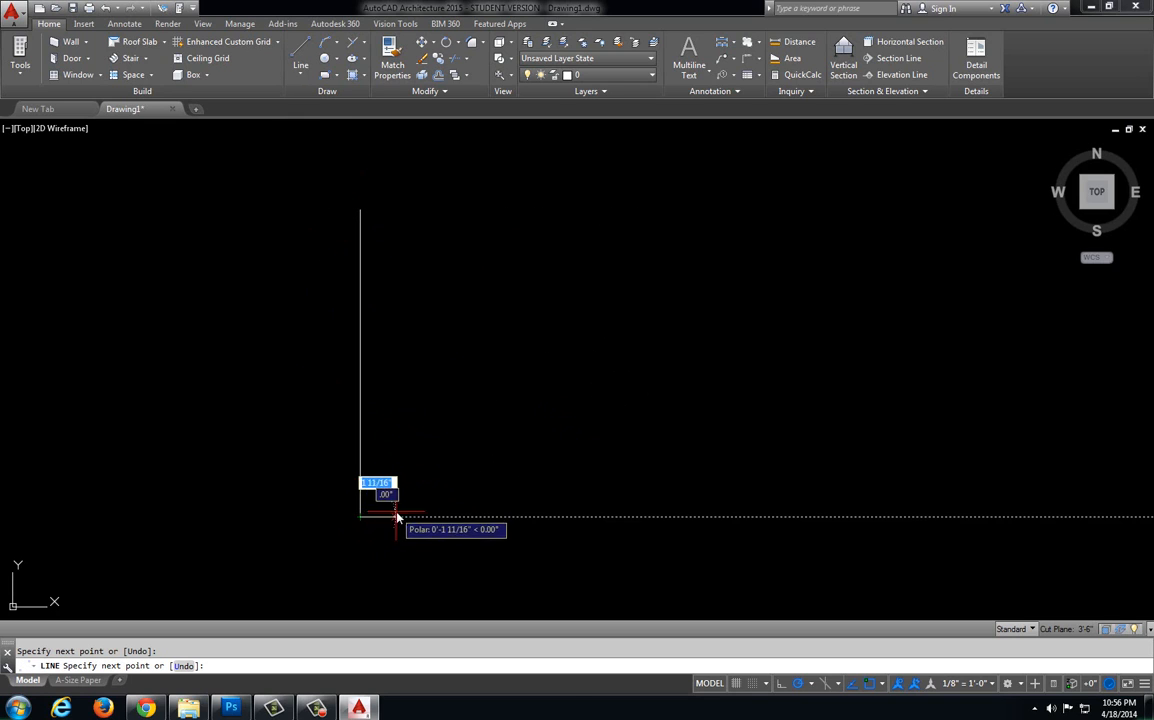
key("Return")
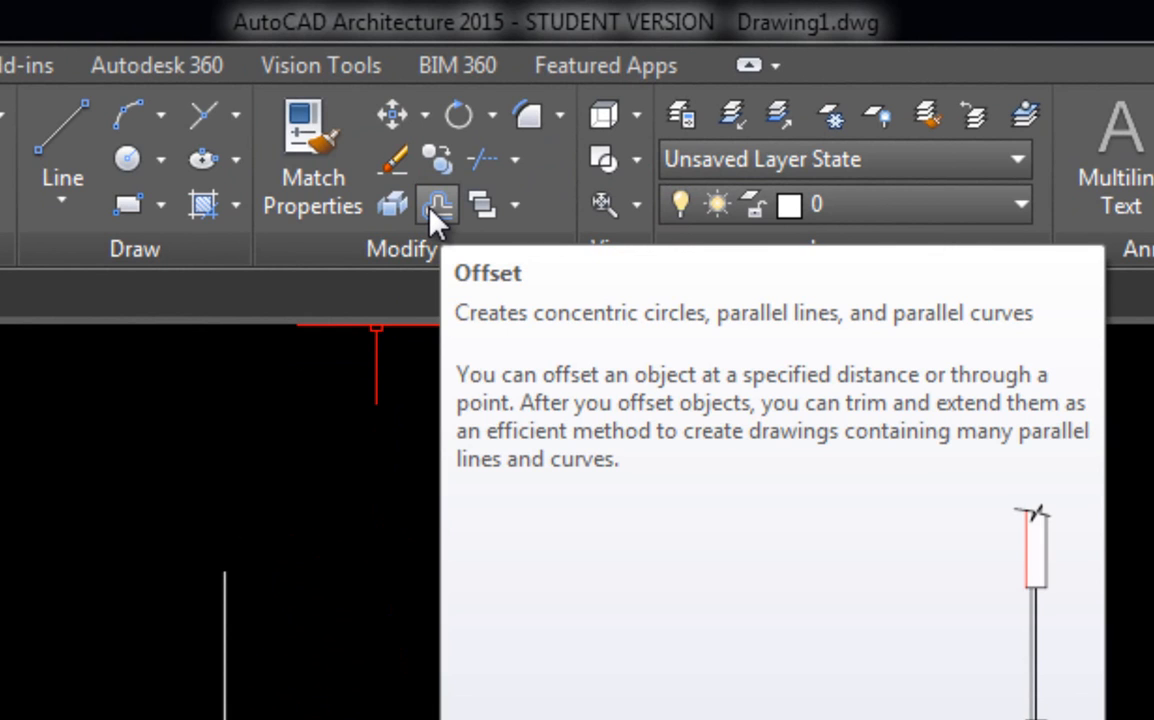
Offset the vertical line 1" to its right side, then end the Offset command
left_click(432, 210)
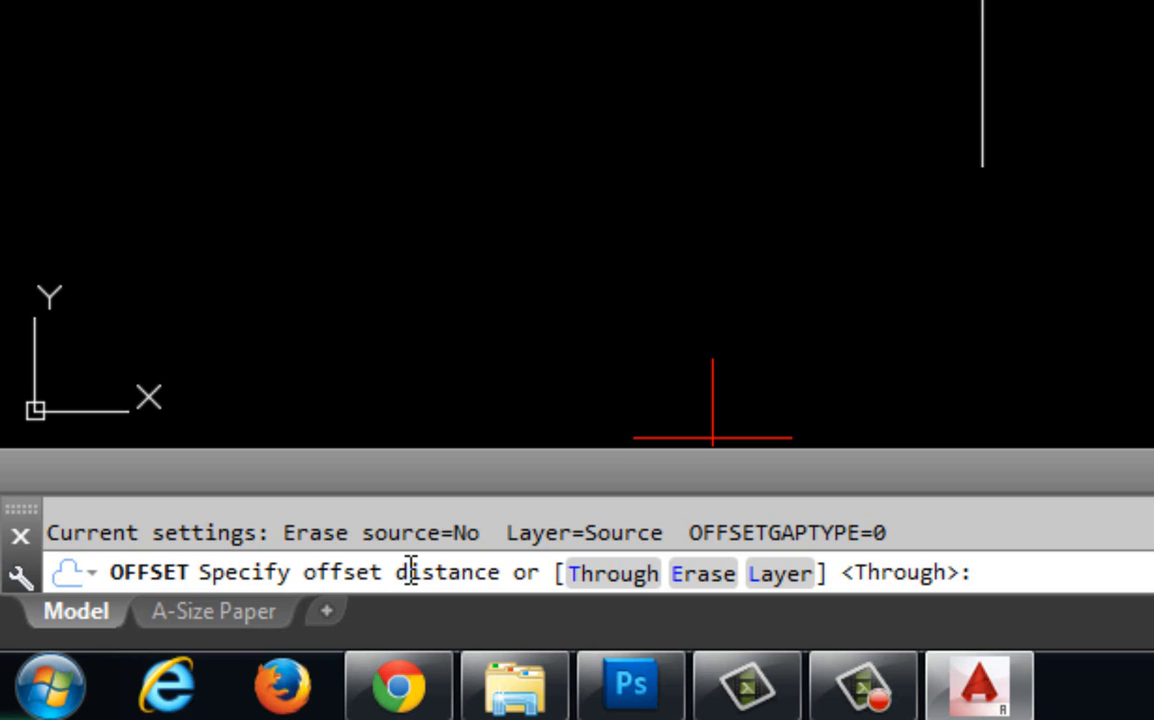
type("1")
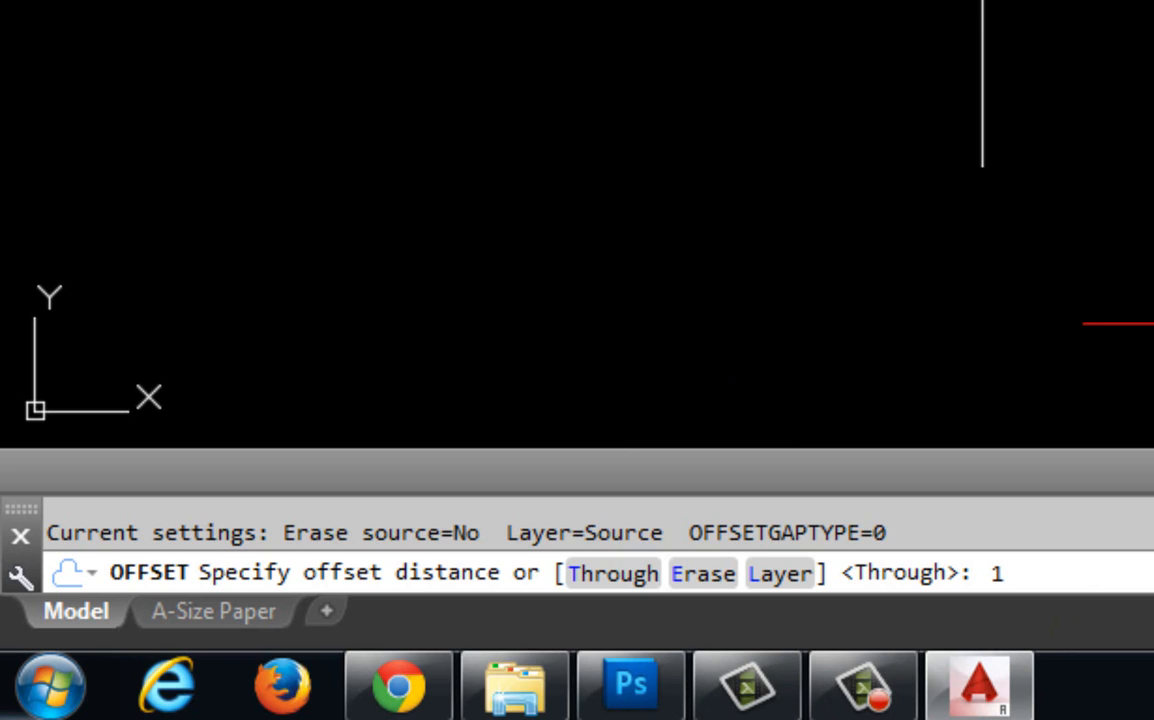
key("Return")
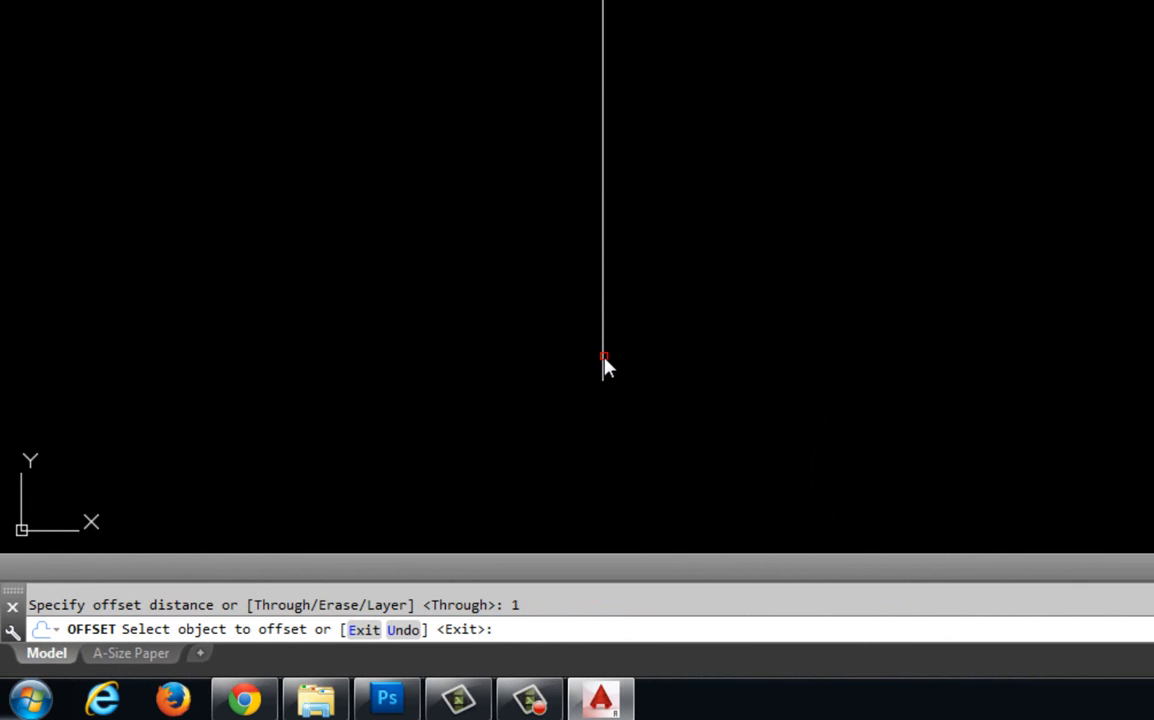
left_click(603, 360)
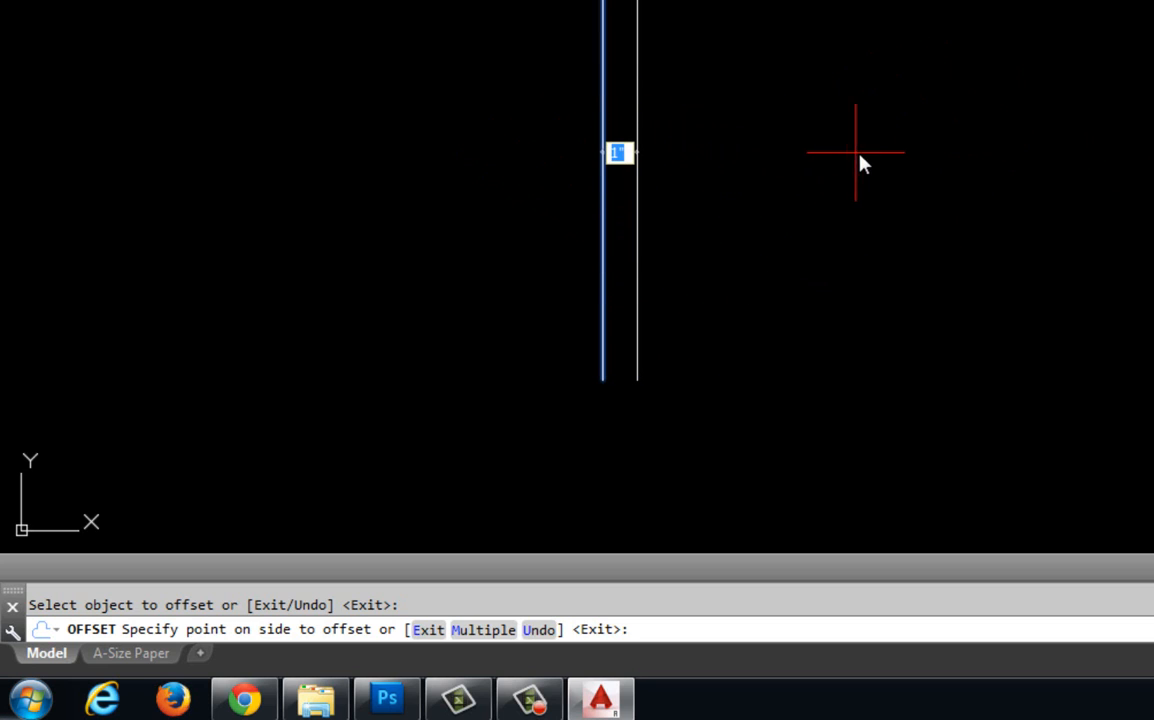
left_click(851, 162)
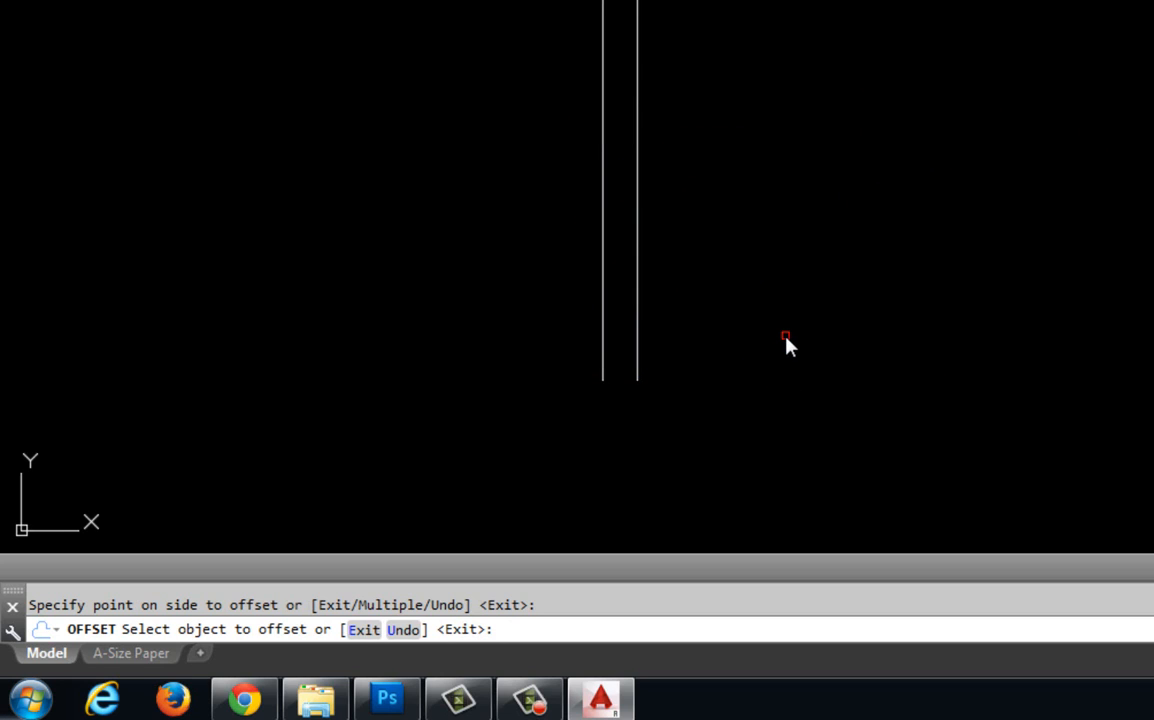
key("Escape")
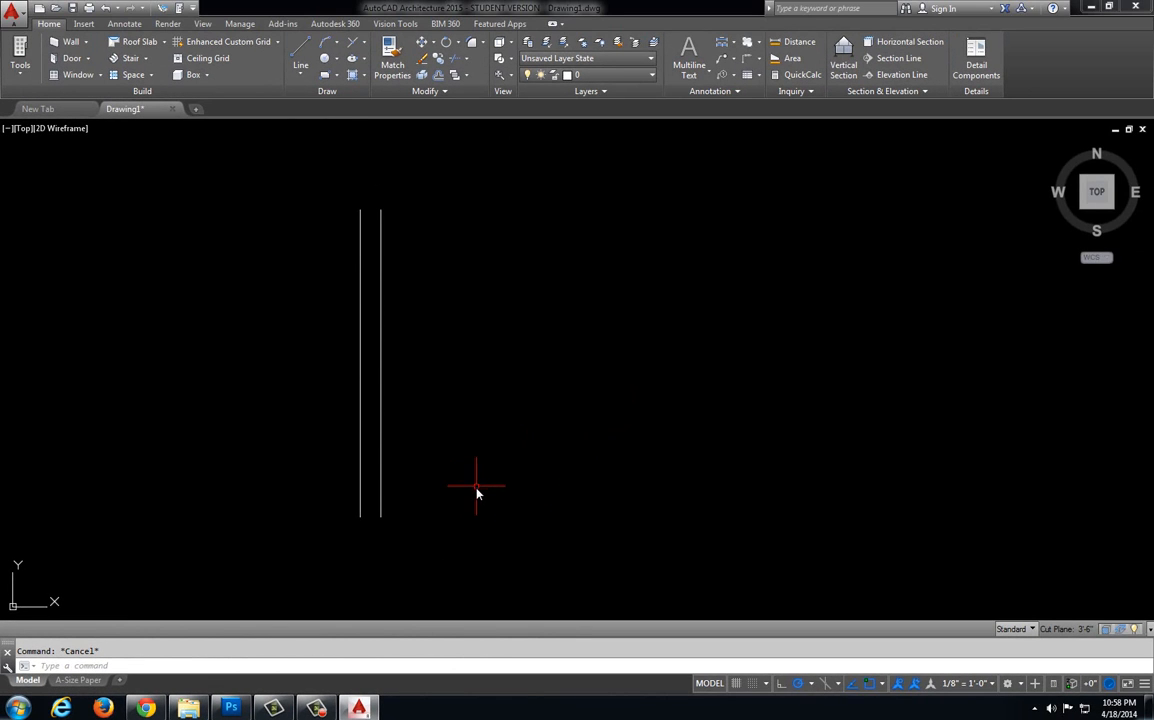
Measure the distance between the lower endpoints of the two parallel vertical lines
left_click(793, 42)
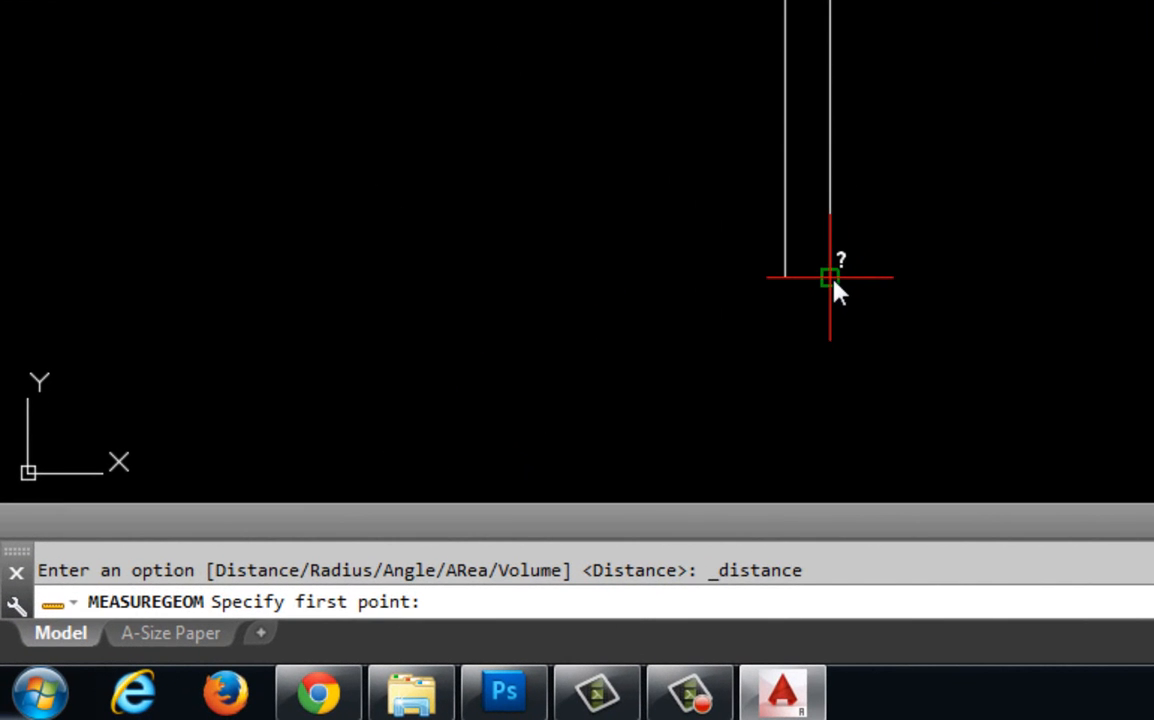
left_click(833, 281)
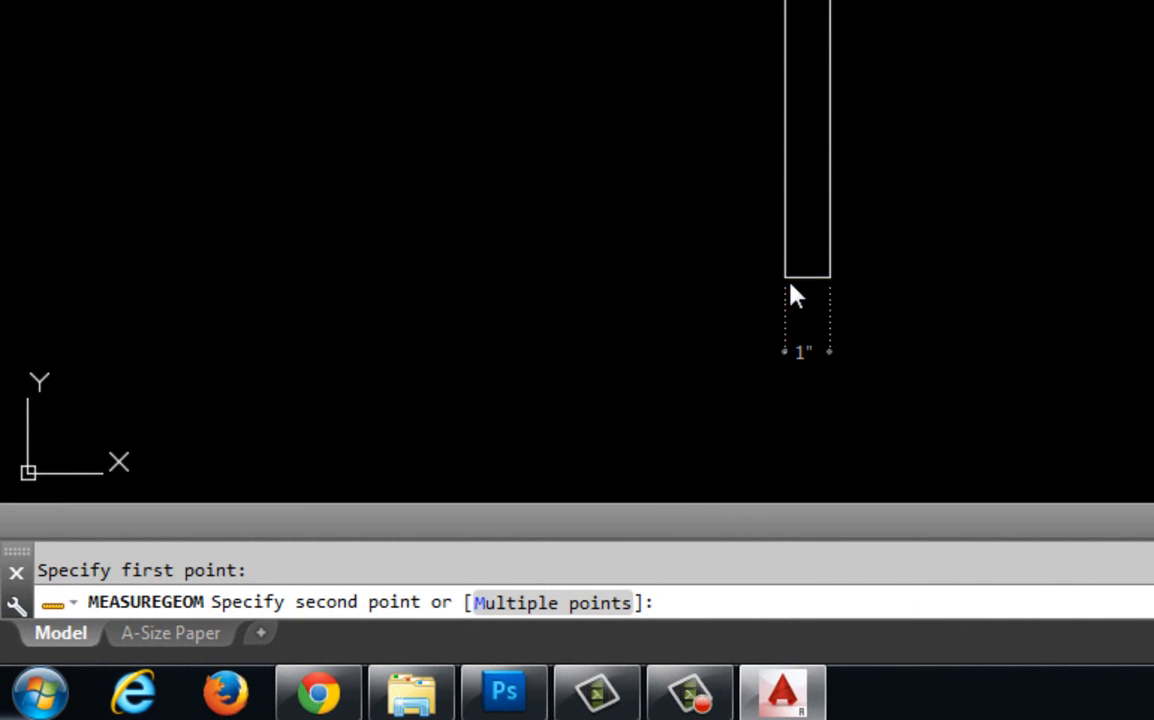
left_click(792, 292)
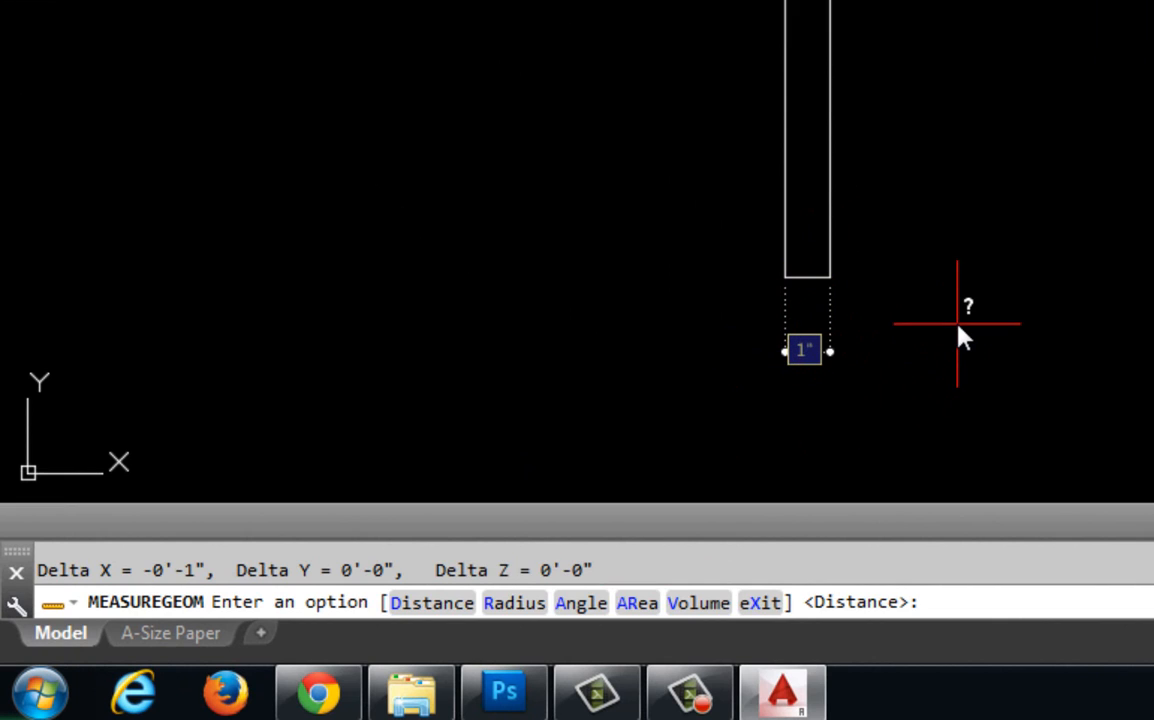
key("Escape")
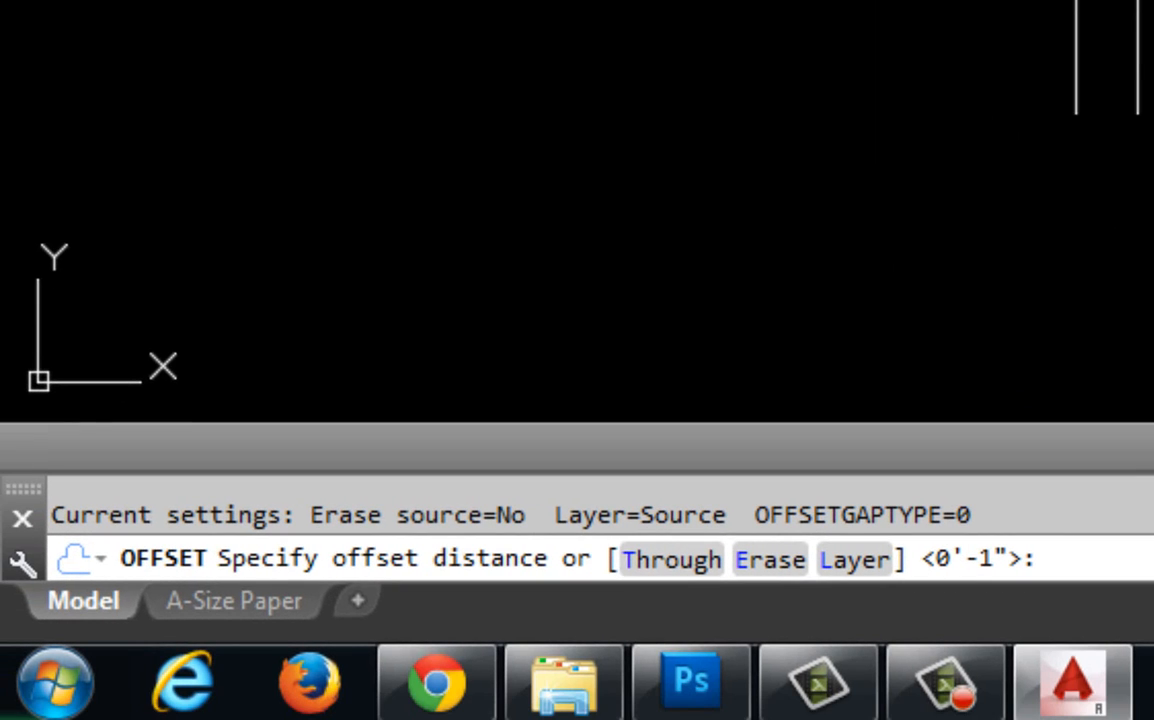
Offset the rightmost vertical line 1" to the right, and offset the resulting line by the same distance again
type("1")
key("Return")
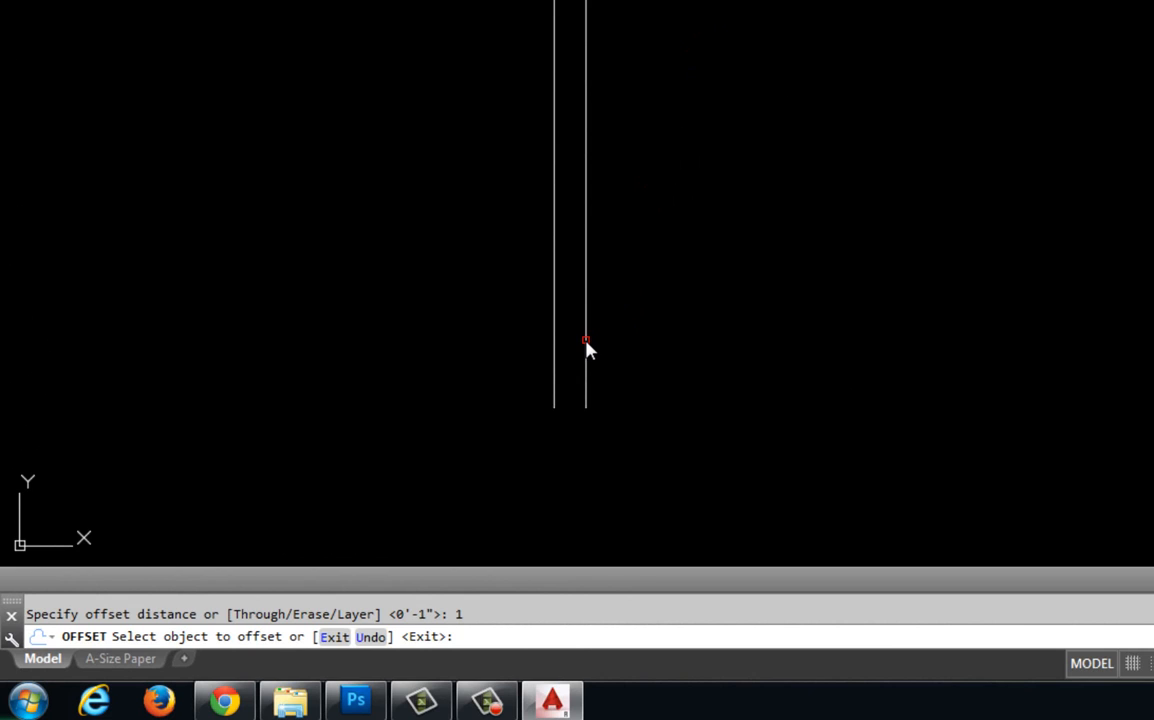
left_click(586, 343)
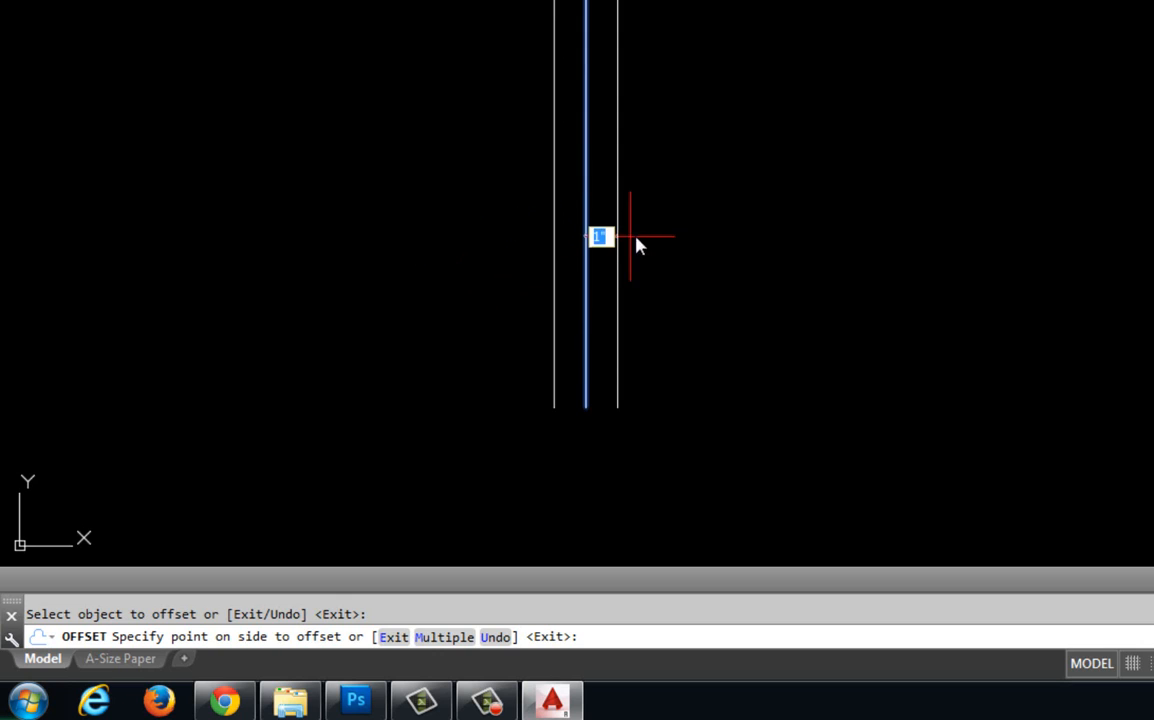
left_click(760, 242)
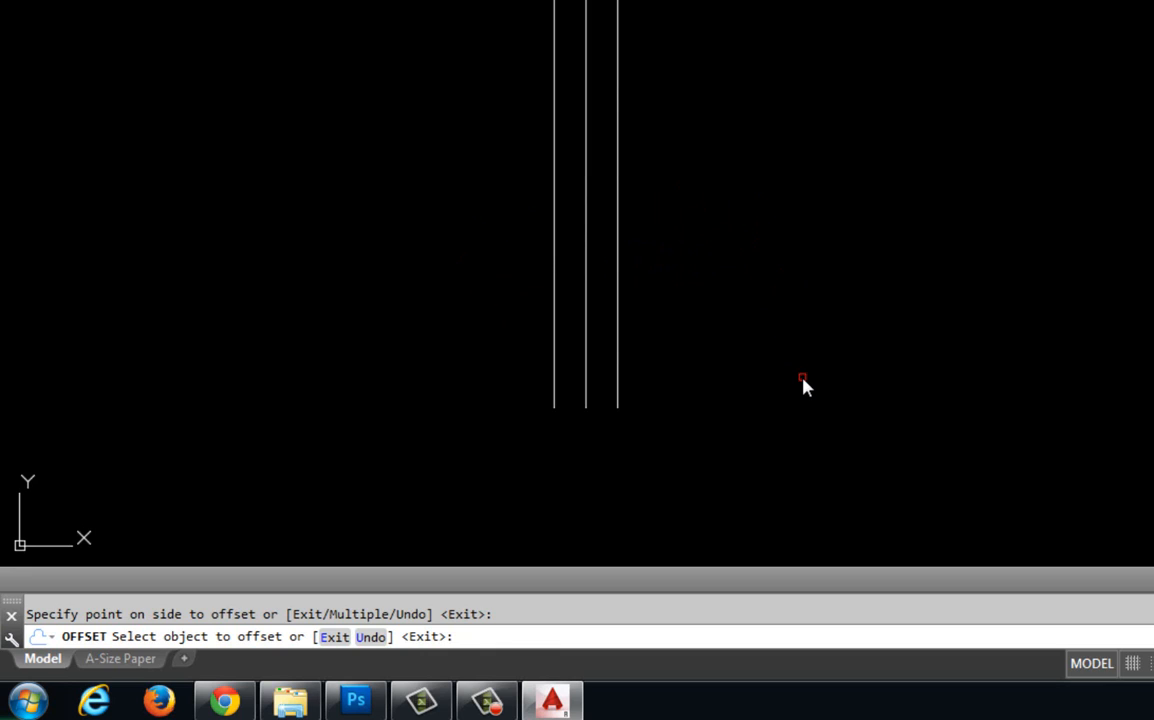
left_click(618, 371)
left_click(743, 347)
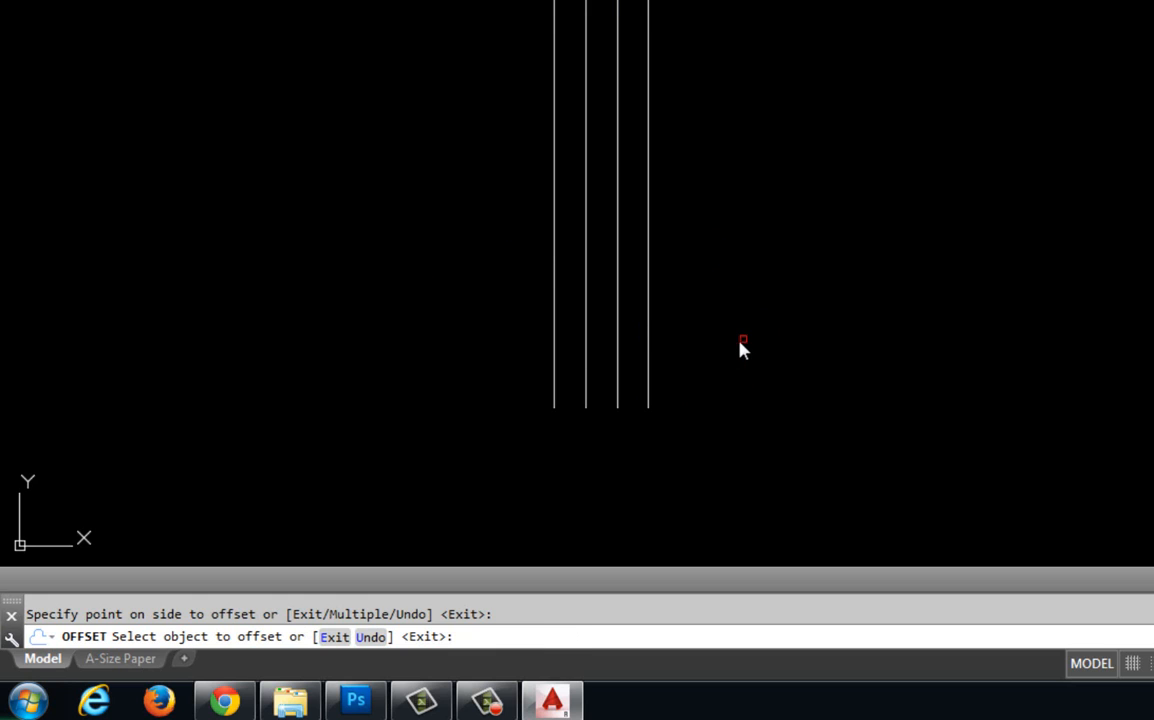
Offset the rightmost vertical line 1" to the right six more times, each from the newest line, then end the Offset command
left_click(649, 368)
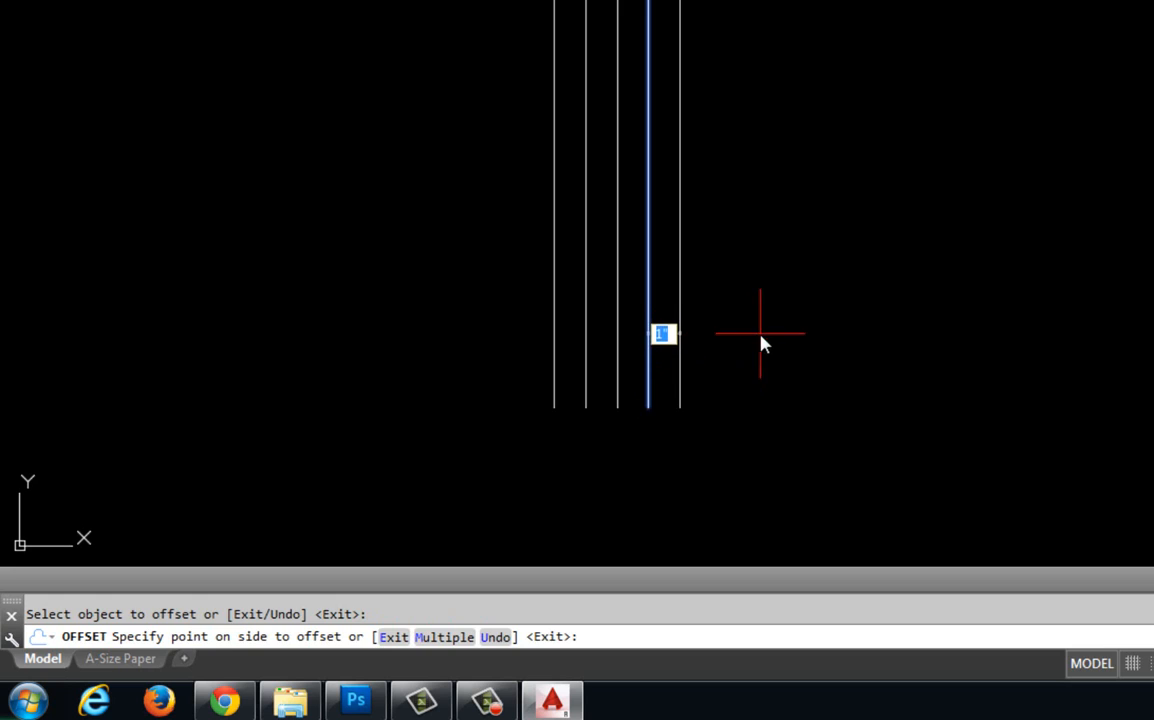
left_click(762, 343)
left_click(681, 362)
left_click(747, 337)
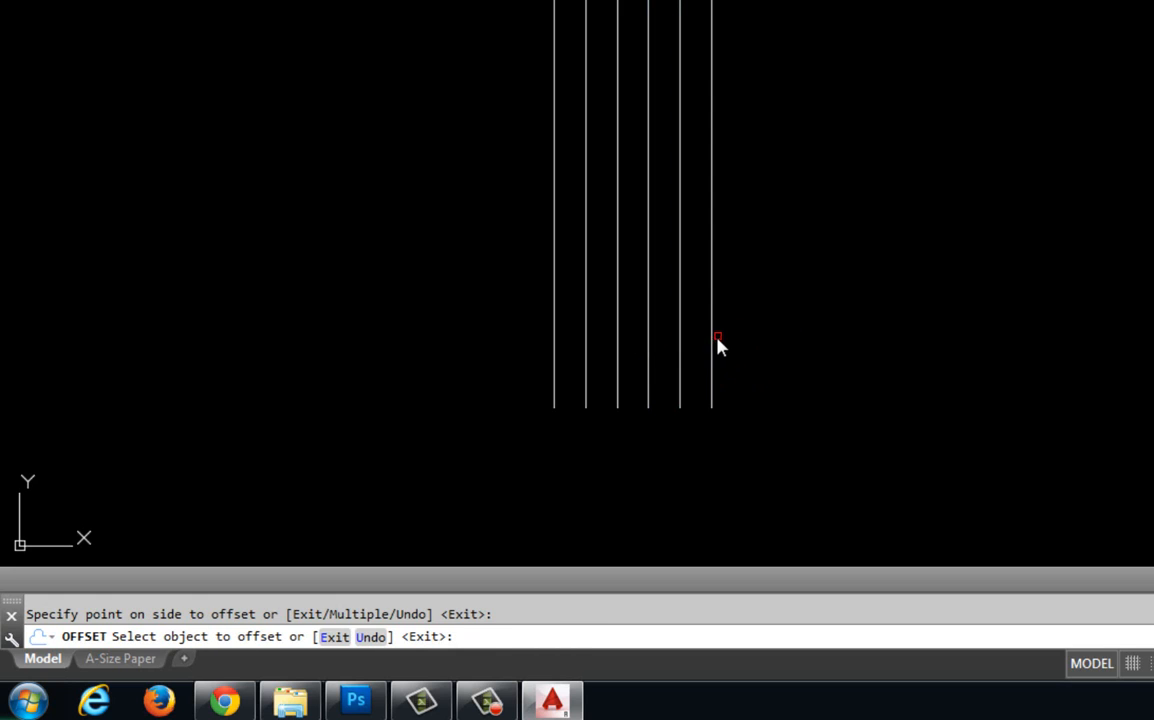
left_click(714, 345)
left_click(786, 338)
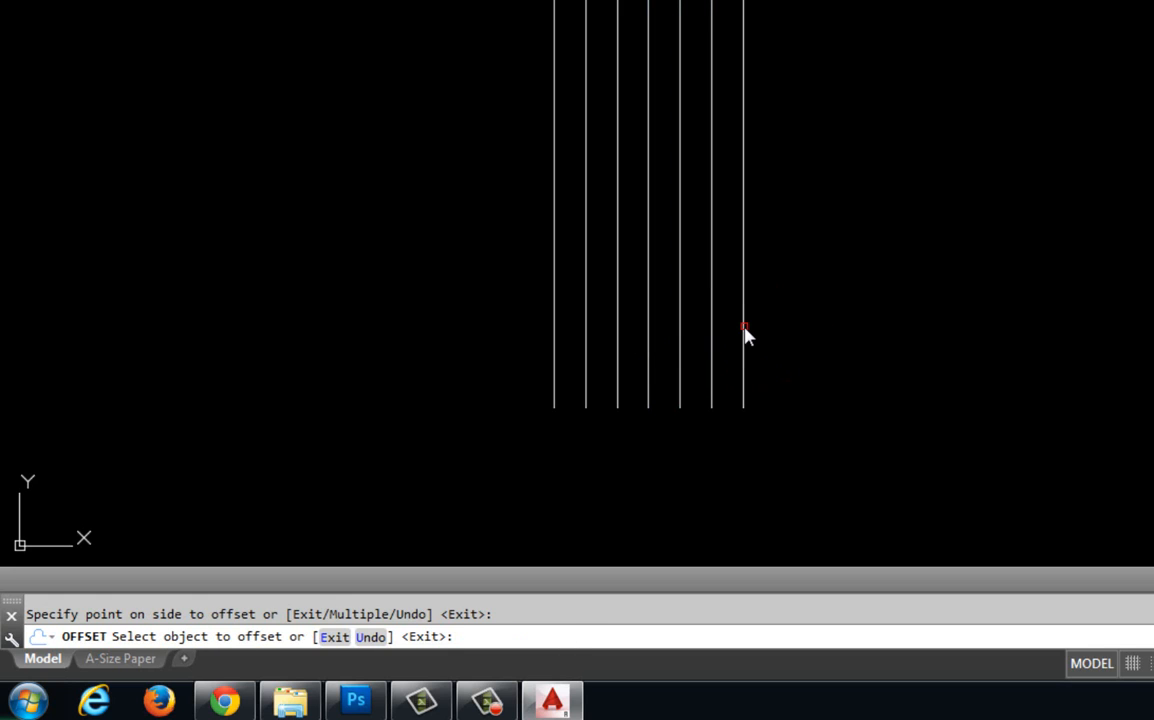
left_click(744, 332)
left_click(824, 325)
left_click(777, 326)
left_click(882, 308)
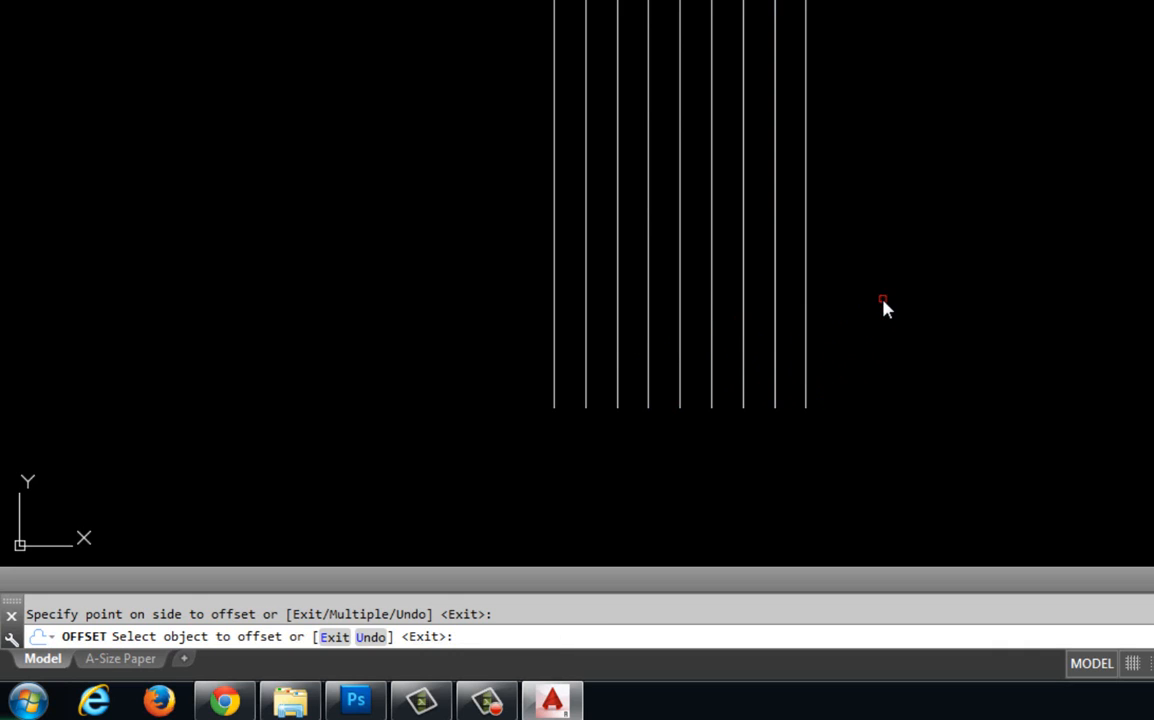
left_click(810, 321)
left_click(896, 314)
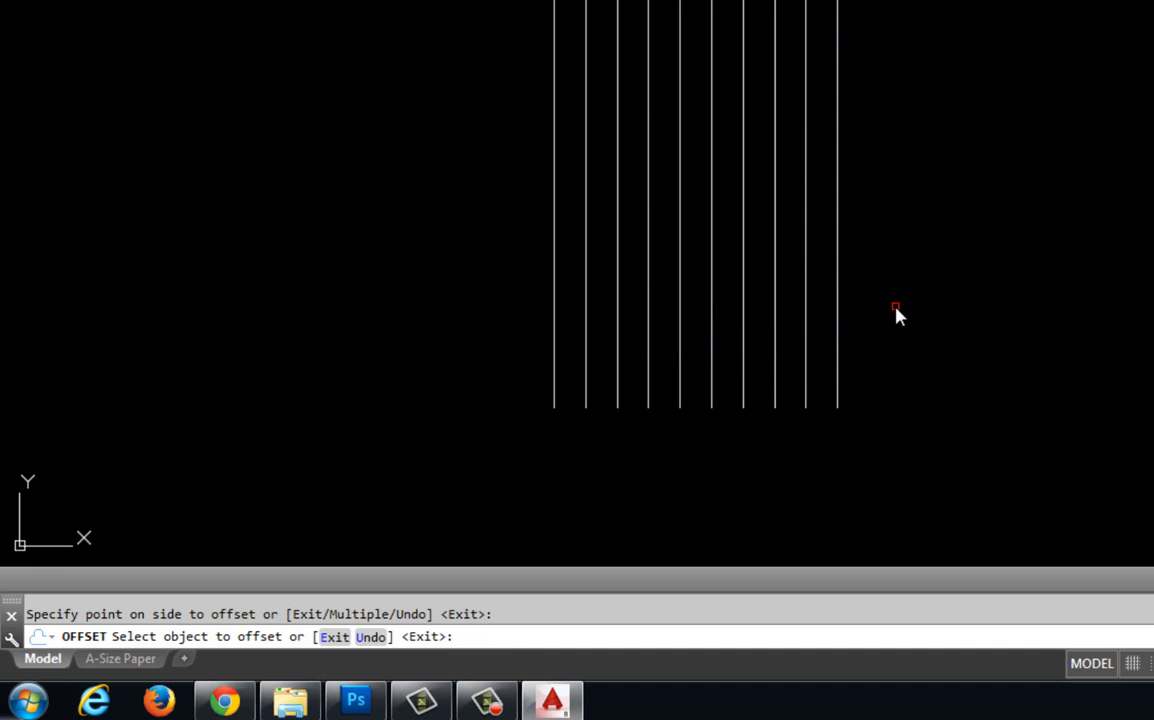
key("Escape")
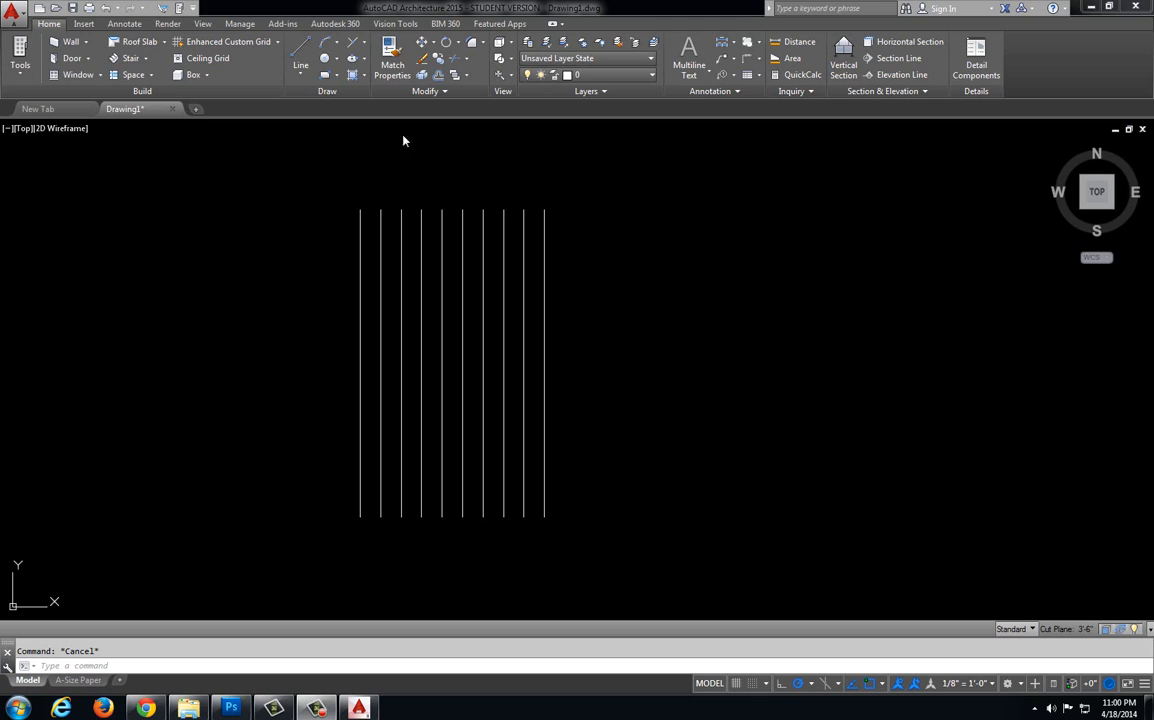
Draw a 10" horizontal line in the empty area to the right of the vertical lines
left_click(300, 53)
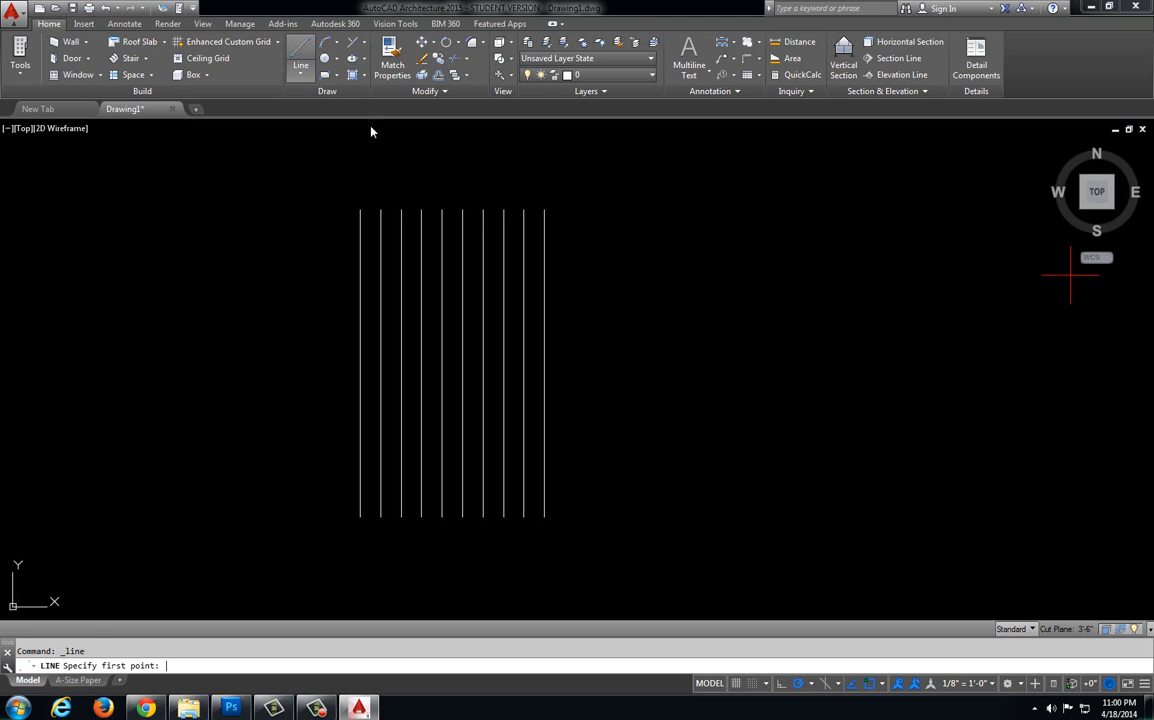
left_click(634, 347)
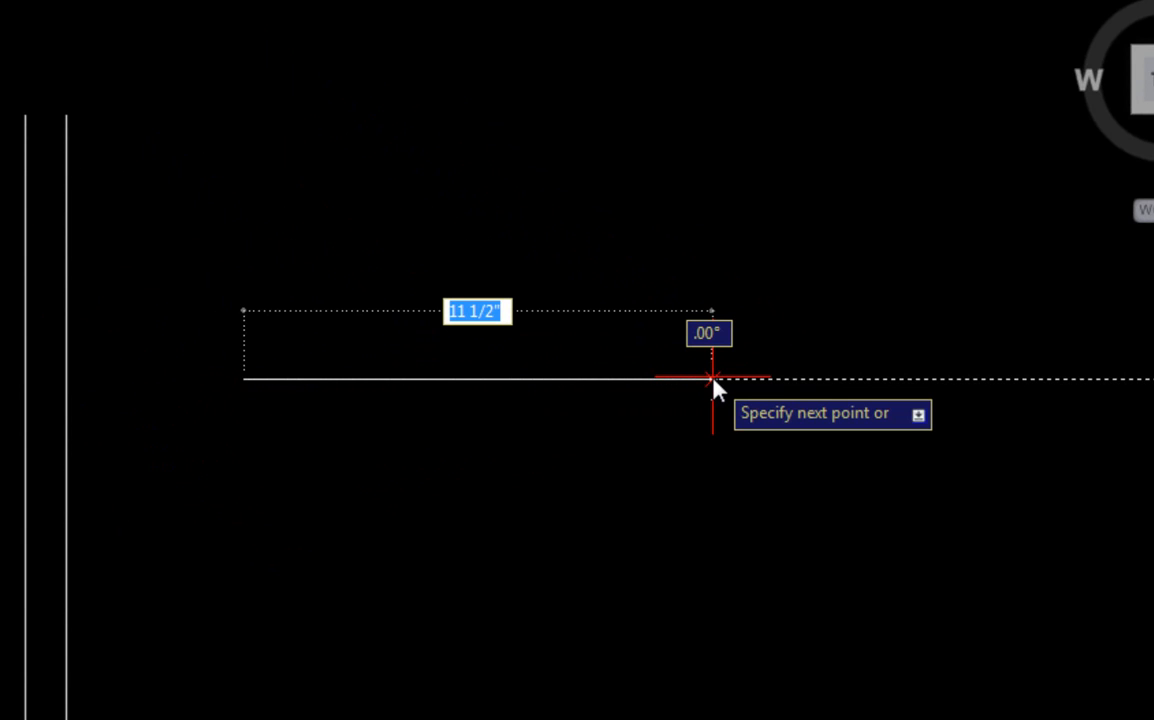
type("10")
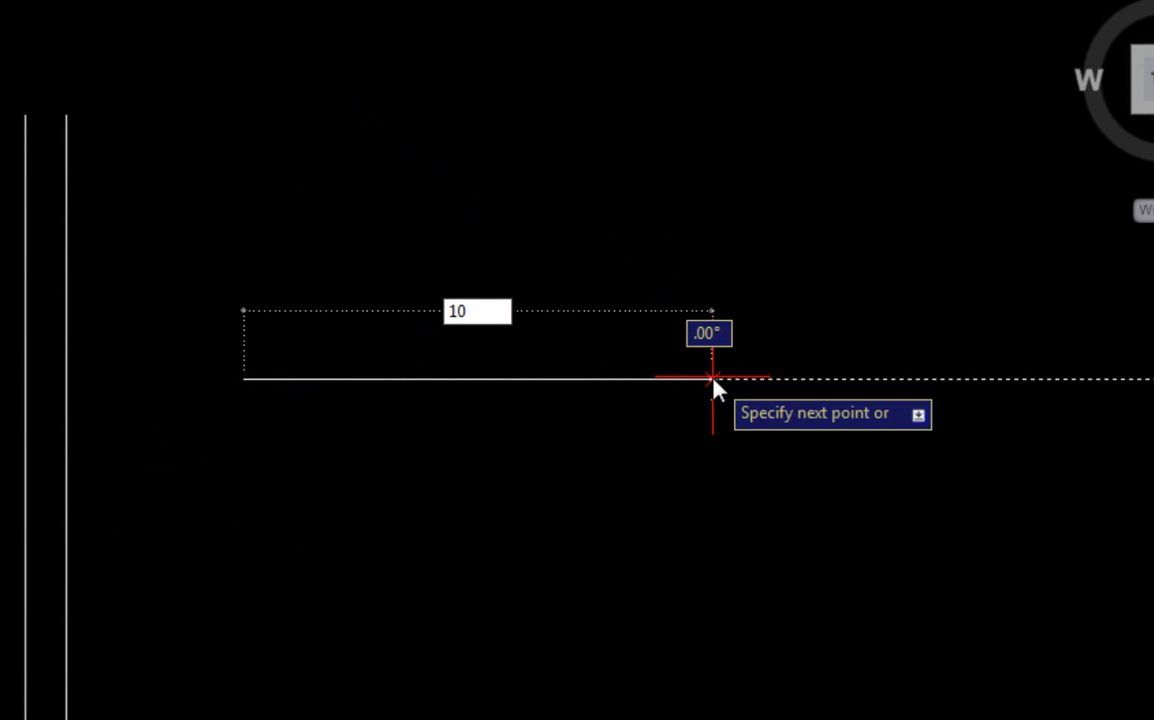
key("Return")
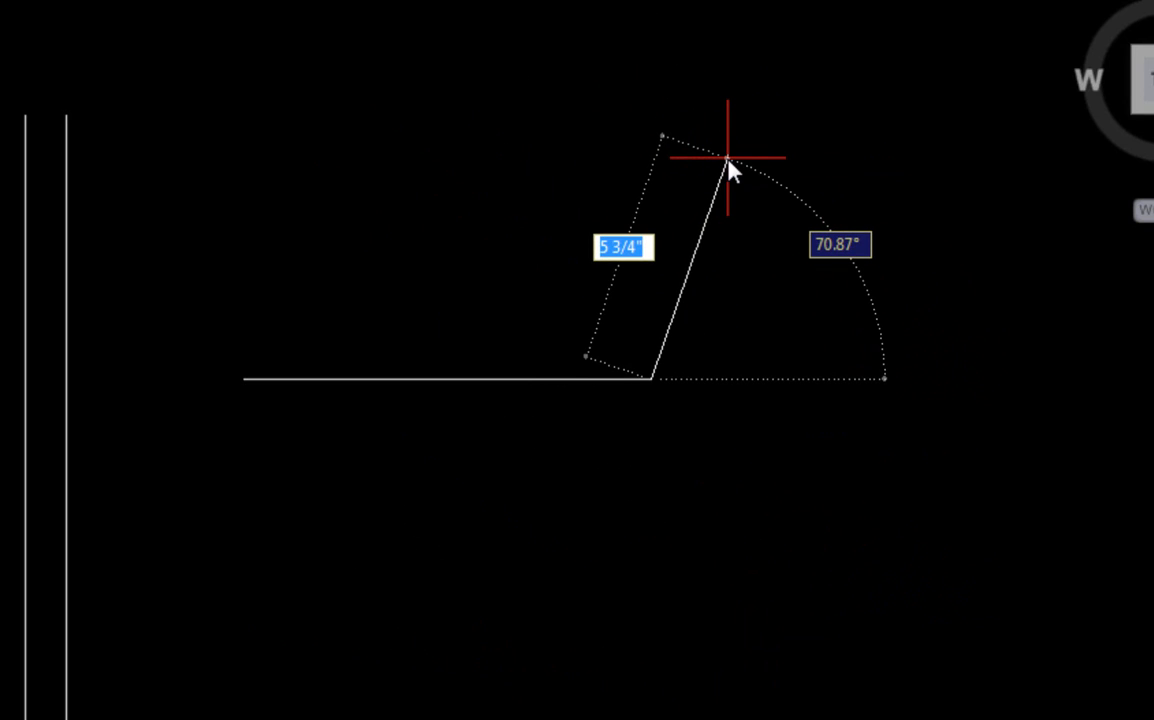
key("Escape")
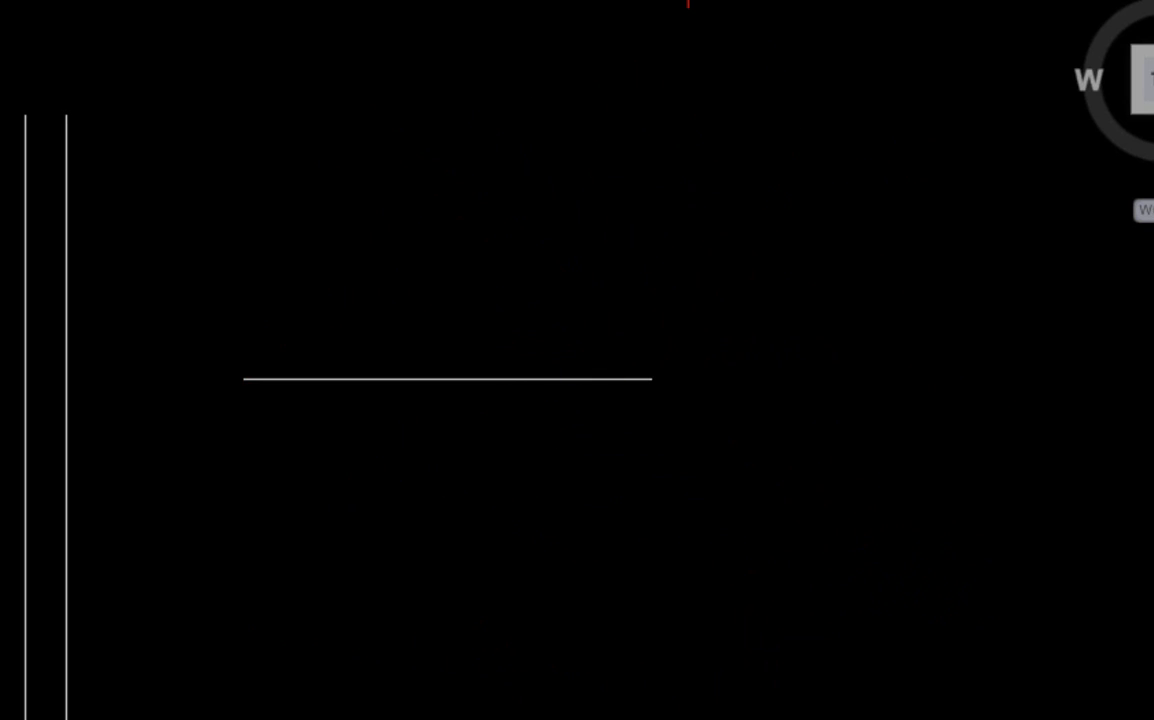
Measure the horizontal line's length from its right endpoint to its left endpoint
left_click(650, 379)
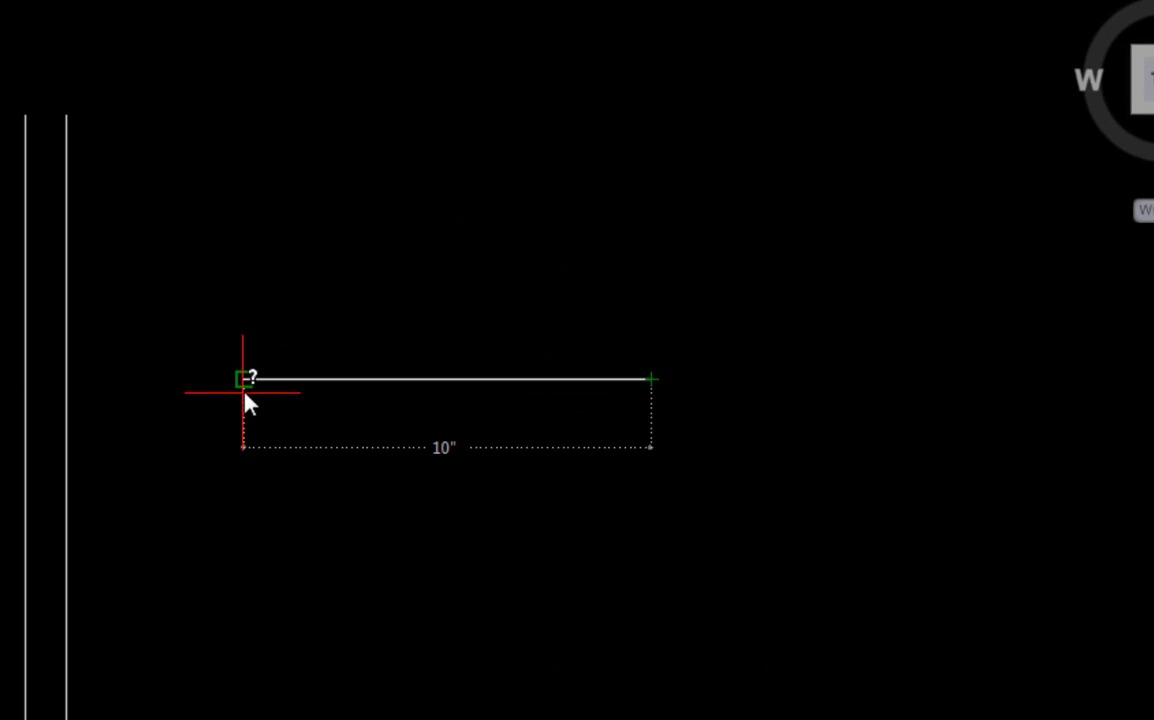
left_click(245, 392)
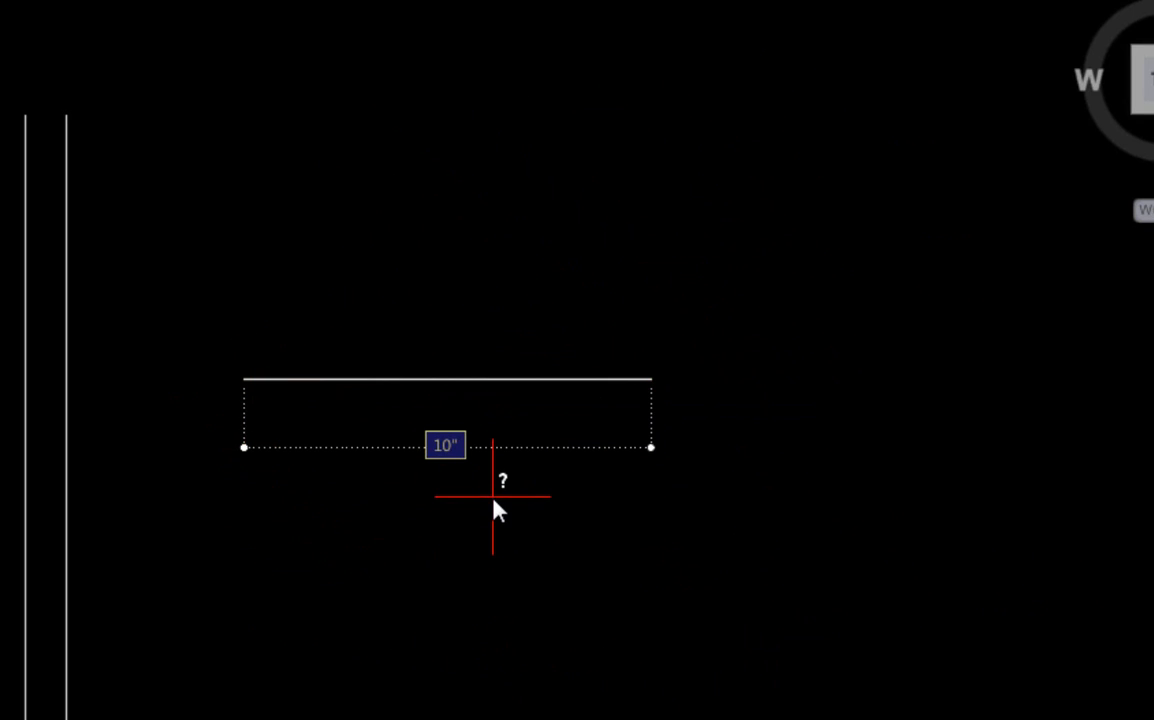
key("Escape")
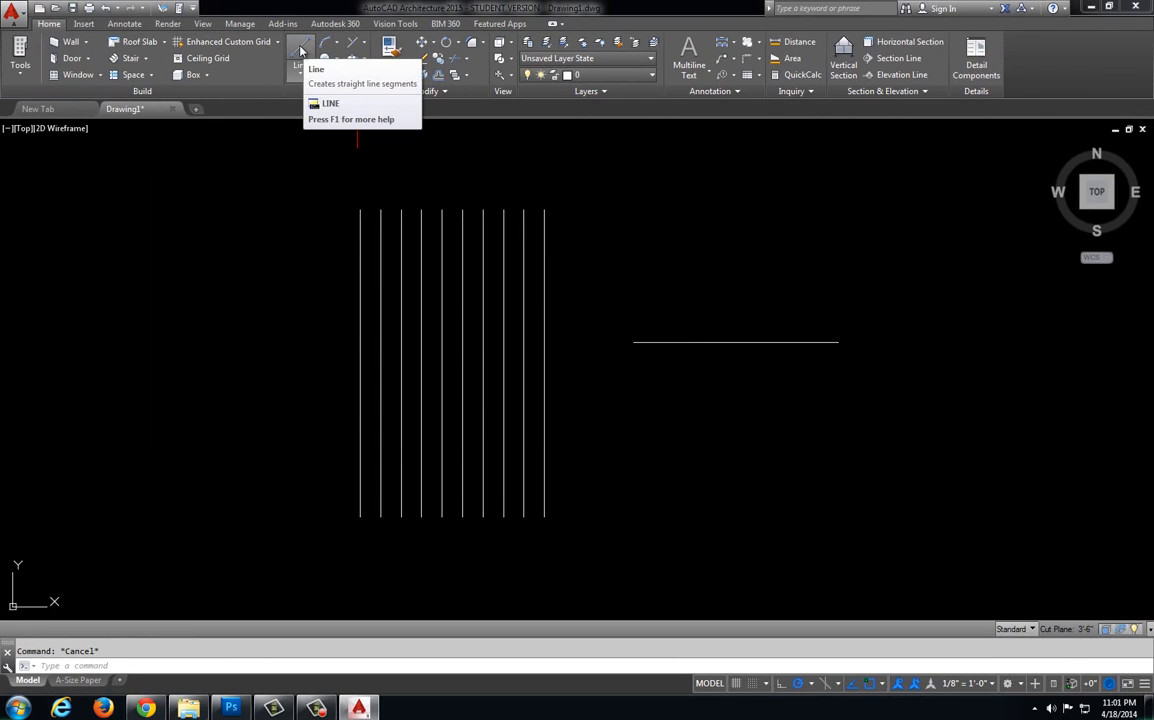
Draw a 12" horizontal line below the 10" line, continuing with a short vertical segment straight down from its right end
left_click(300, 50)
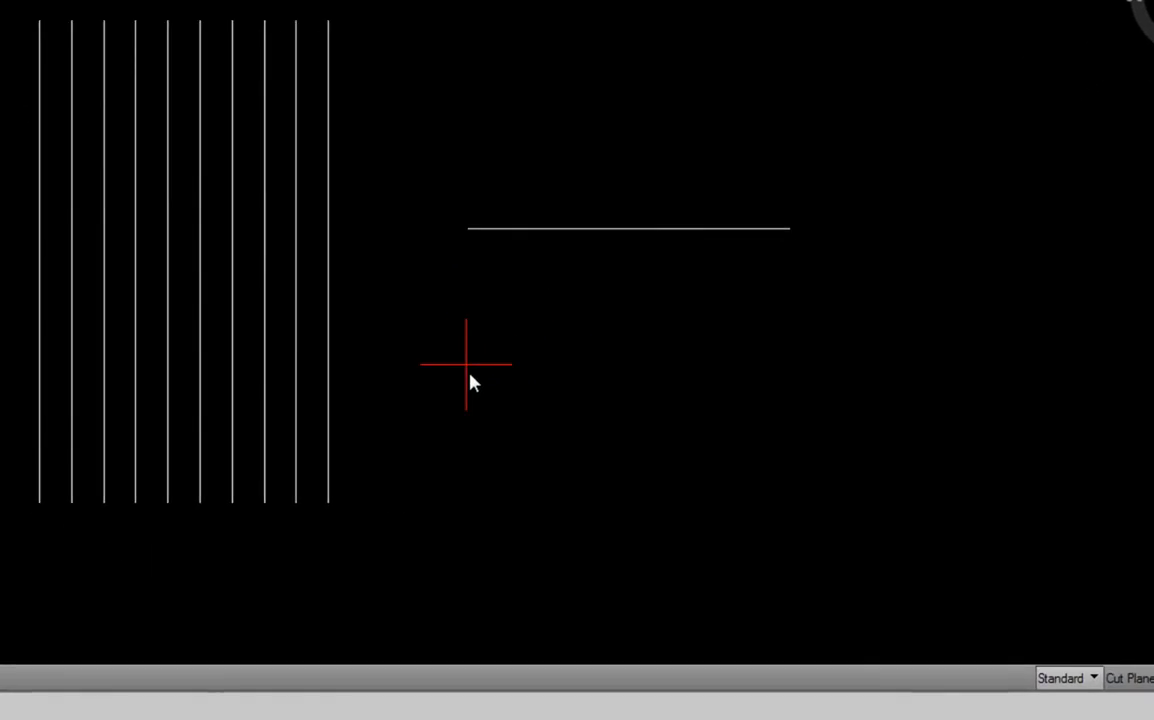
left_click(465, 311)
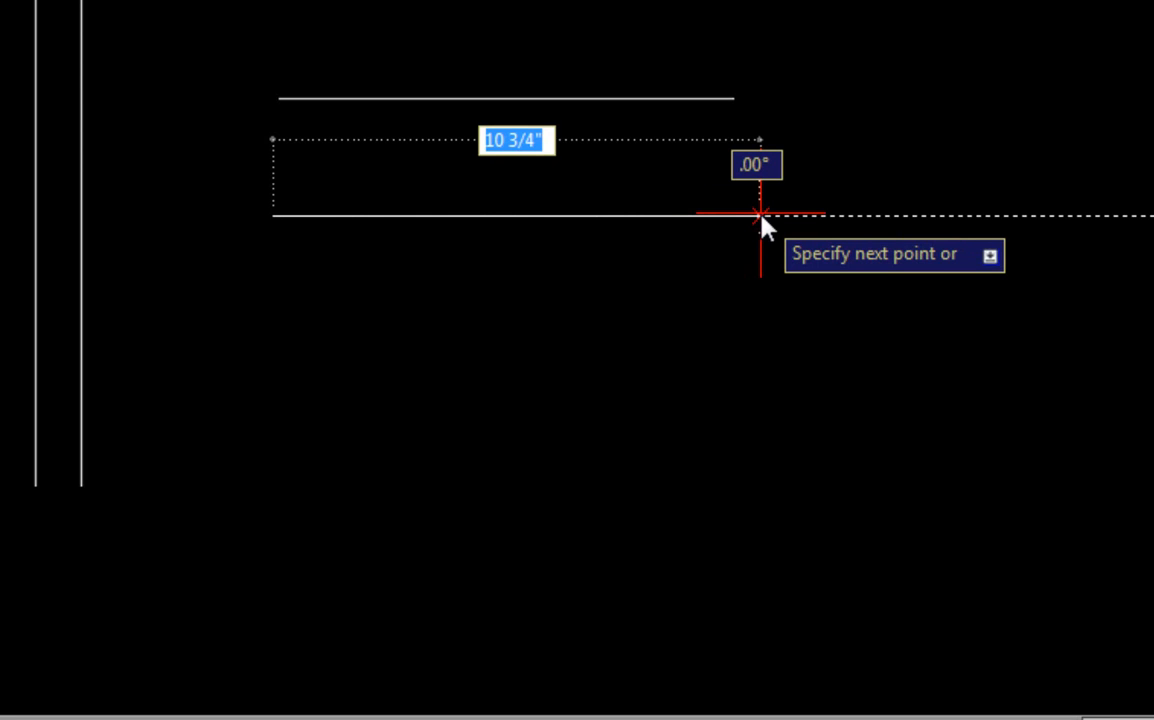
type("12")
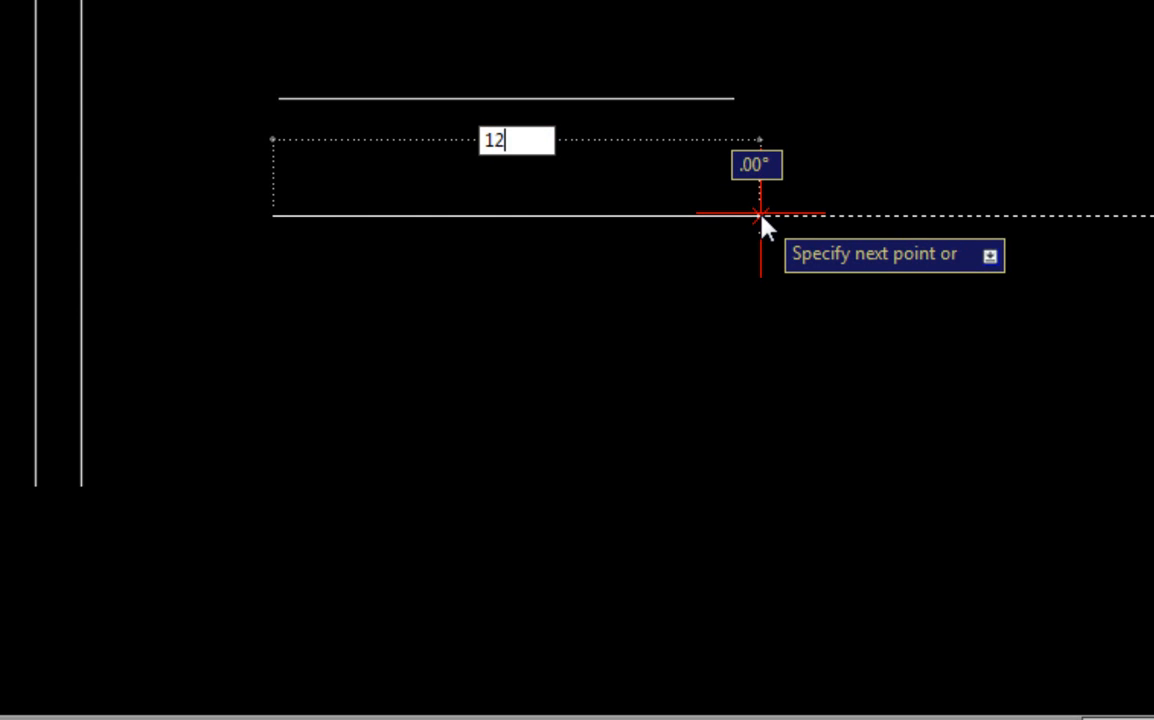
key("Return")
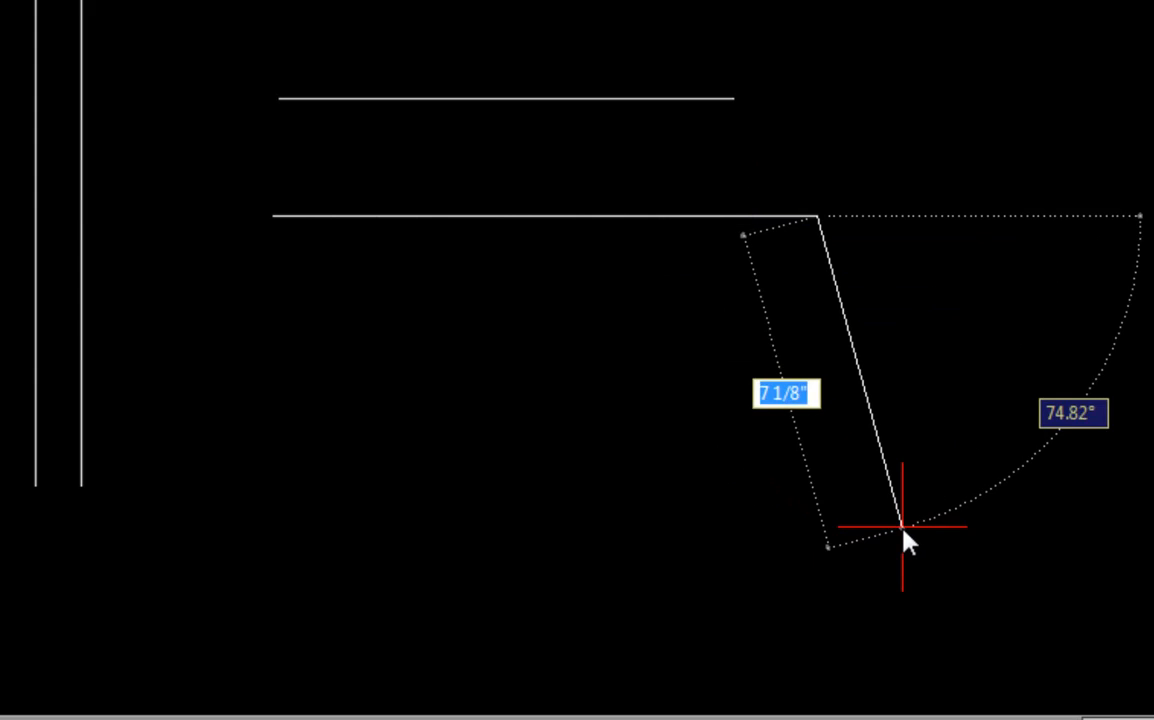
left_click(818, 385)
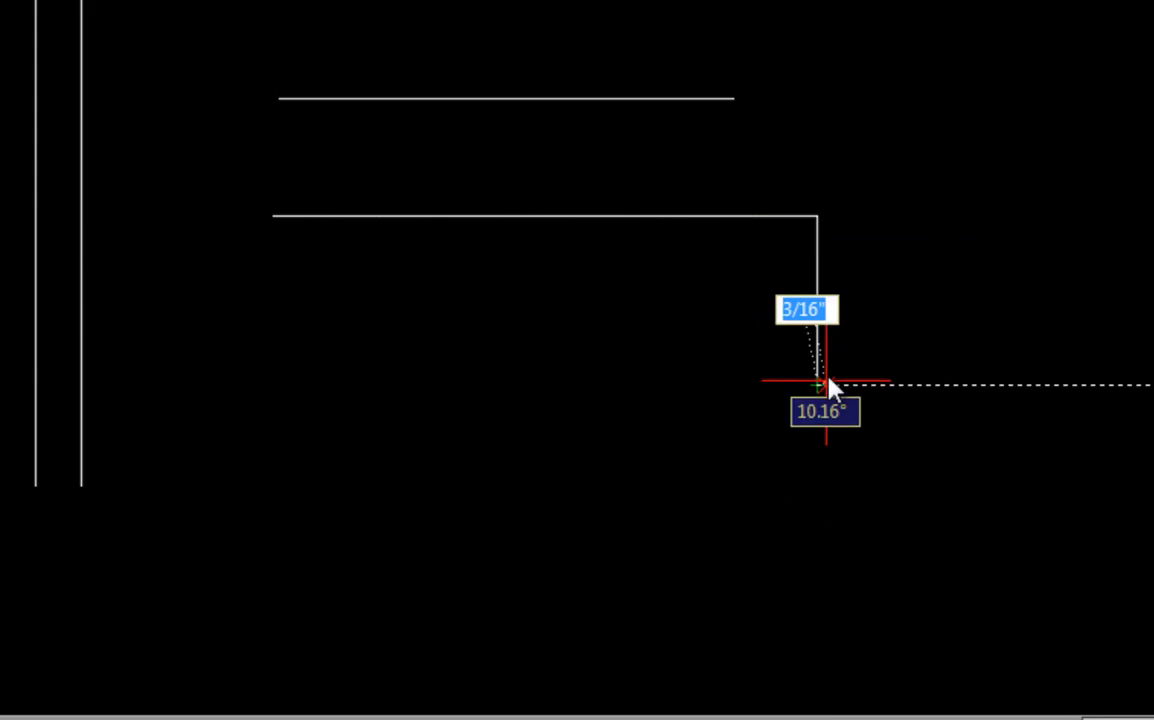
key("Return")
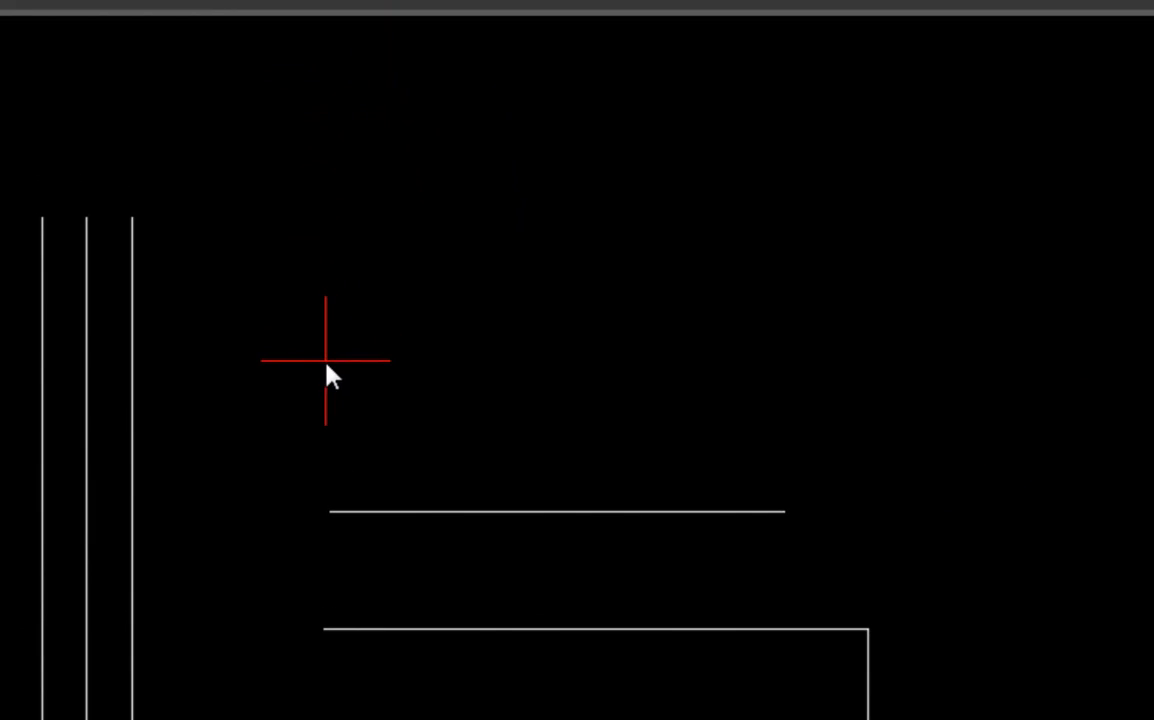
Draw a square with 1-1/2" sides above the 10" horizontal line using four connected line segments, then end the Line command
key("Return")
left_click(311, 248)
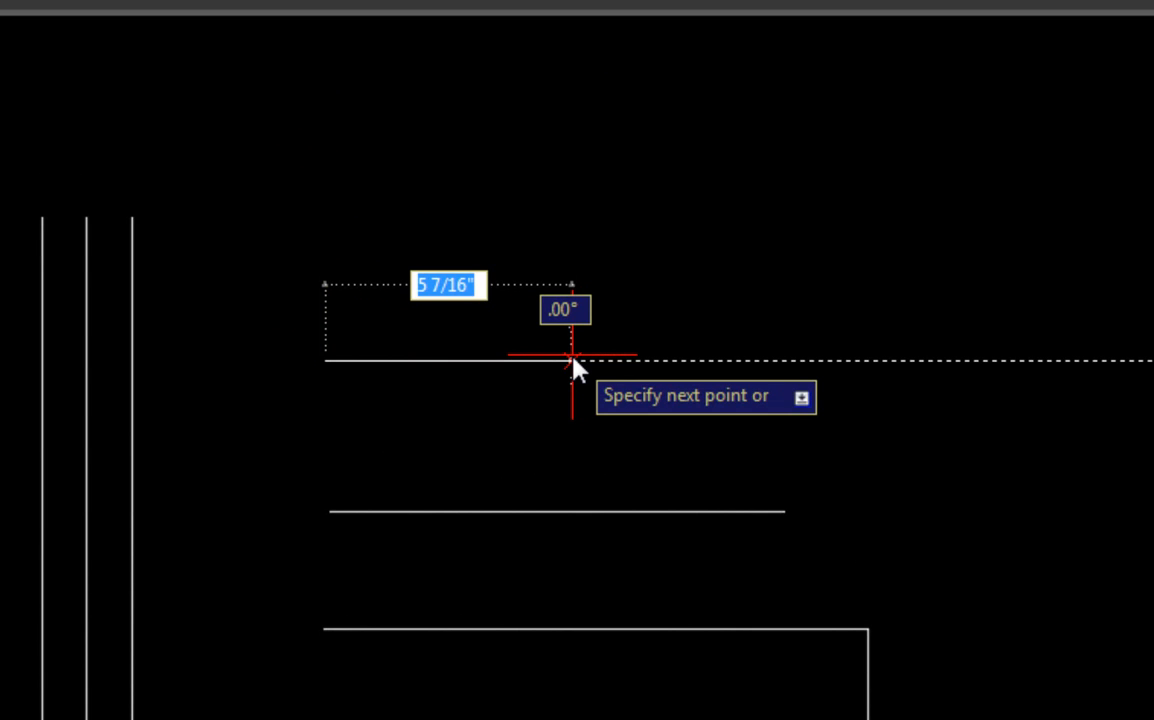
type("1.5")
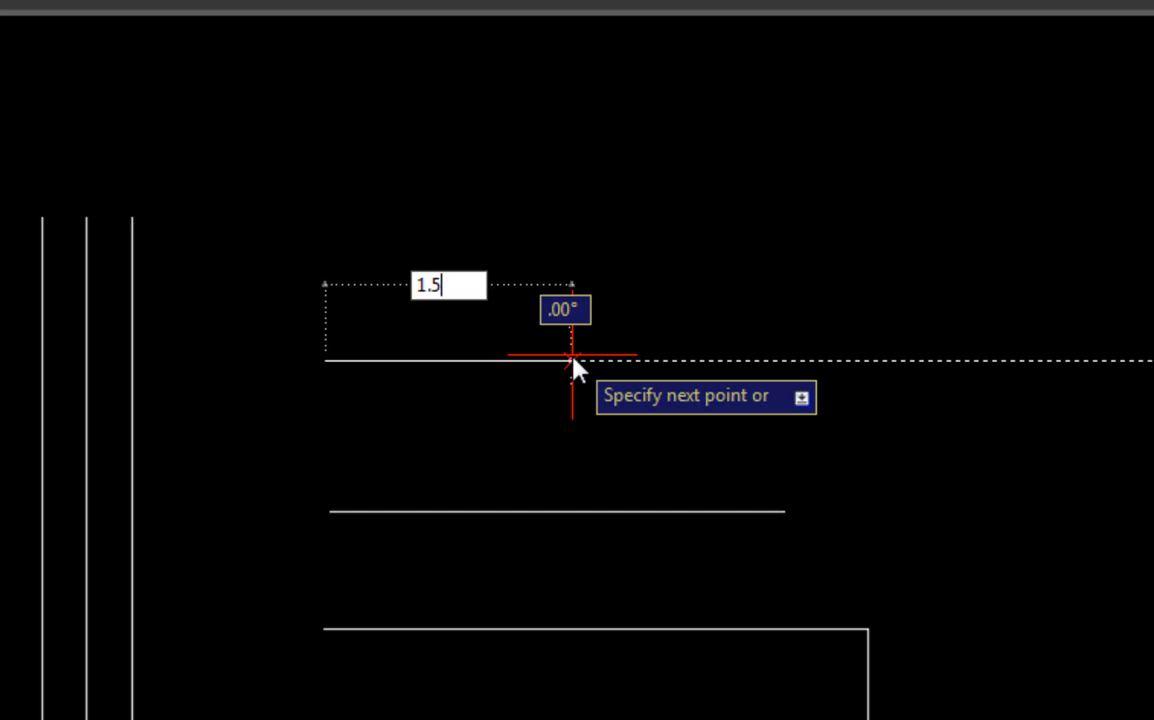
key("Return")
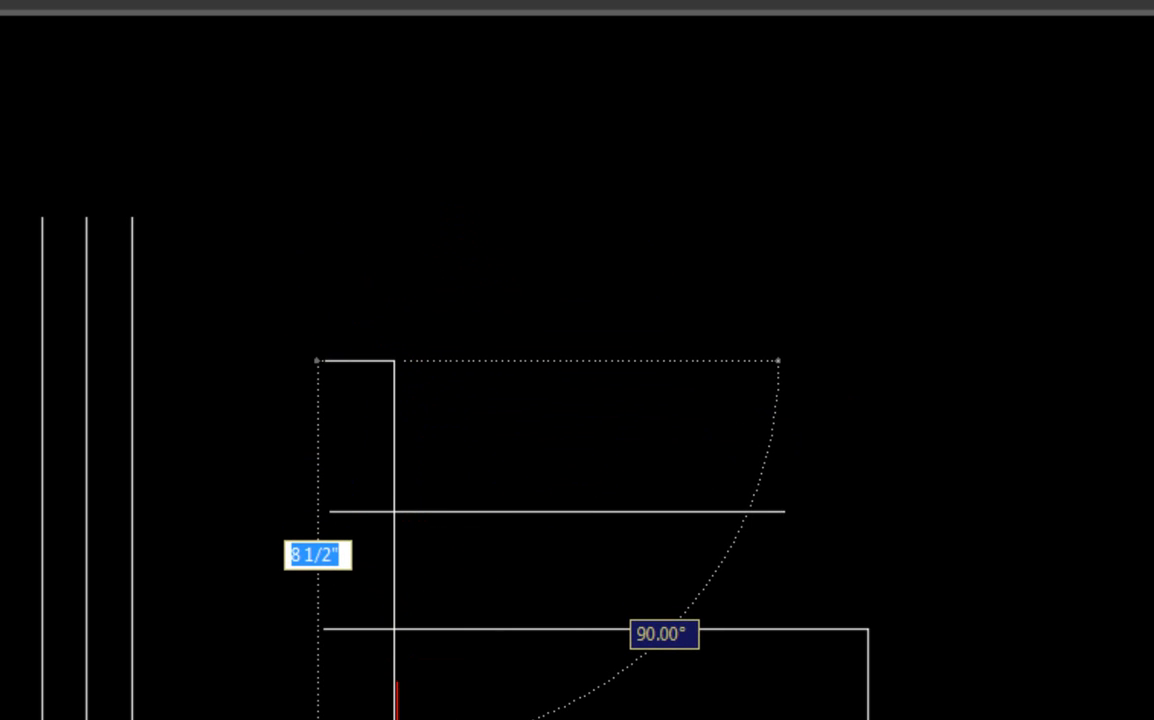
type("1-")
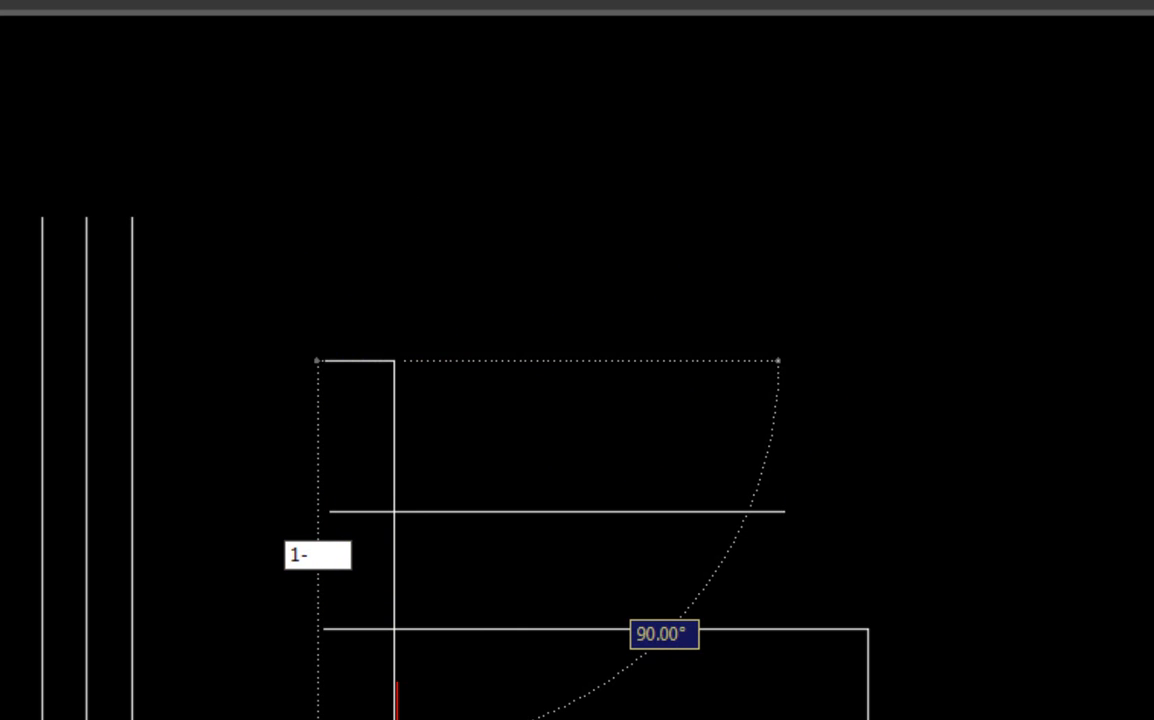
type("1/2")
key("Tab")
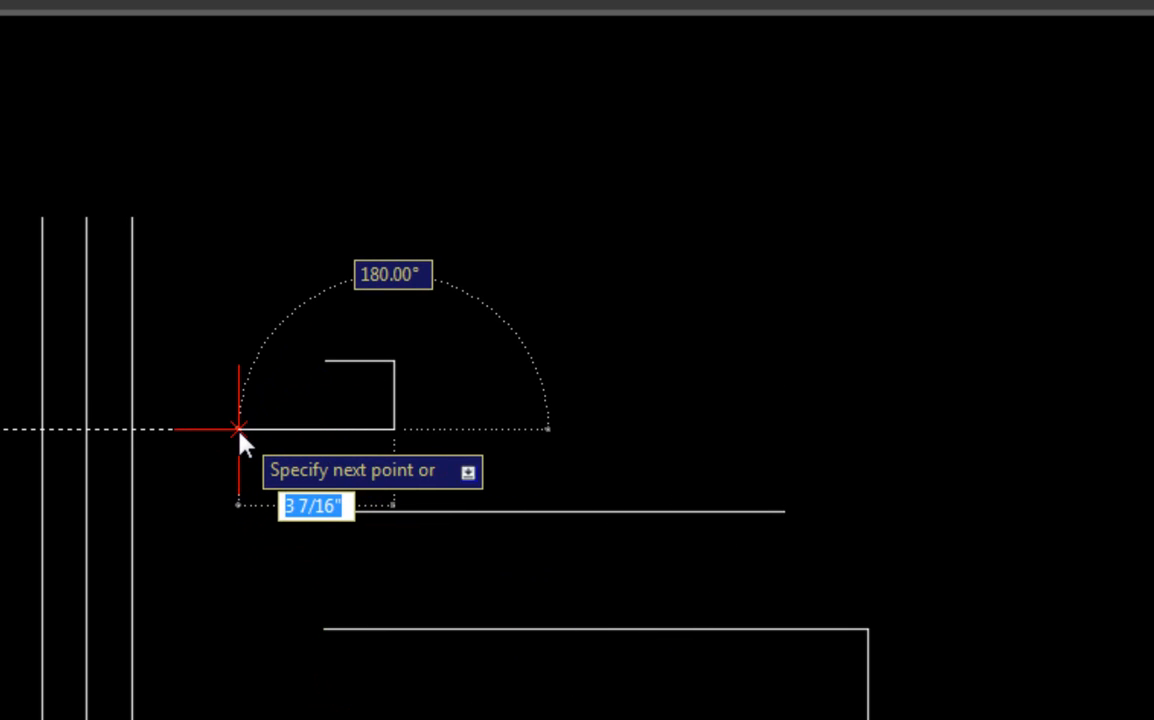
type("1.5")
key("Return")
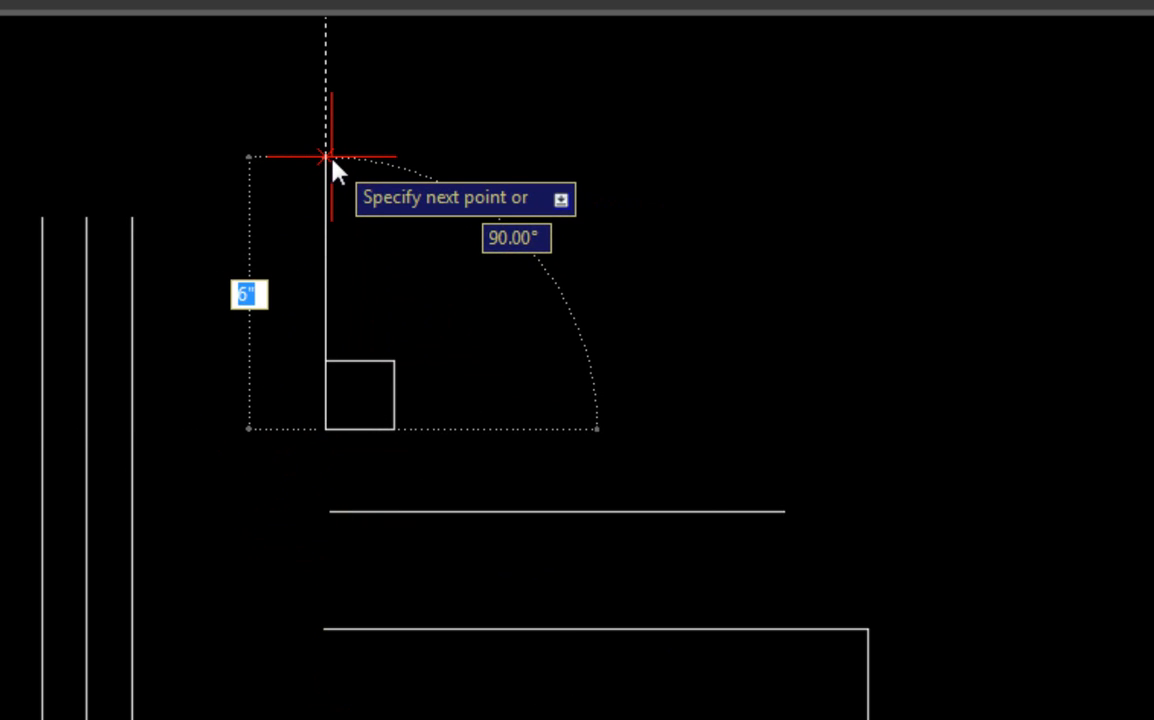
type("1-1/")
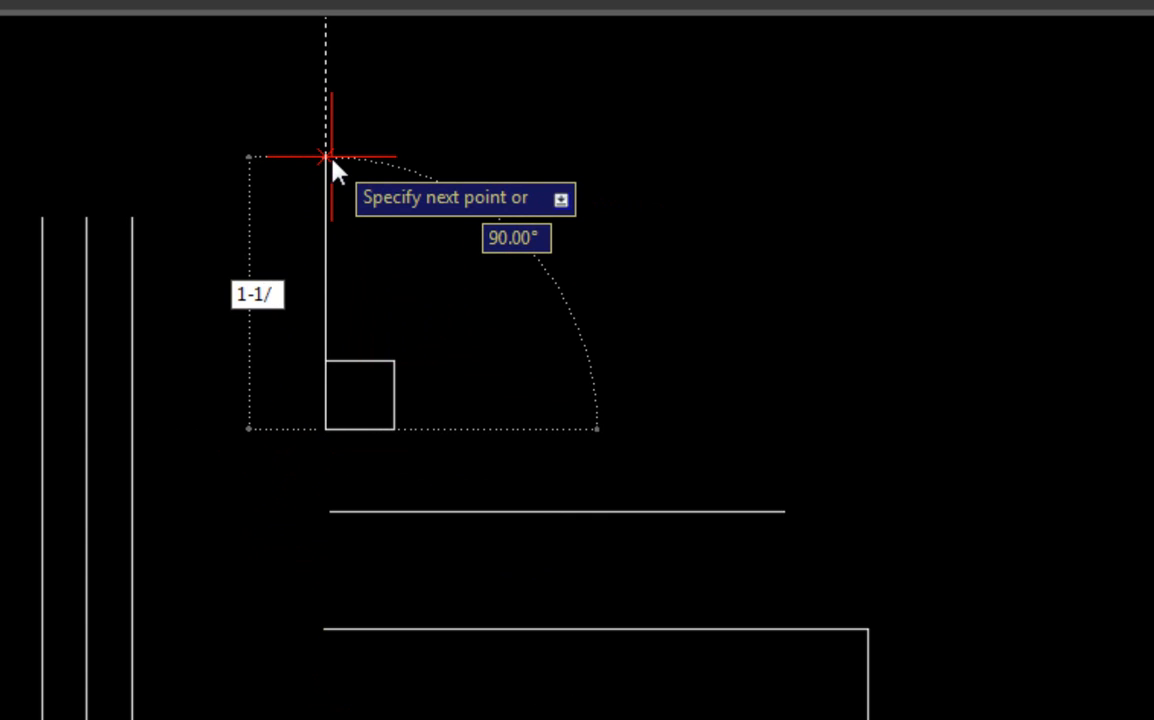
type("2")
key("Tab")
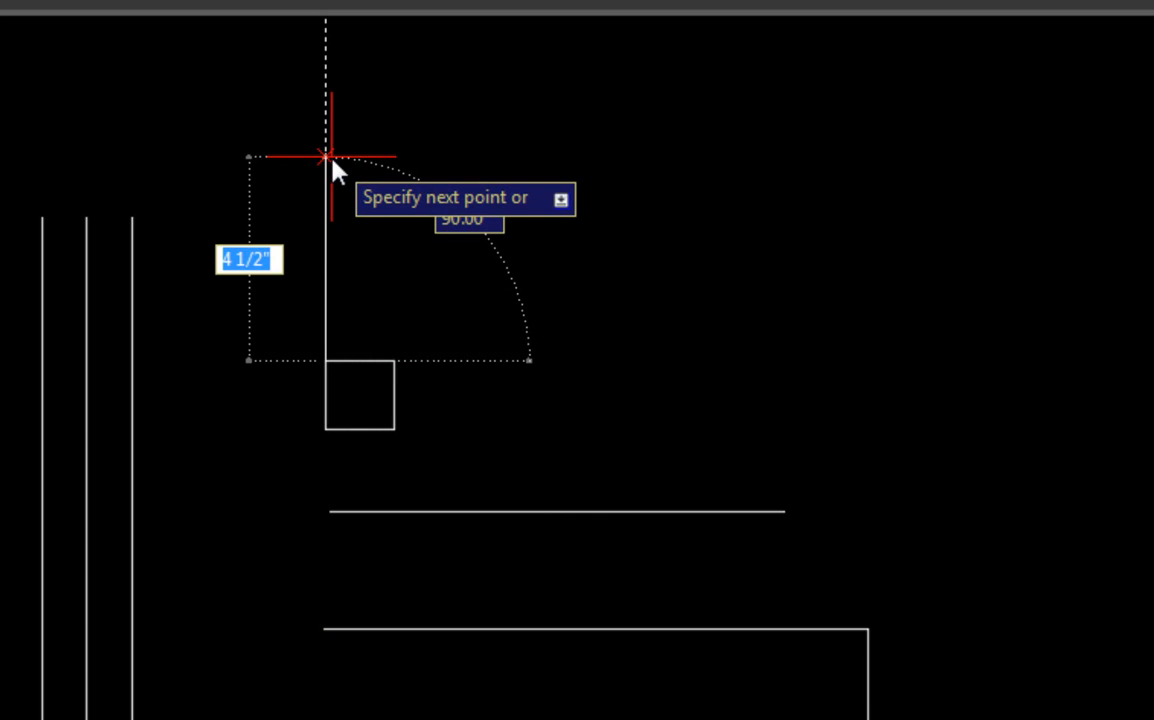
key("Escape")
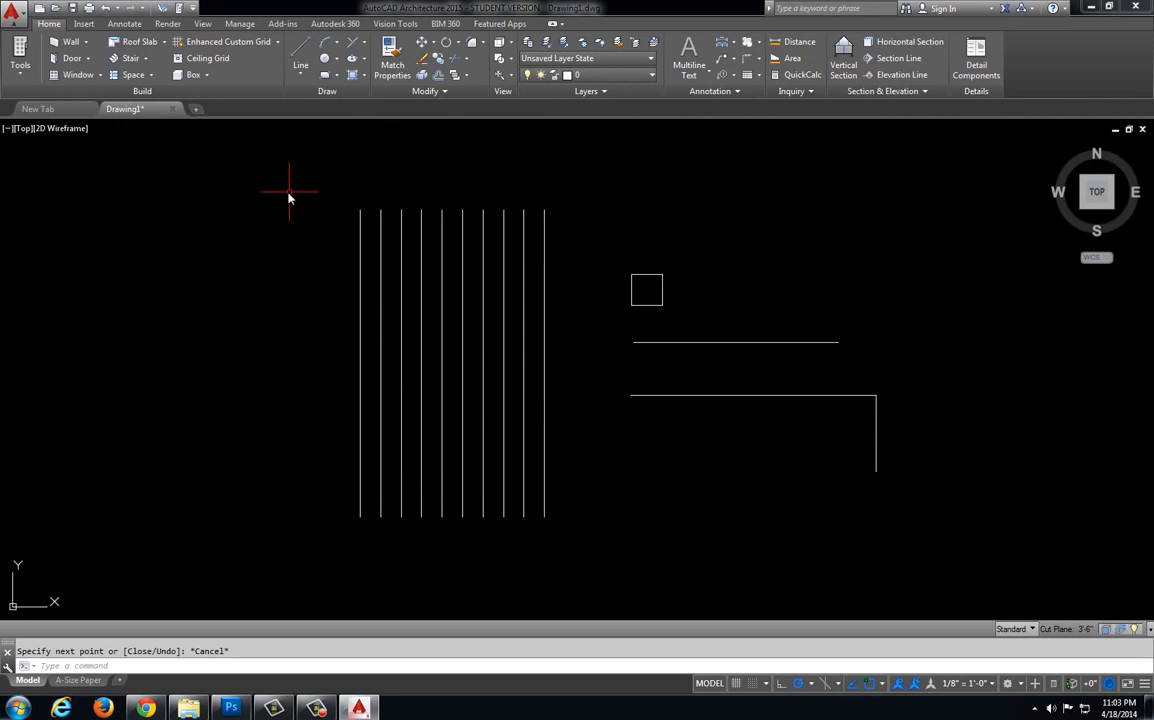
Draw a 2'4-1/8" horizontal line above the row of vertical lines, starting to their upper left and running right
left_click(298, 70)
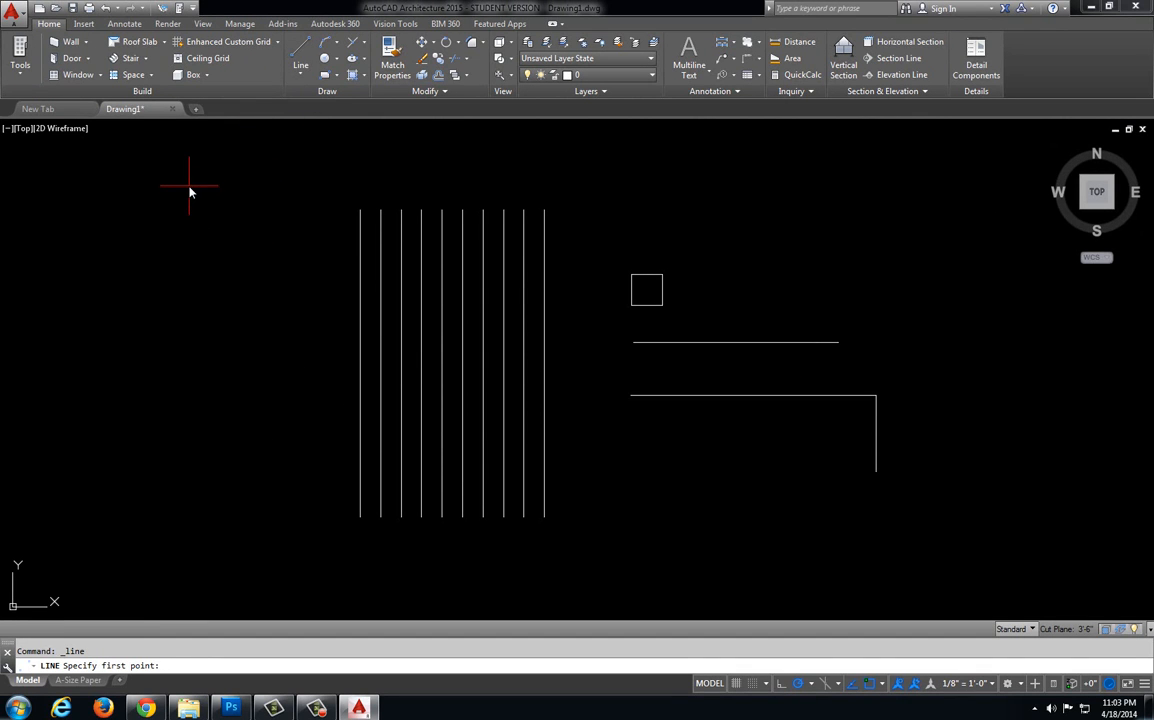
left_click(189, 183)
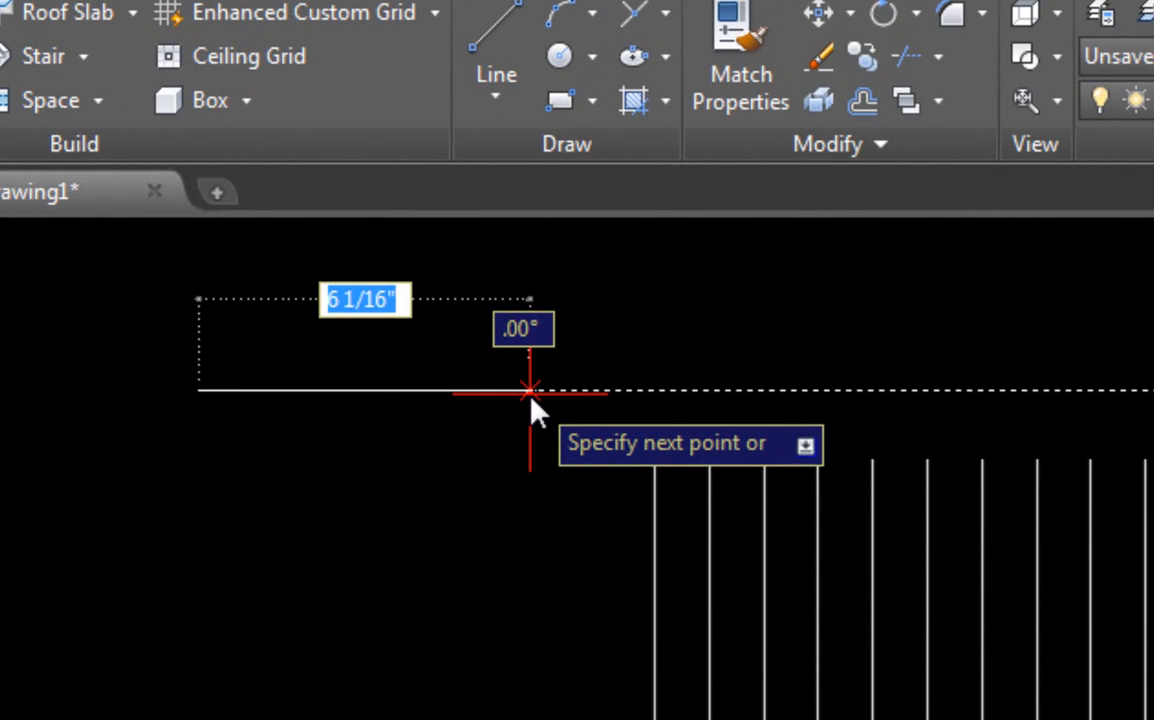
type("2'")
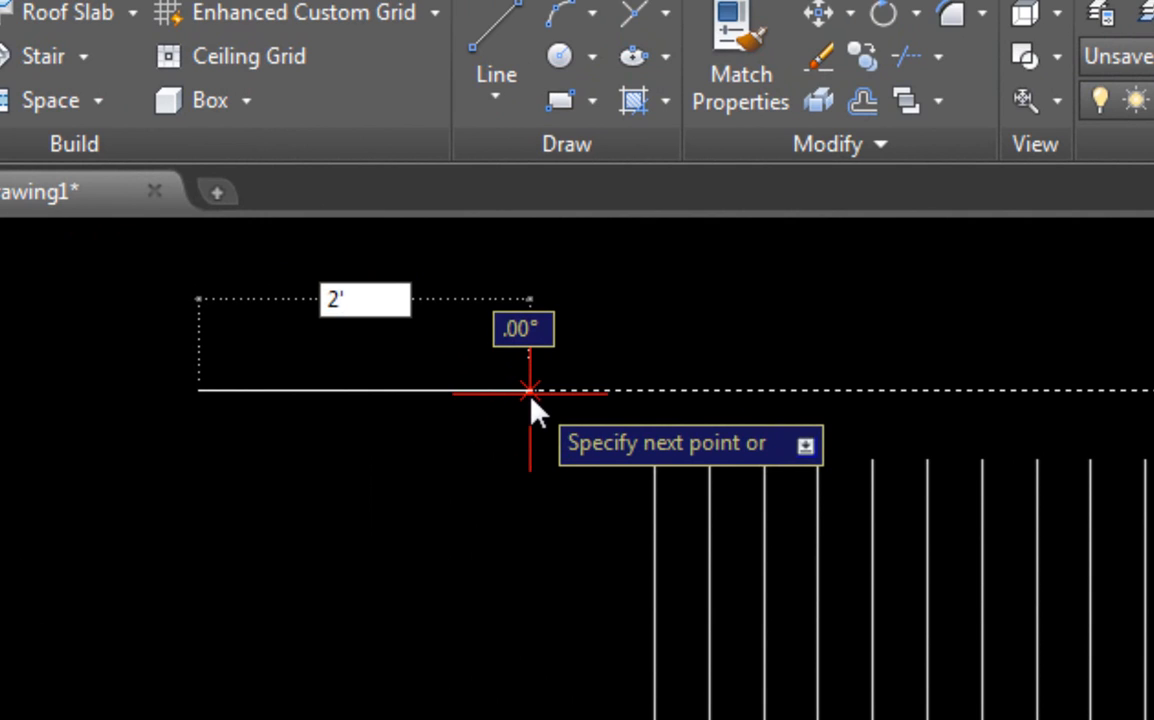
type("4")
type("-1/8")
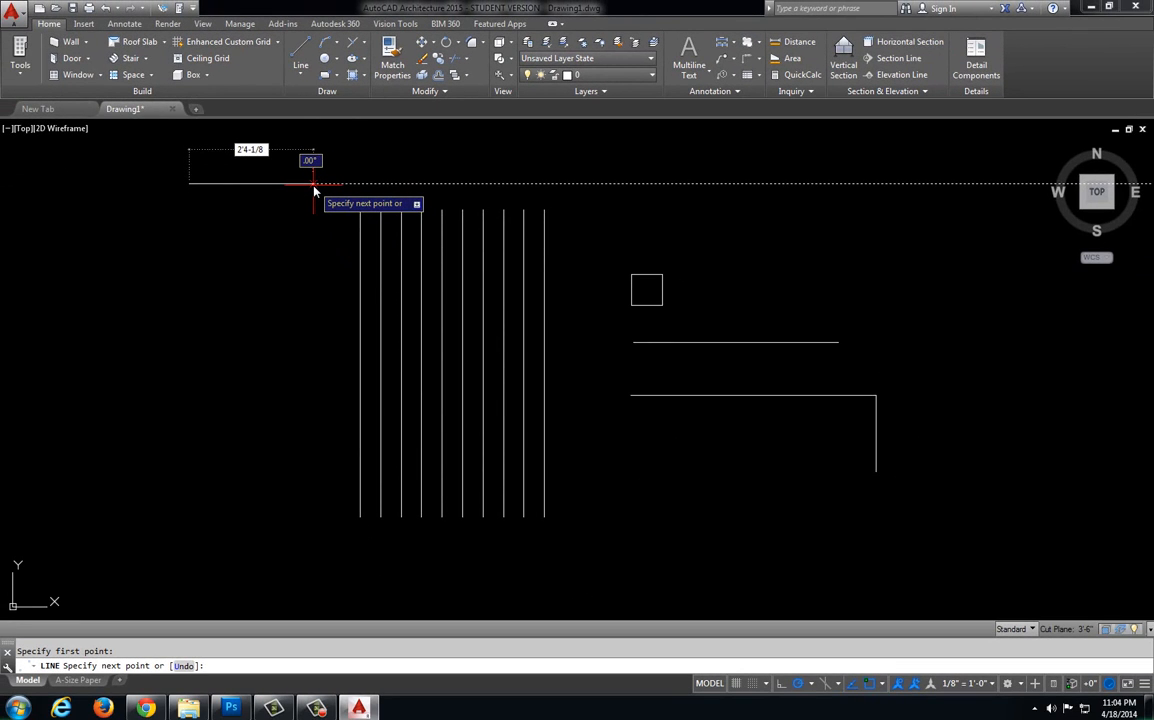
key("Return")
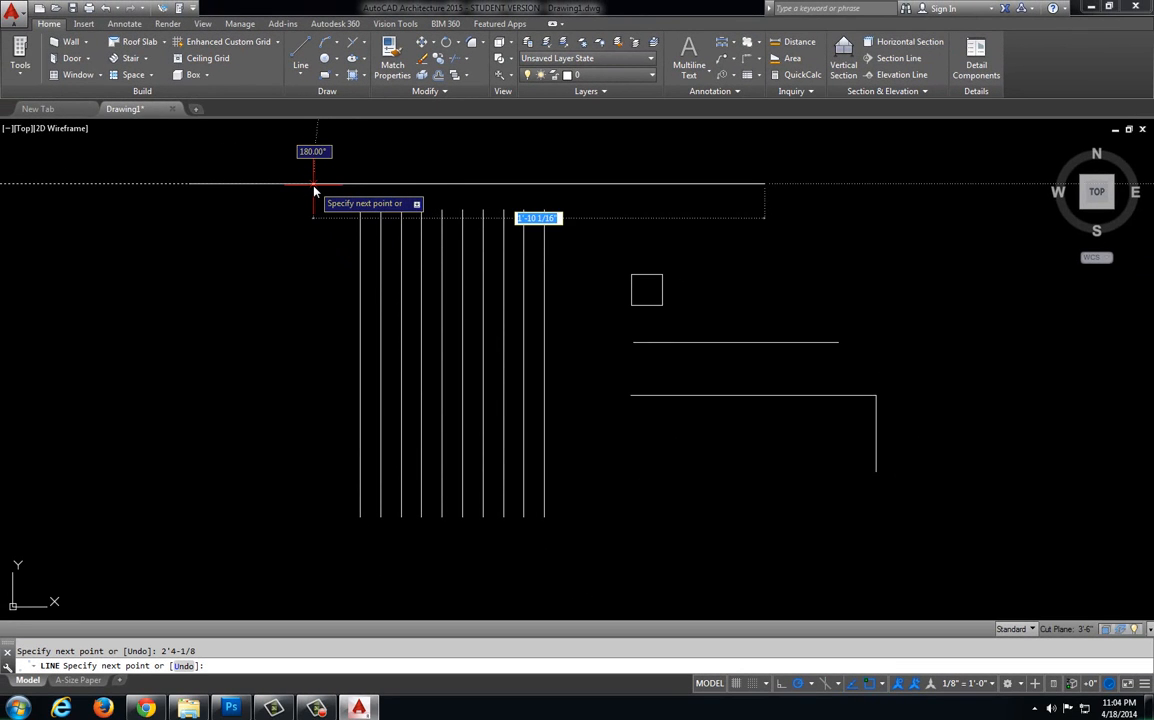
key("Return")
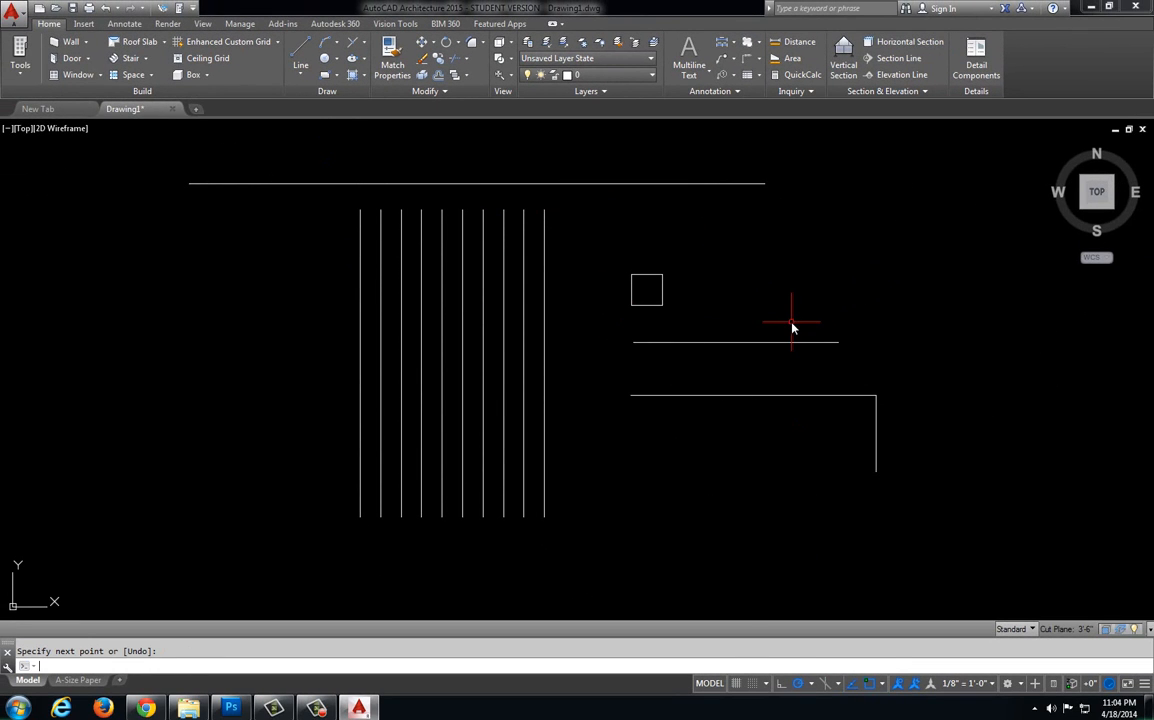
Measure the length of the long horizontal line above the vertical lines, from its left endpoint to its right endpoint
left_click(790, 42)
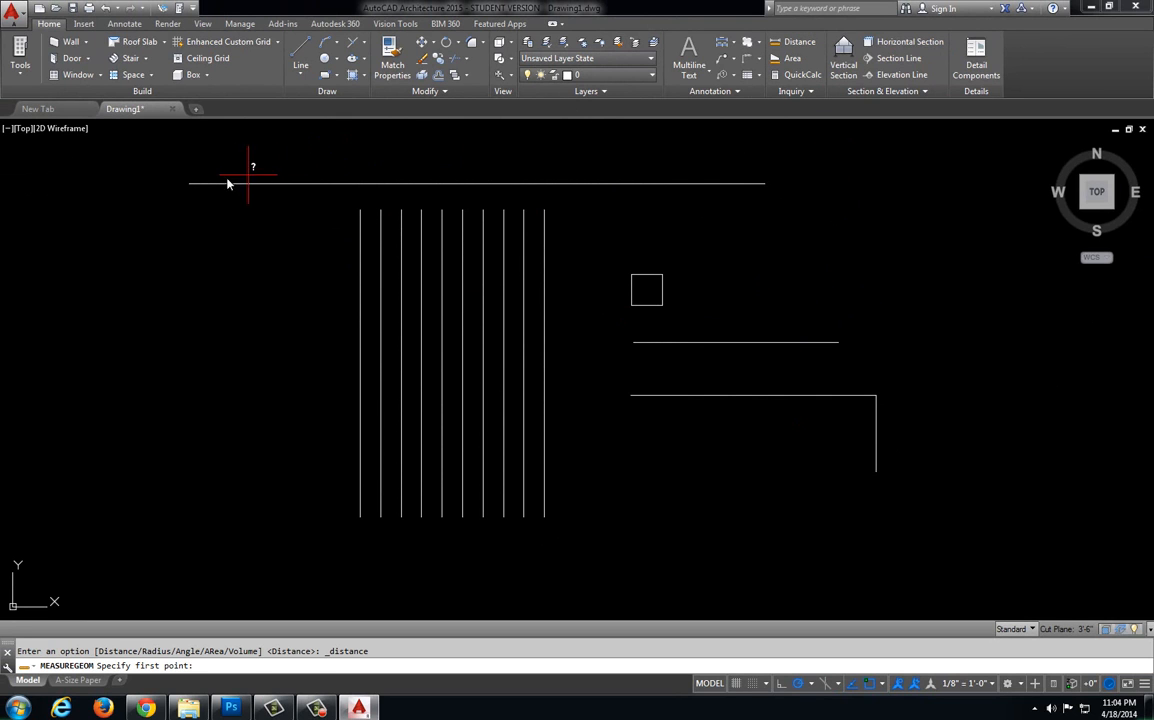
left_click(189, 183)
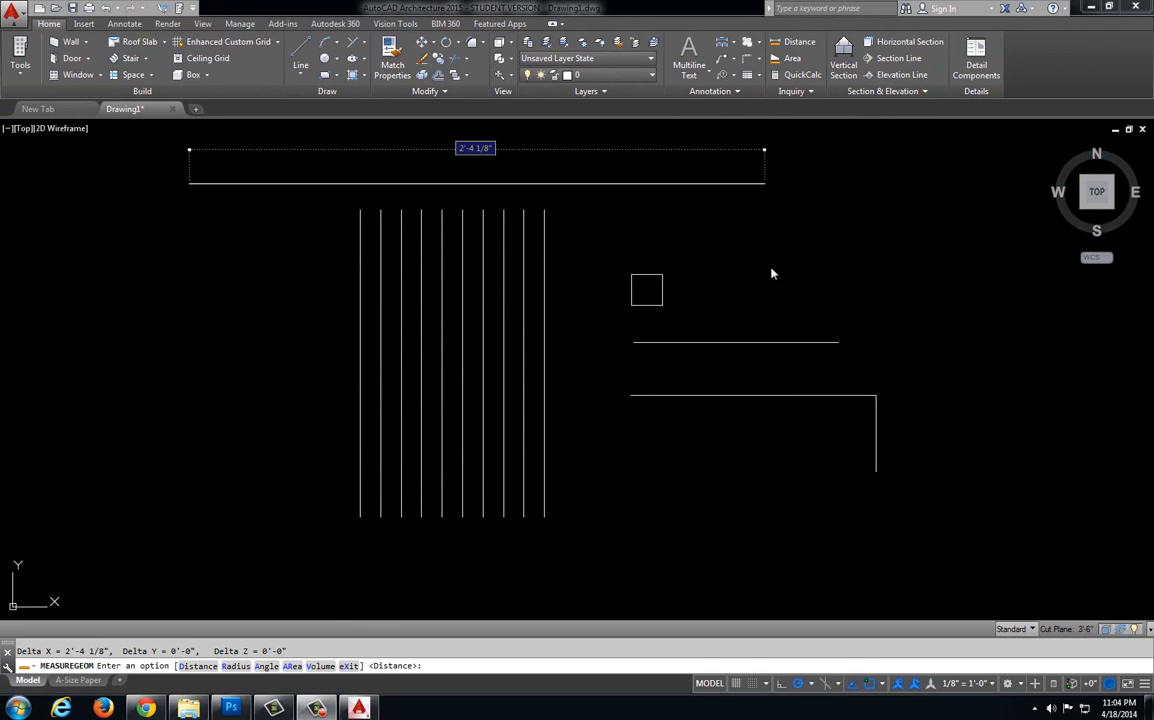
key("Escape")
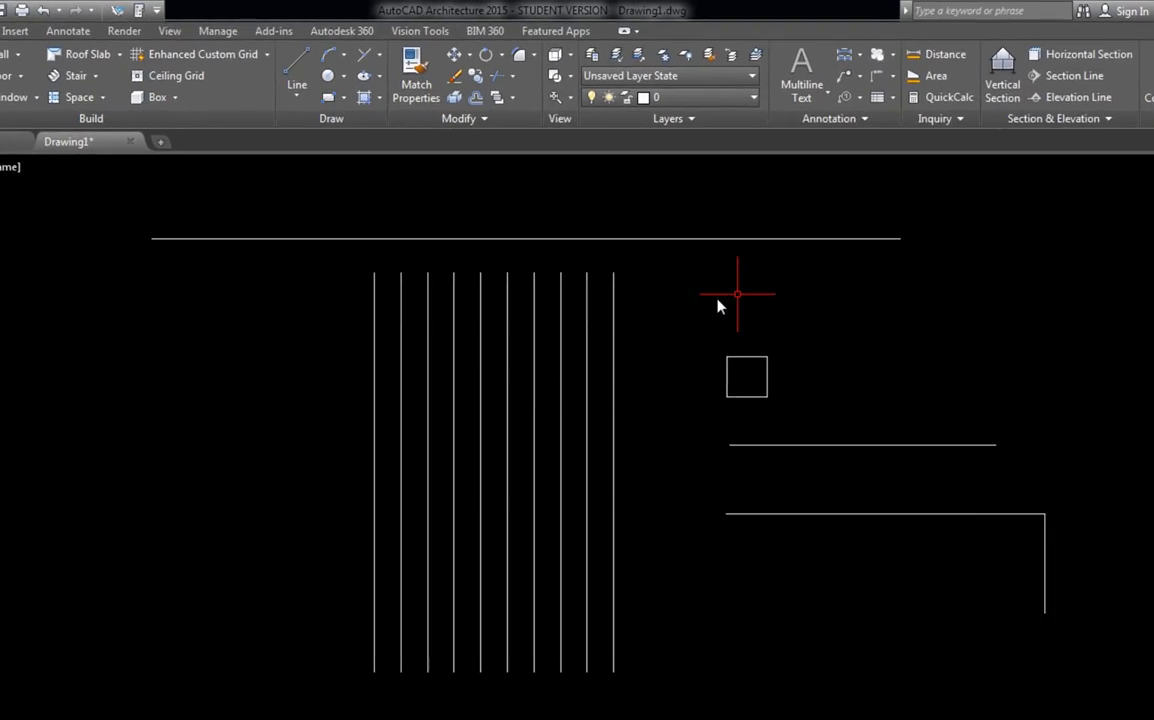
Grip-stretch the long upper line's right endpoint farther out to the right, then back inward and slightly down so the line slopes
left_click(656, 238)
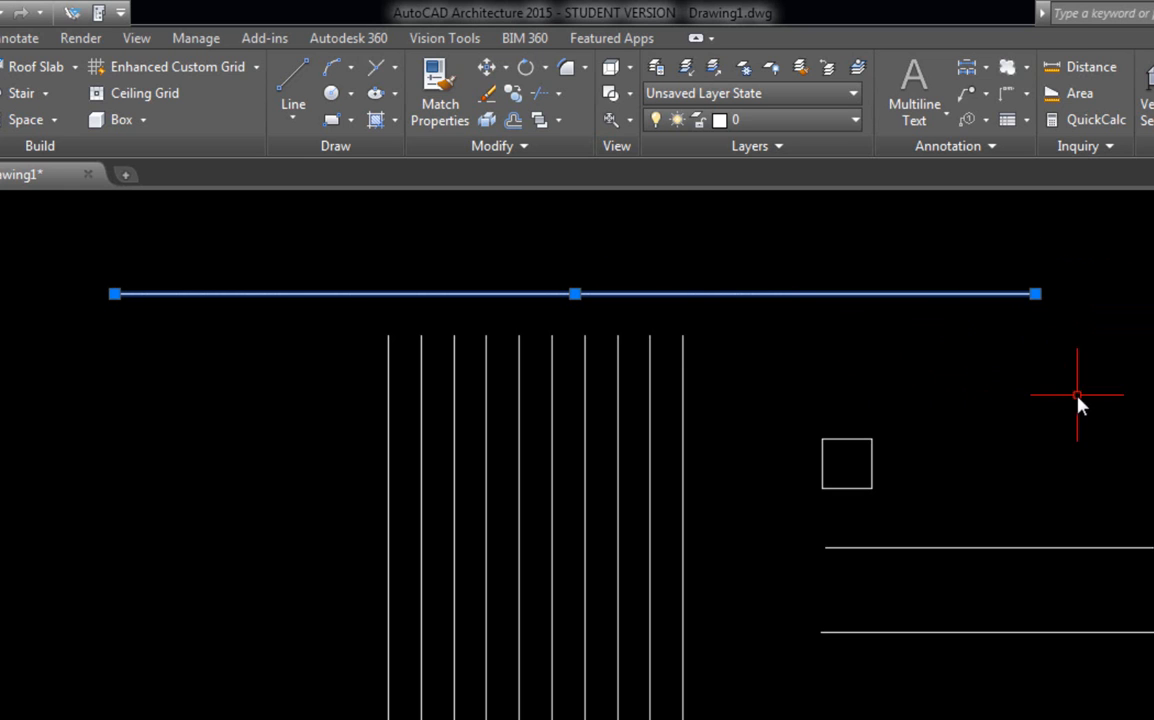
left_click(1035, 294)
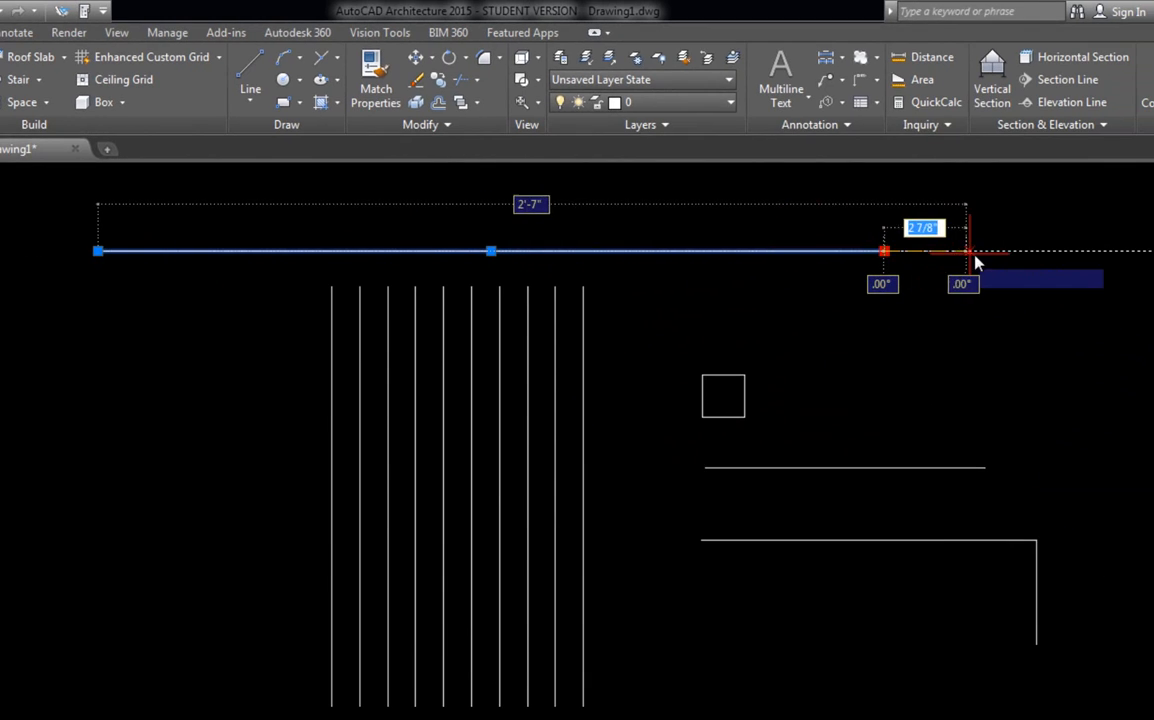
left_click(1127, 260)
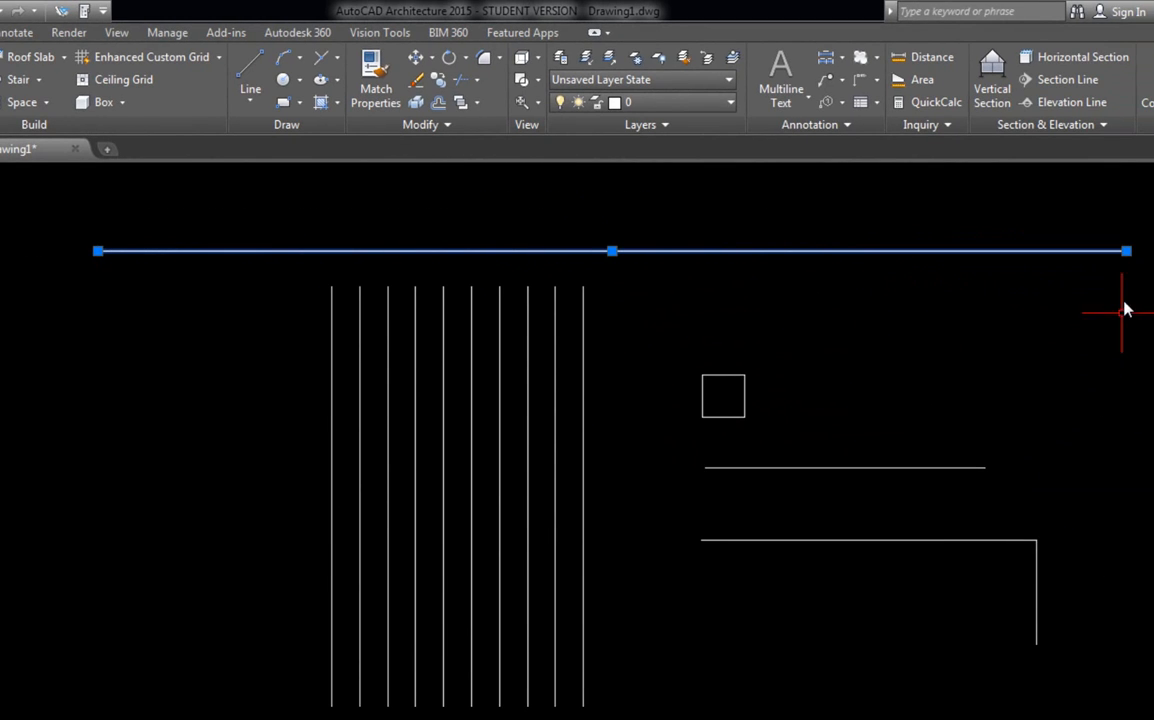
left_click(1126, 251)
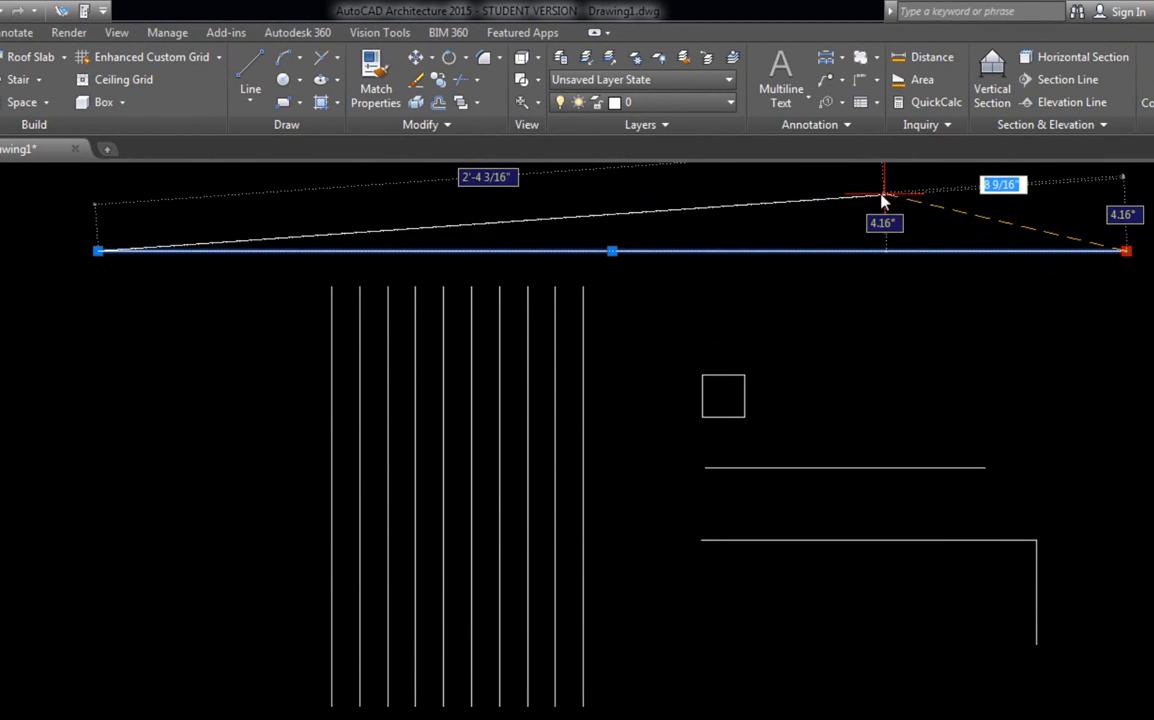
left_click(799, 297)
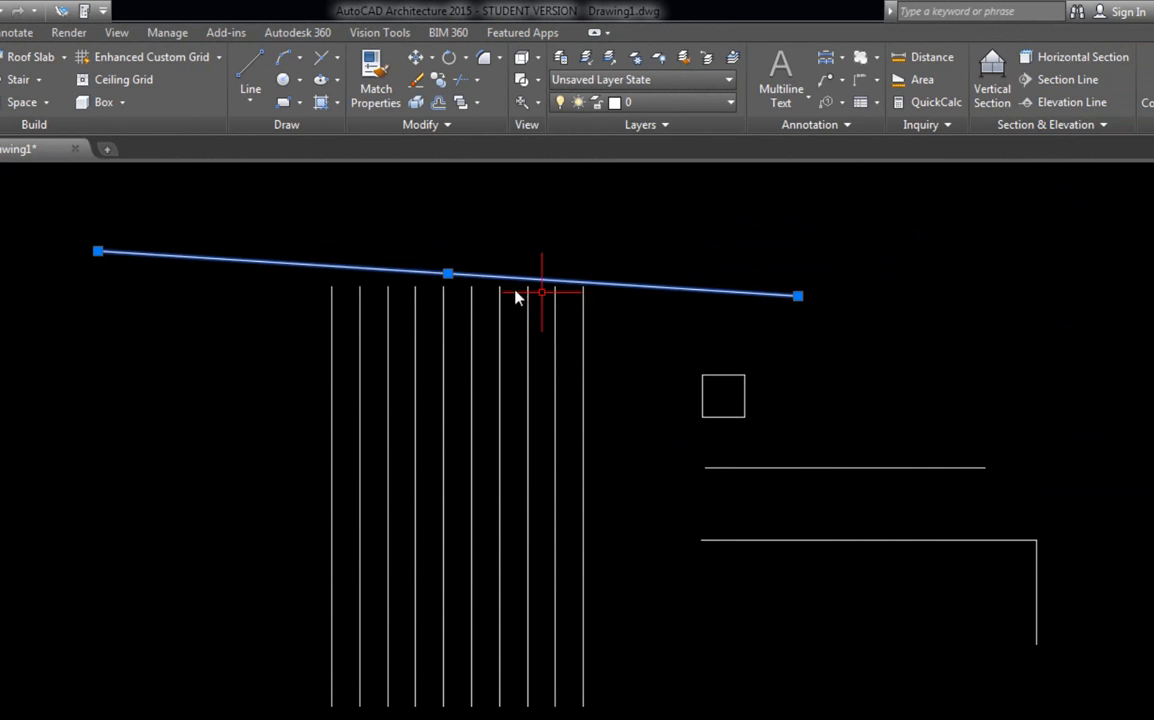
Grip-stretch the sloped line's left endpoint outward level with its right endpoint, then back inward and up so the line slopes down to the right
left_click(135, 251)
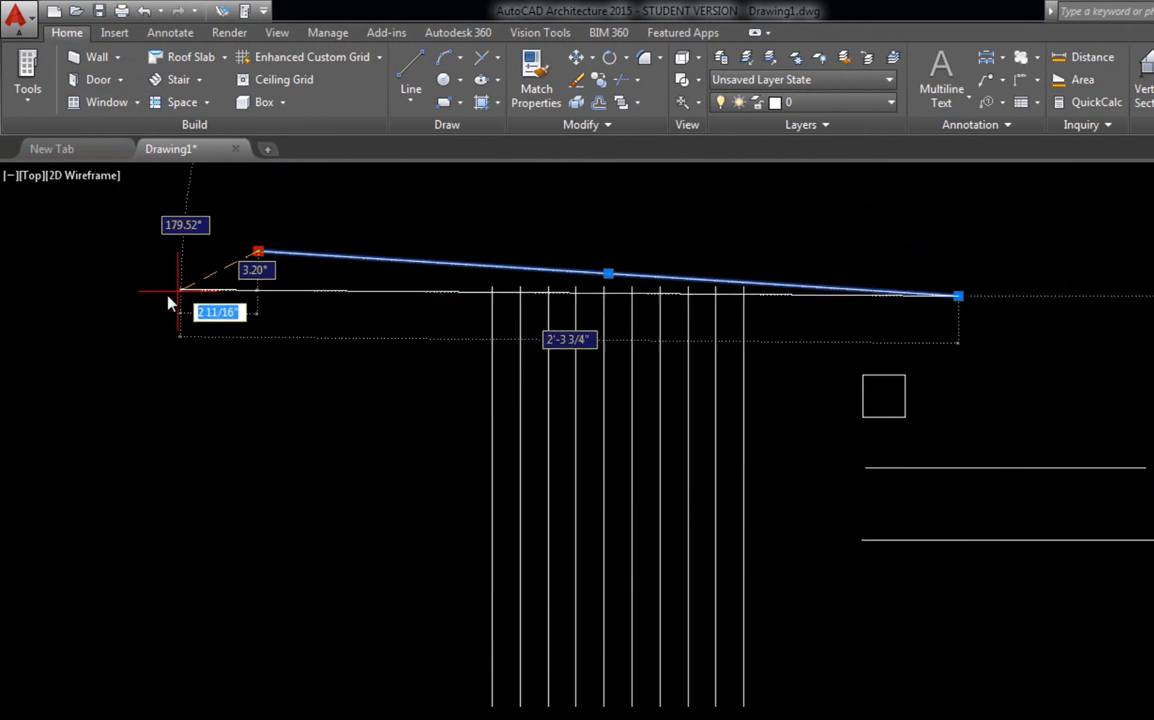
left_click(38, 296)
mouse_move(38, 303)
left_click(159, 297)
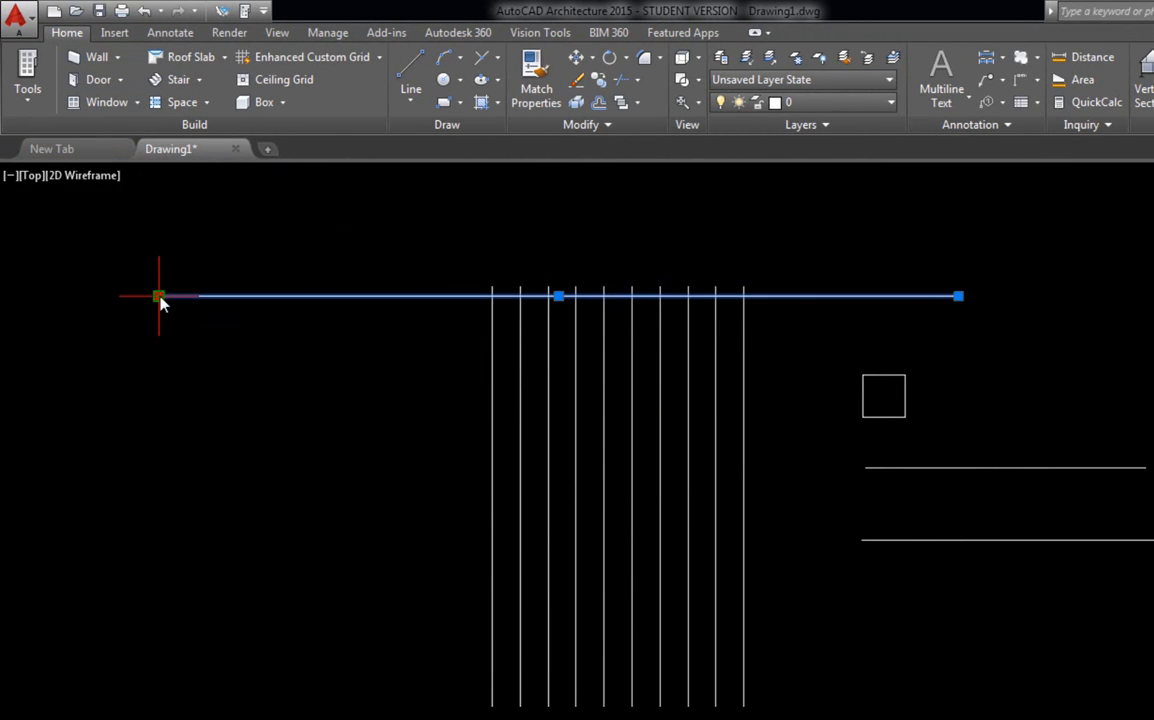
left_click(219, 246)
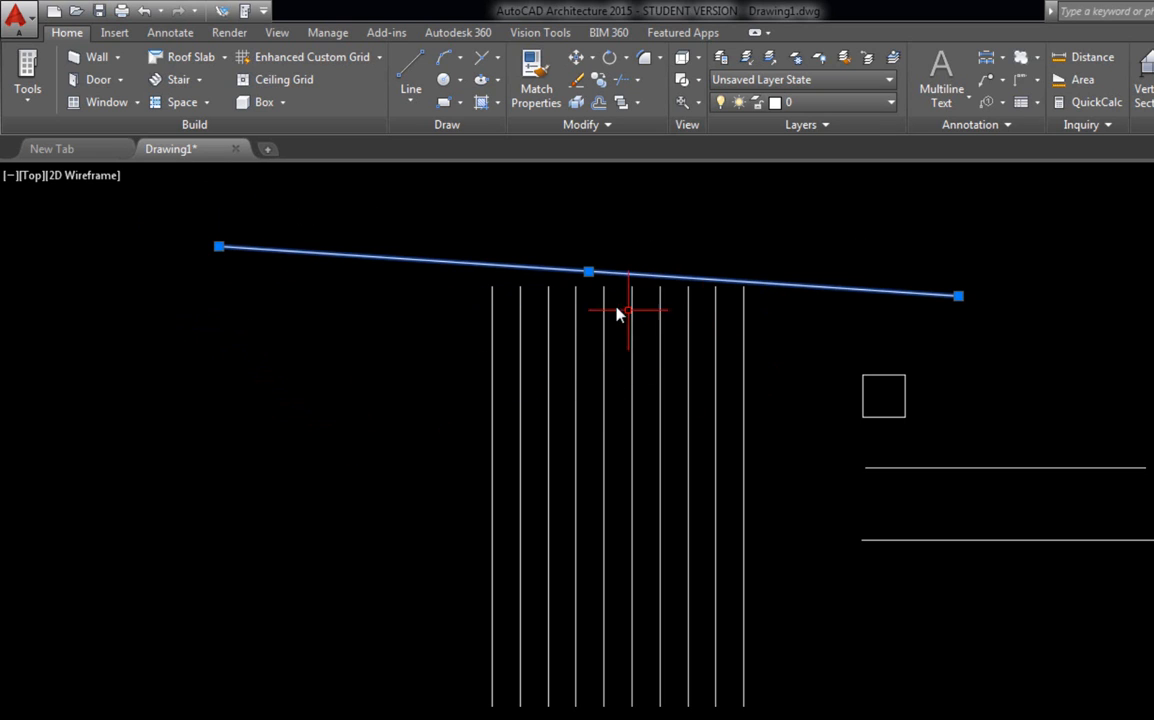
Move the whole sloped line by its midpoint grip down across the vertical lines, then back up and reposition it above them
left_click(589, 272)
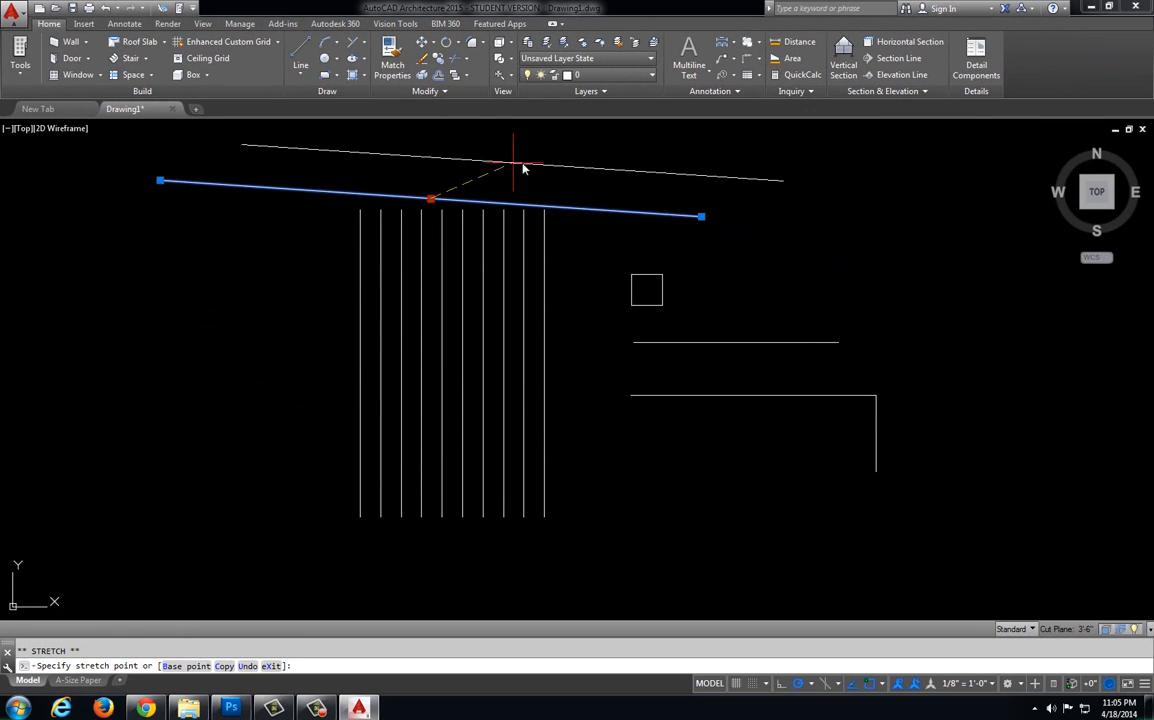
left_click(636, 451)
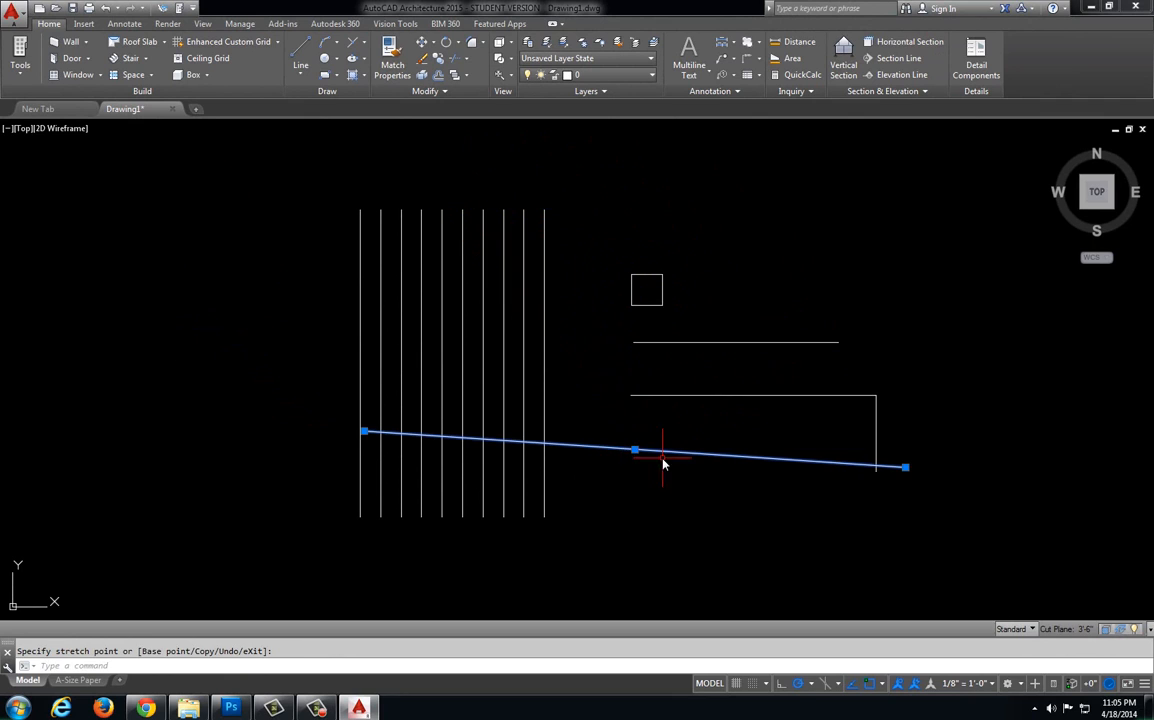
left_click(636, 451)
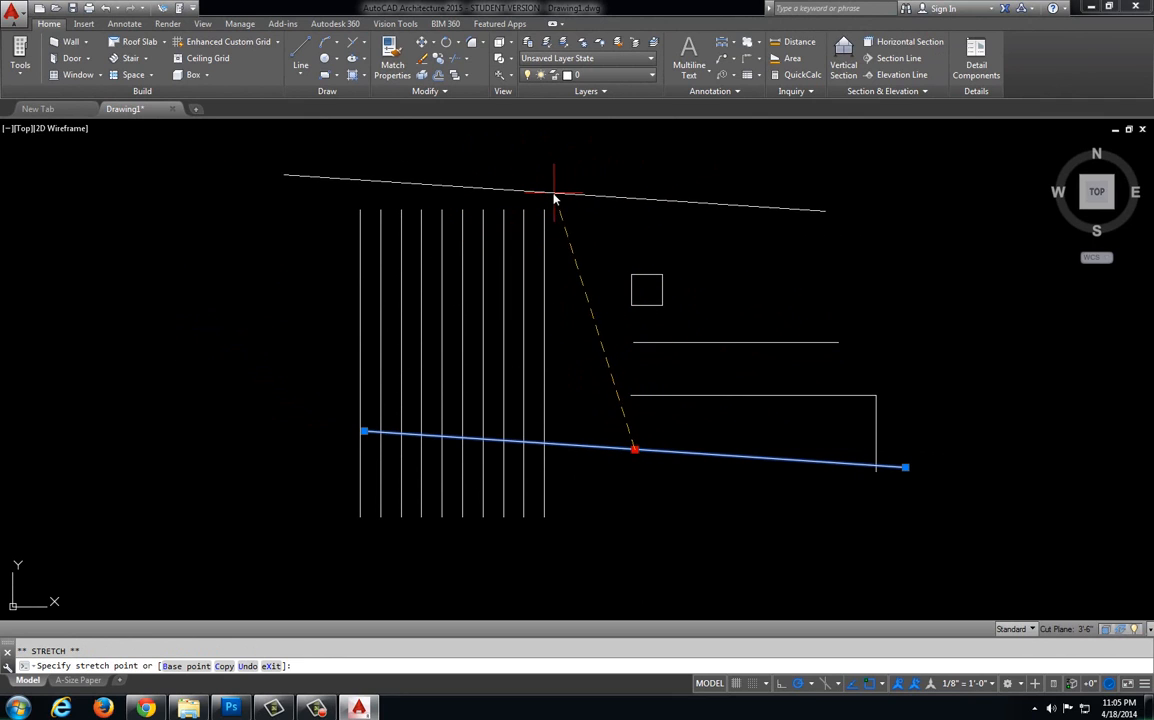
left_click(545, 193)
left_click(545, 193)
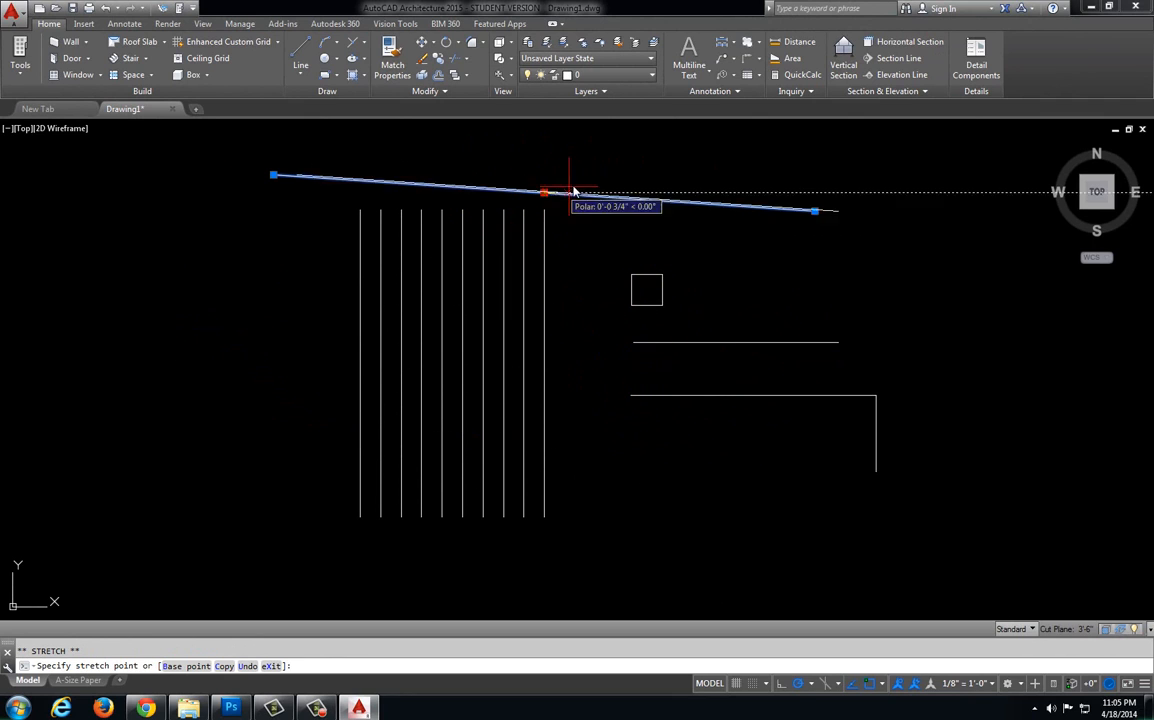
left_click(636, 175)
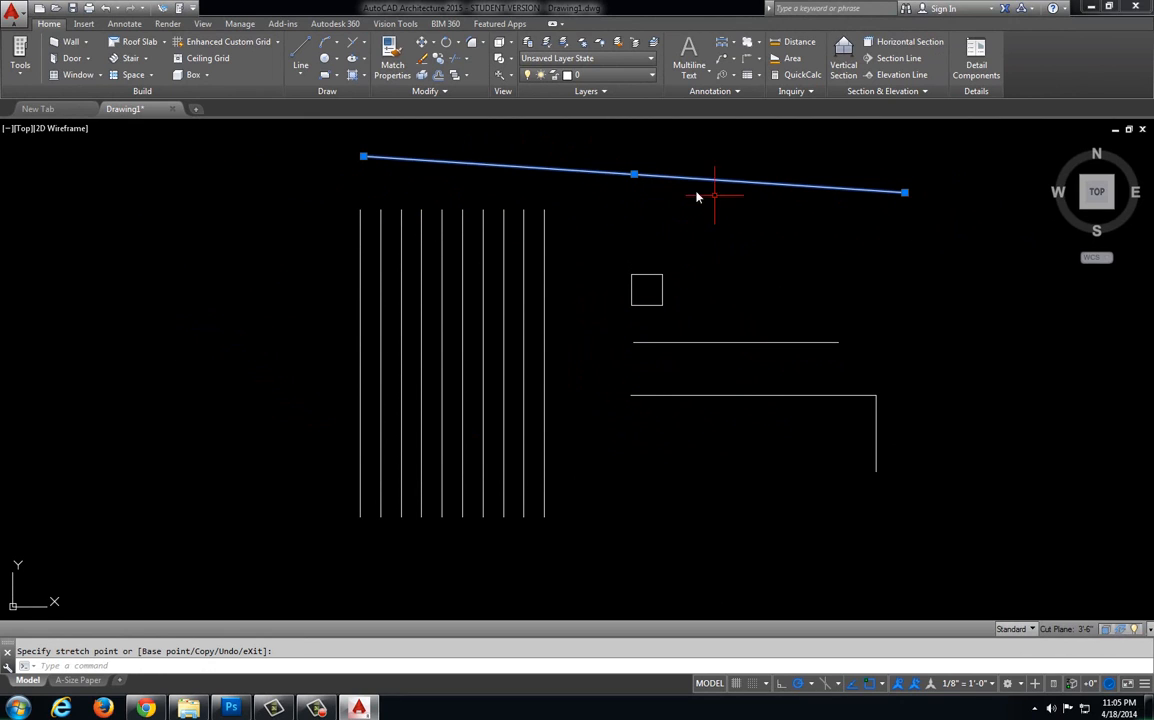
left_click(636, 176)
left_click(581, 187)
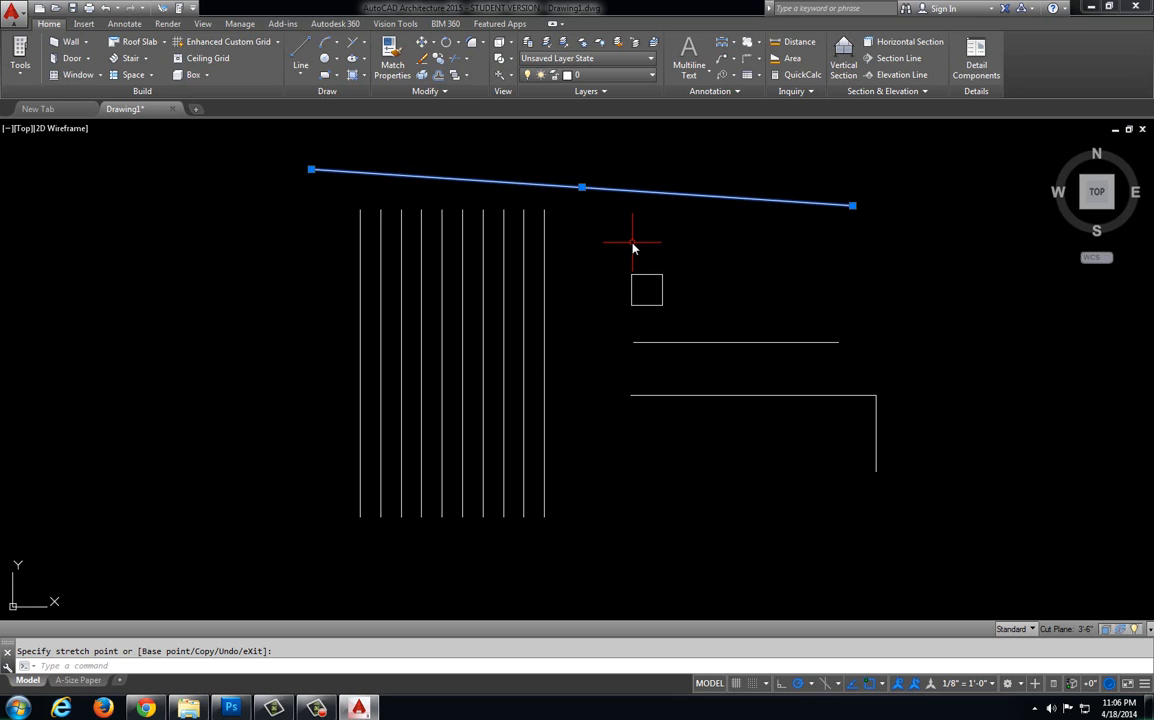
Stretch the sloped line's right endpoint farther right along its slope, and its left endpoint inward to just above the fifth vertical line
left_click(852, 205)
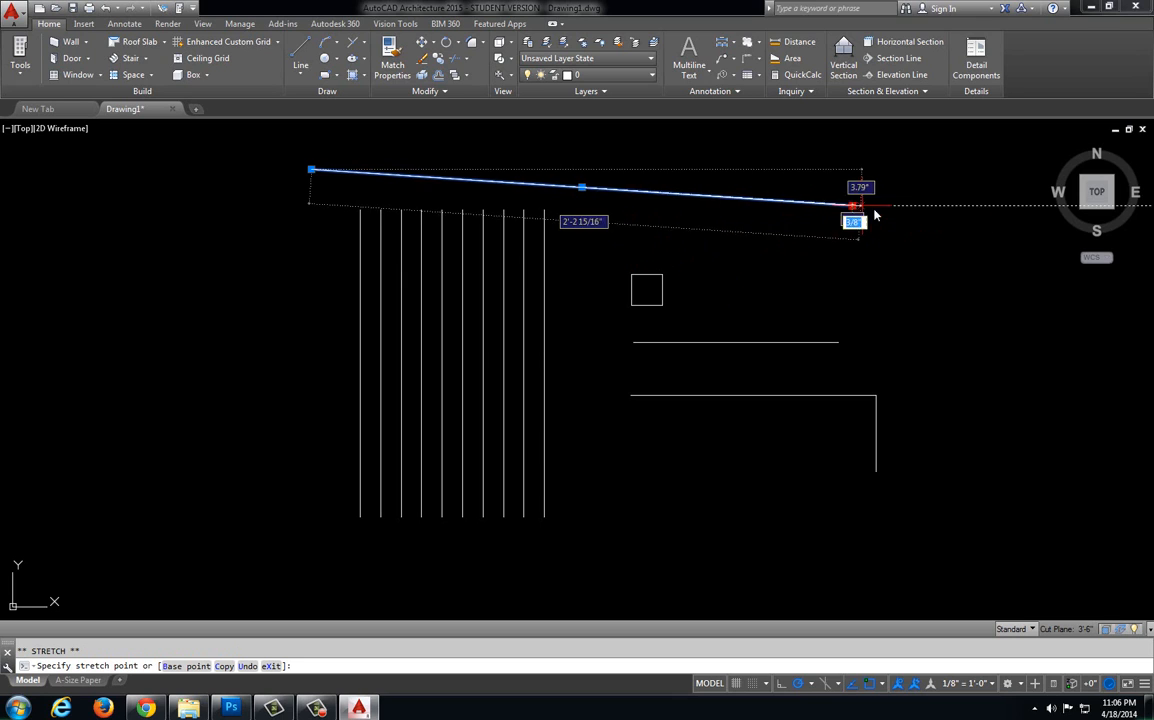
left_click(963, 214)
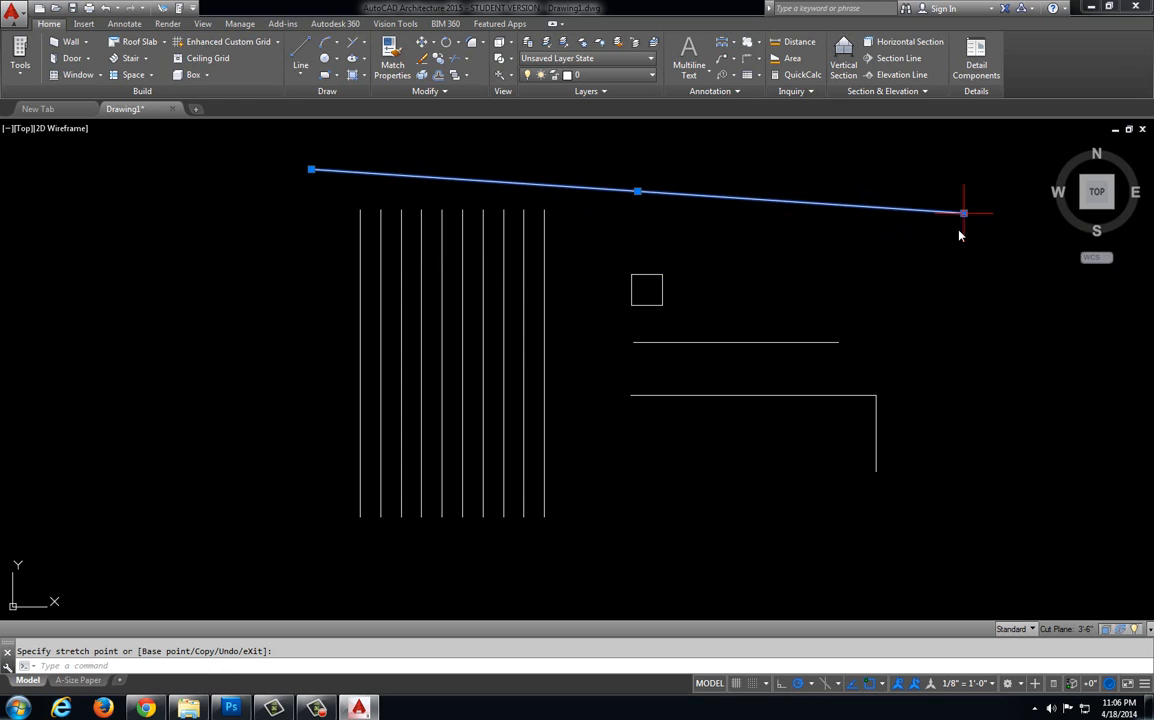
left_click(312, 170)
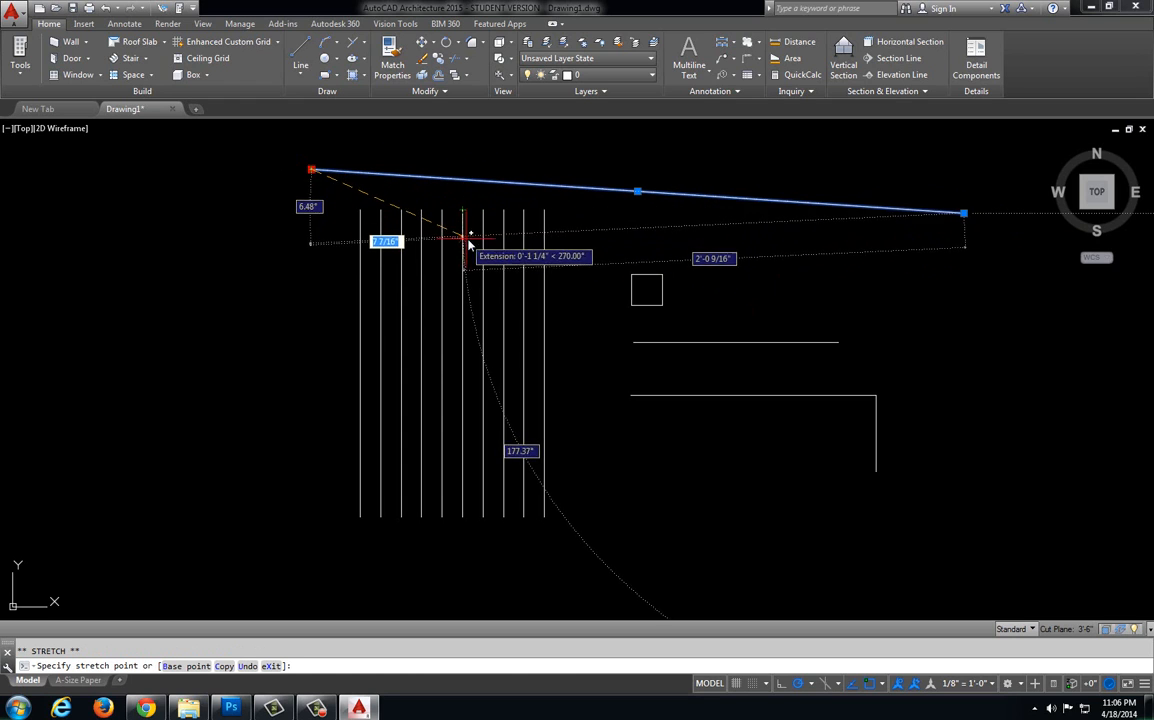
left_click(437, 194)
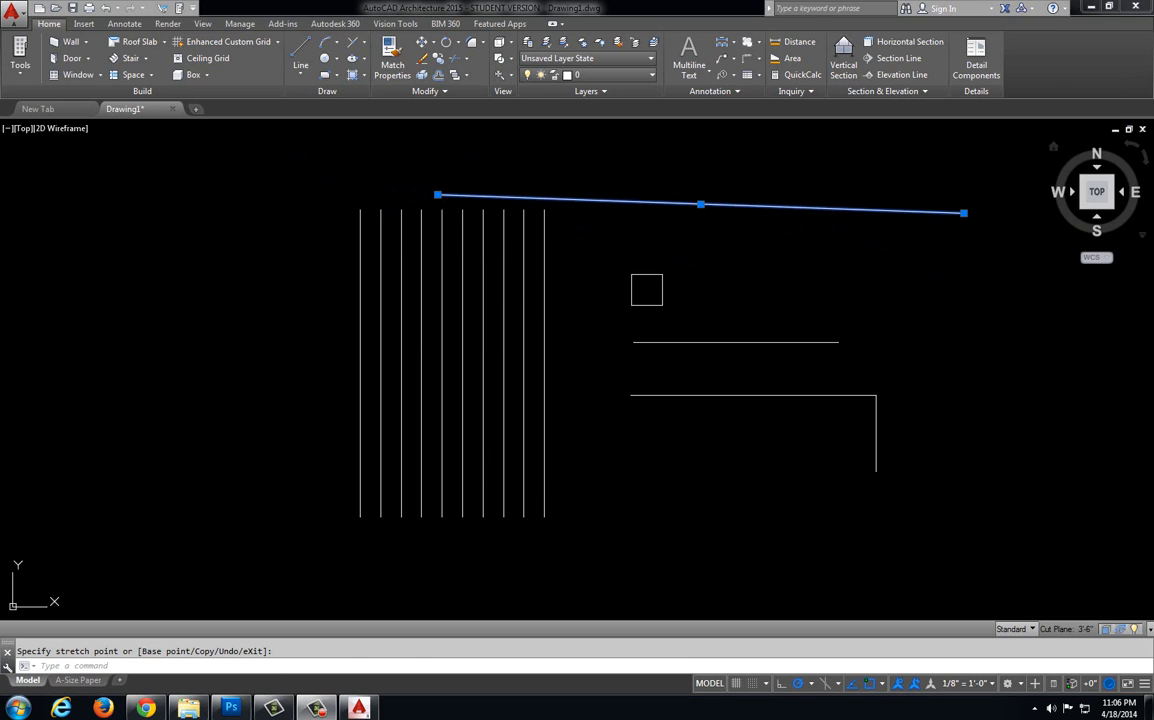